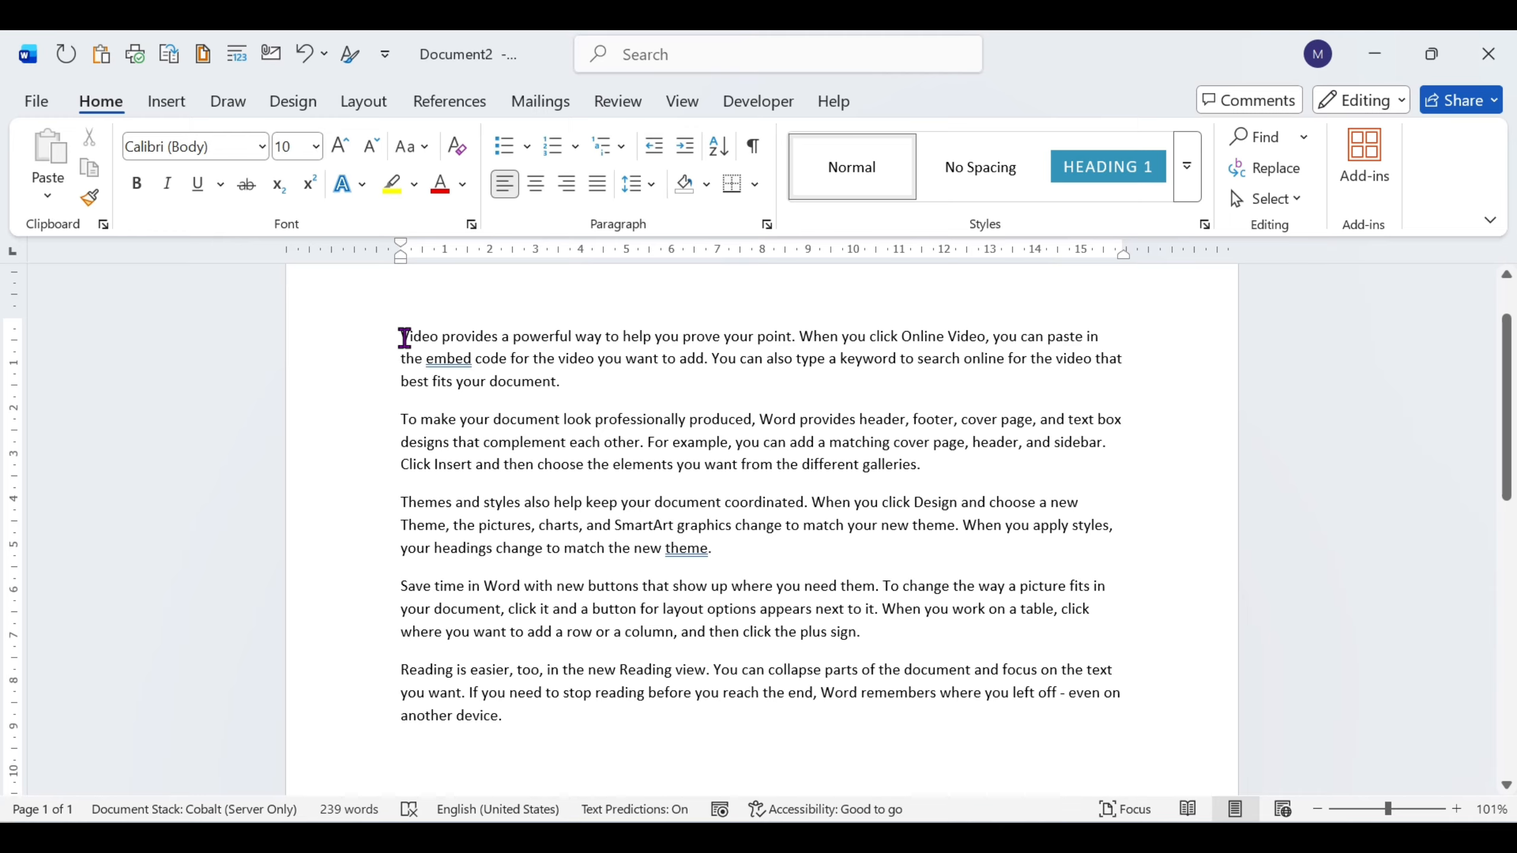
Step: Change the font of the entire first paragraph, beginning "Video provides", to Cooper Black
left_click_drag(404, 337, 738, 383)
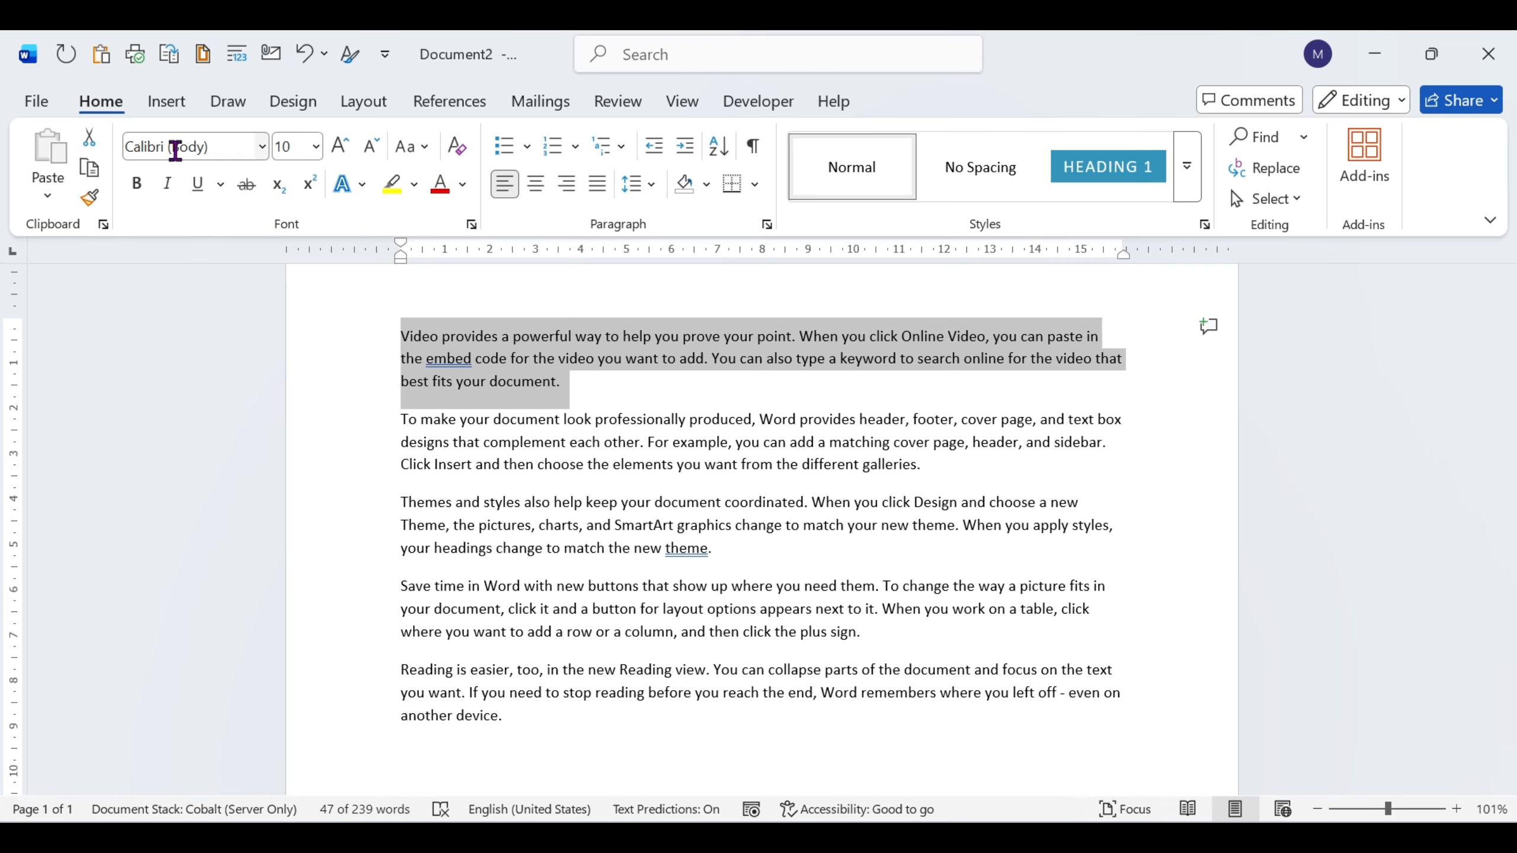
left_click(263, 147)
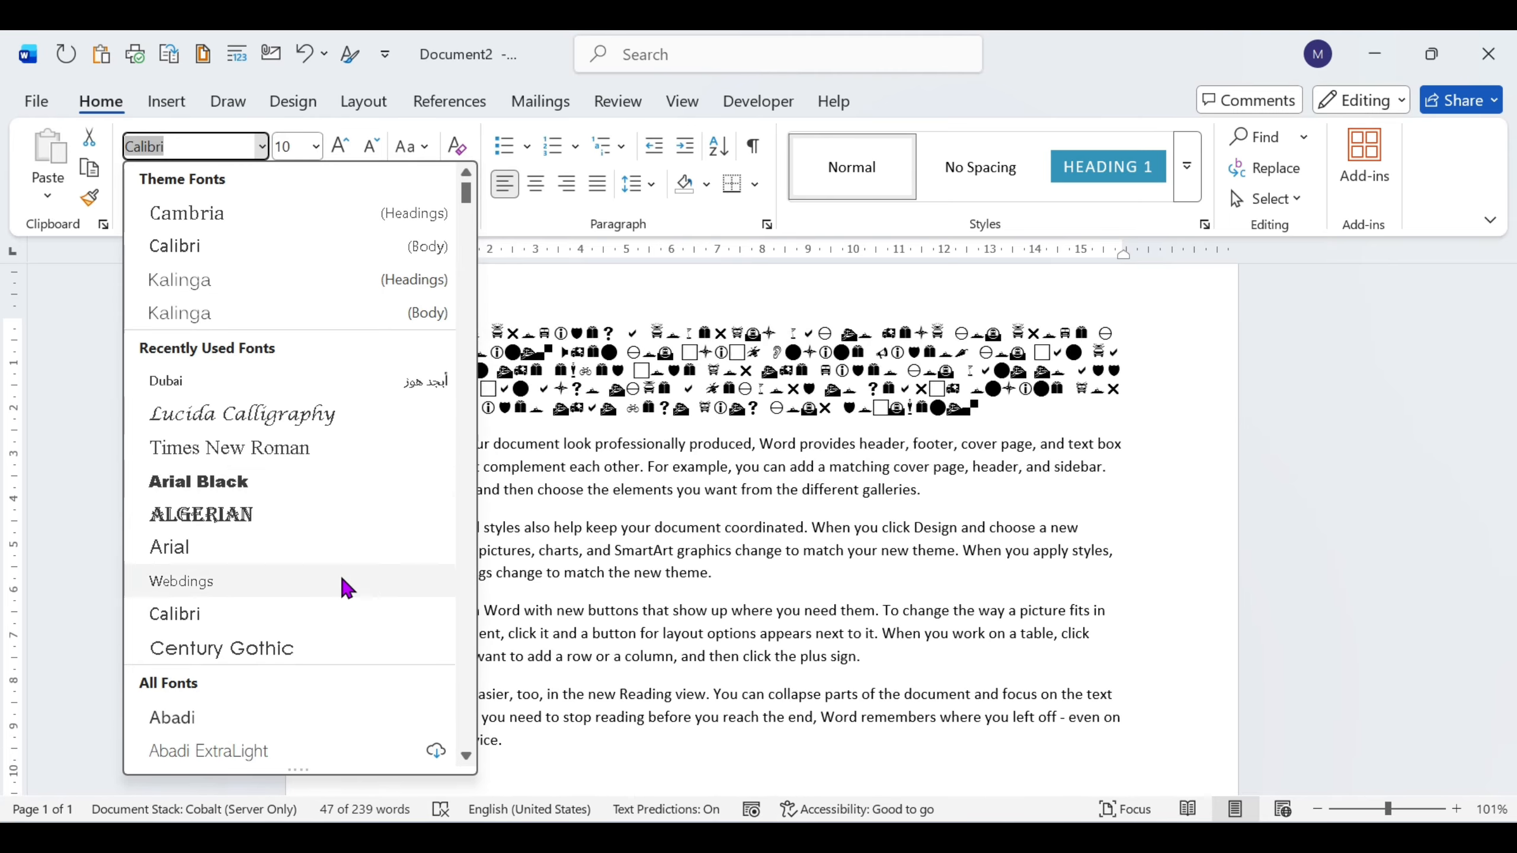
scroll(310, 532, "down", 4)
scroll(282, 472, "down", 15)
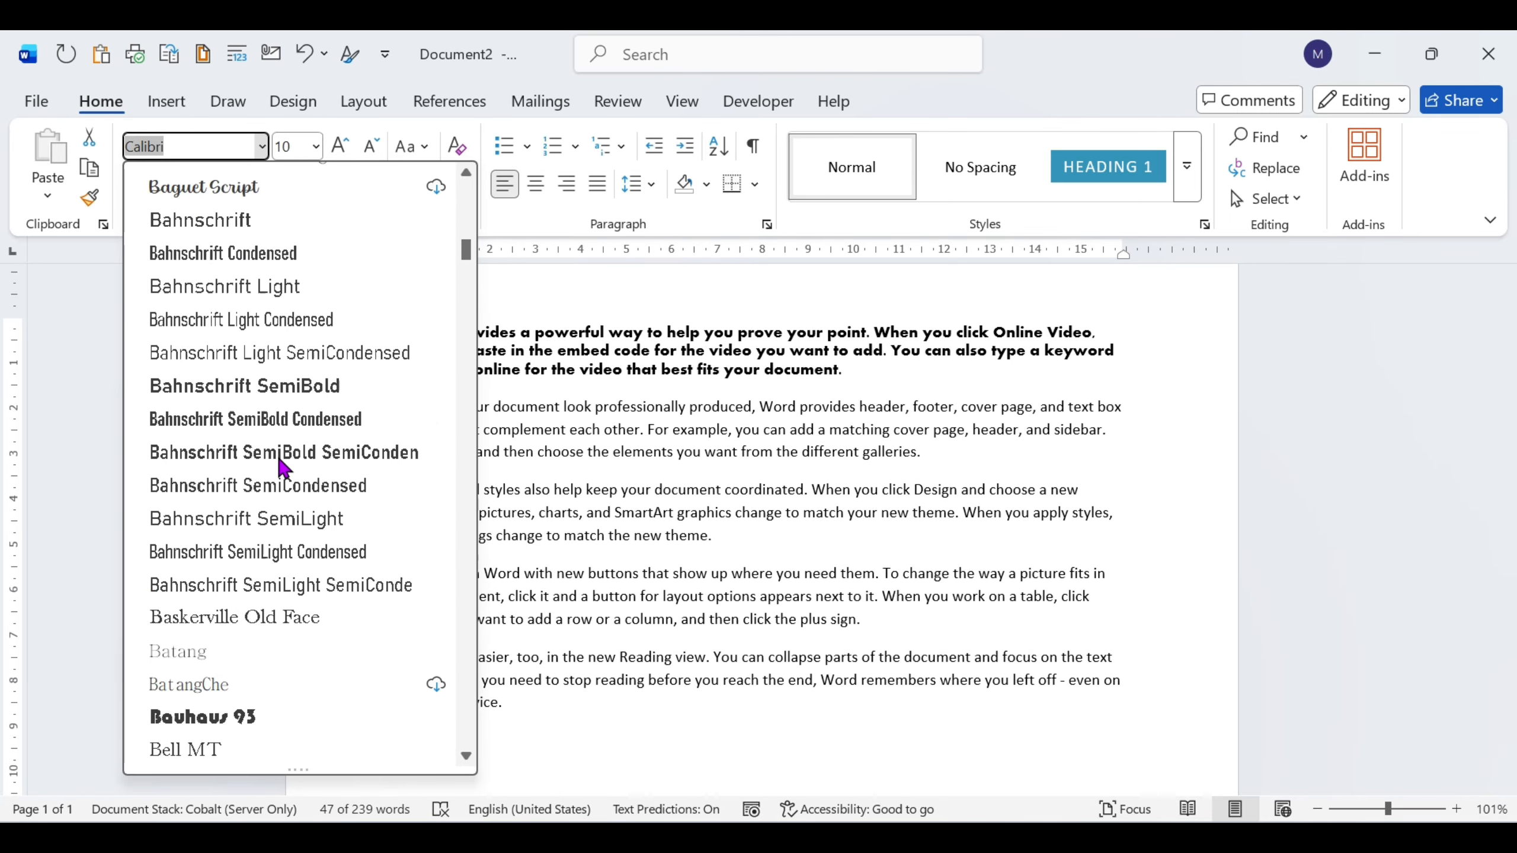
scroll(284, 470, "down", 20)
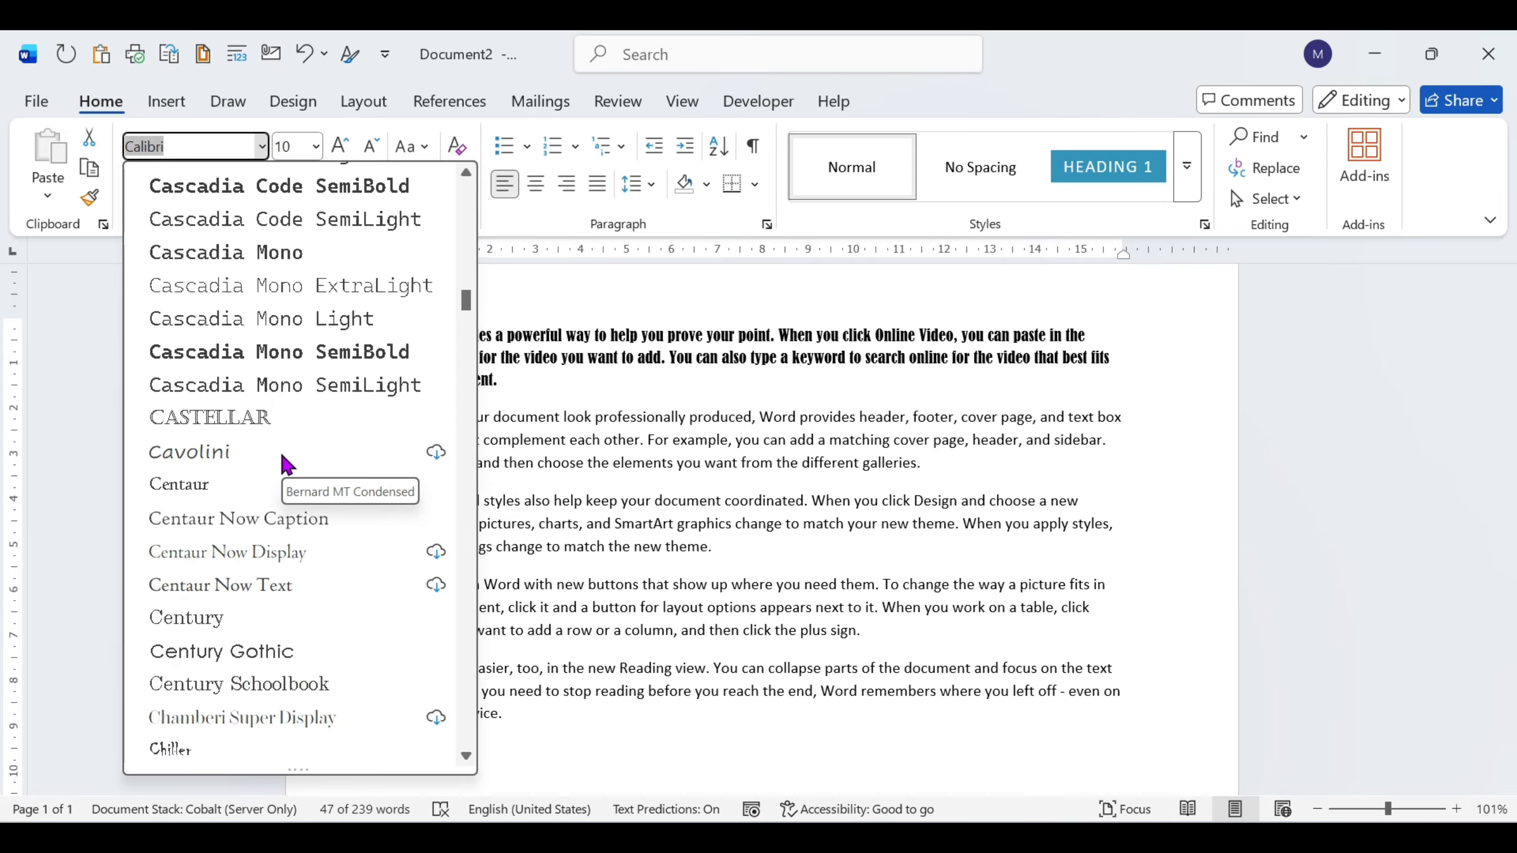
scroll(282, 457, "down", 3)
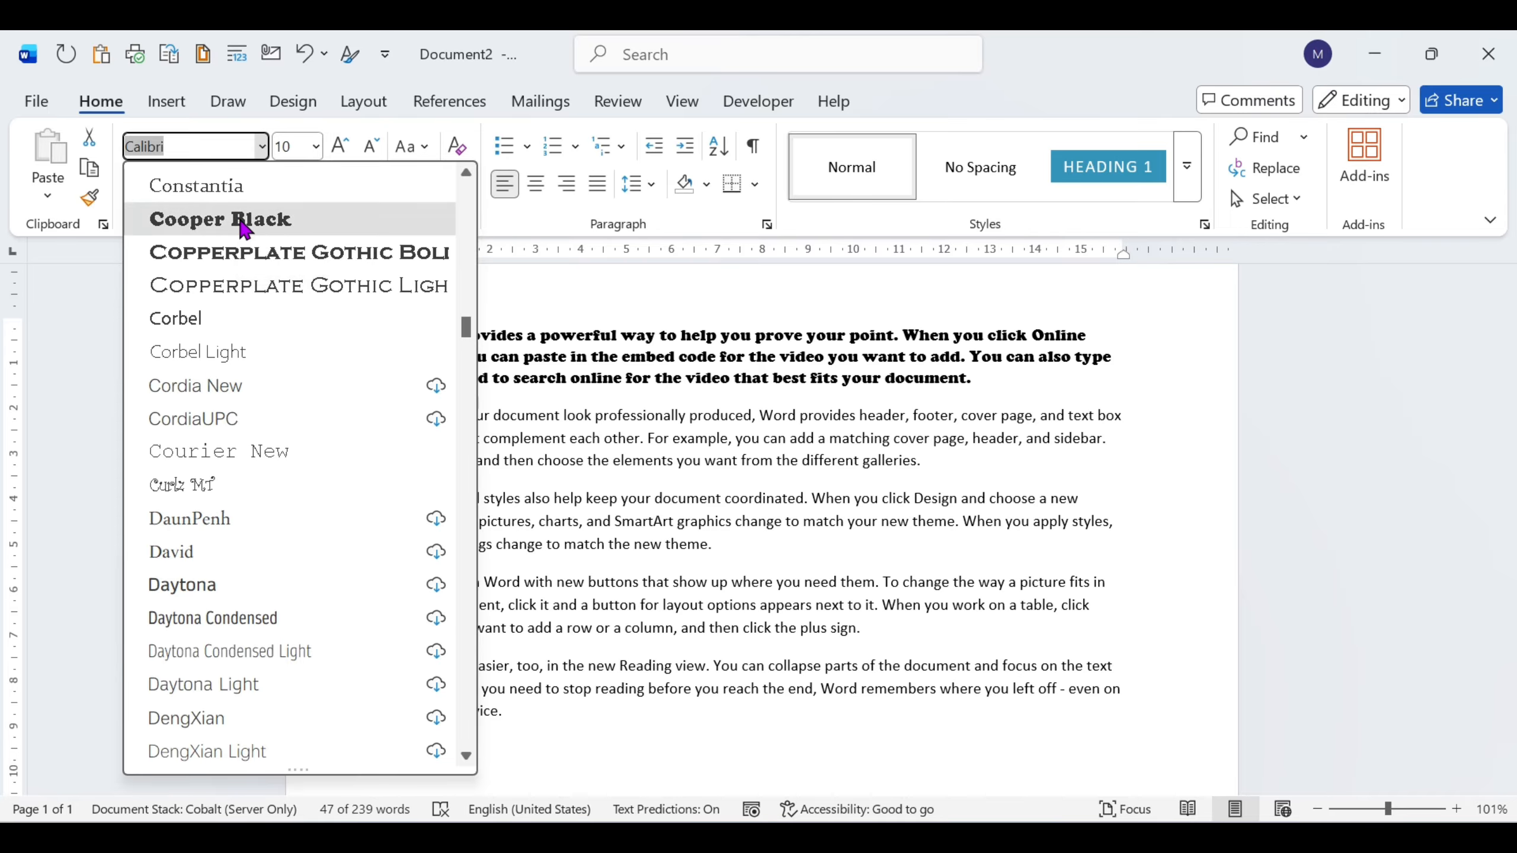
left_click(243, 219)
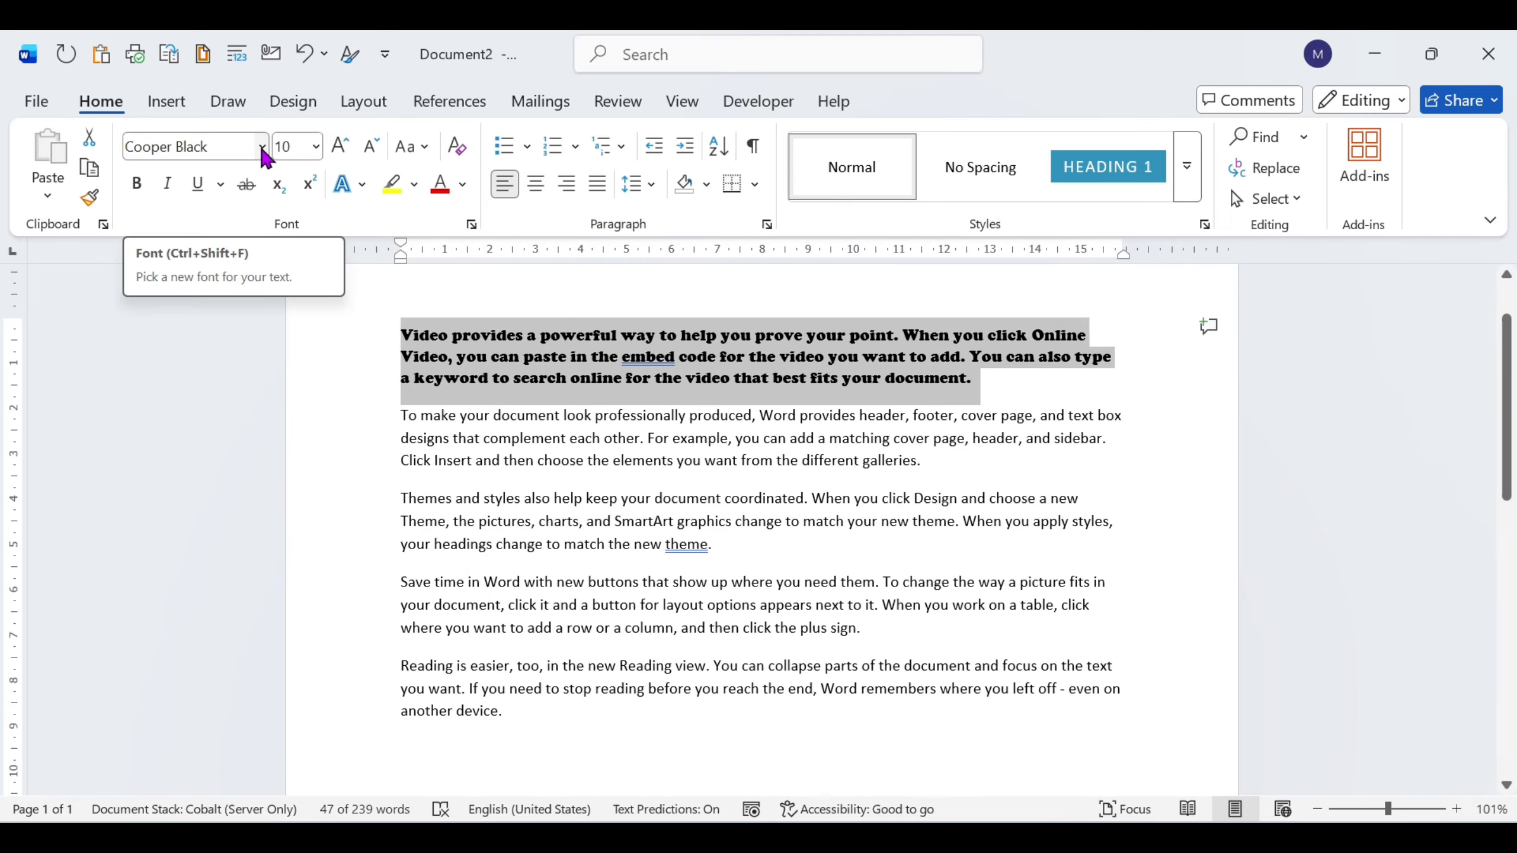
Step: Set the font of the selected first paragraph to Times New Roman
left_click(262, 157)
scroll(210, 359, "down", 5)
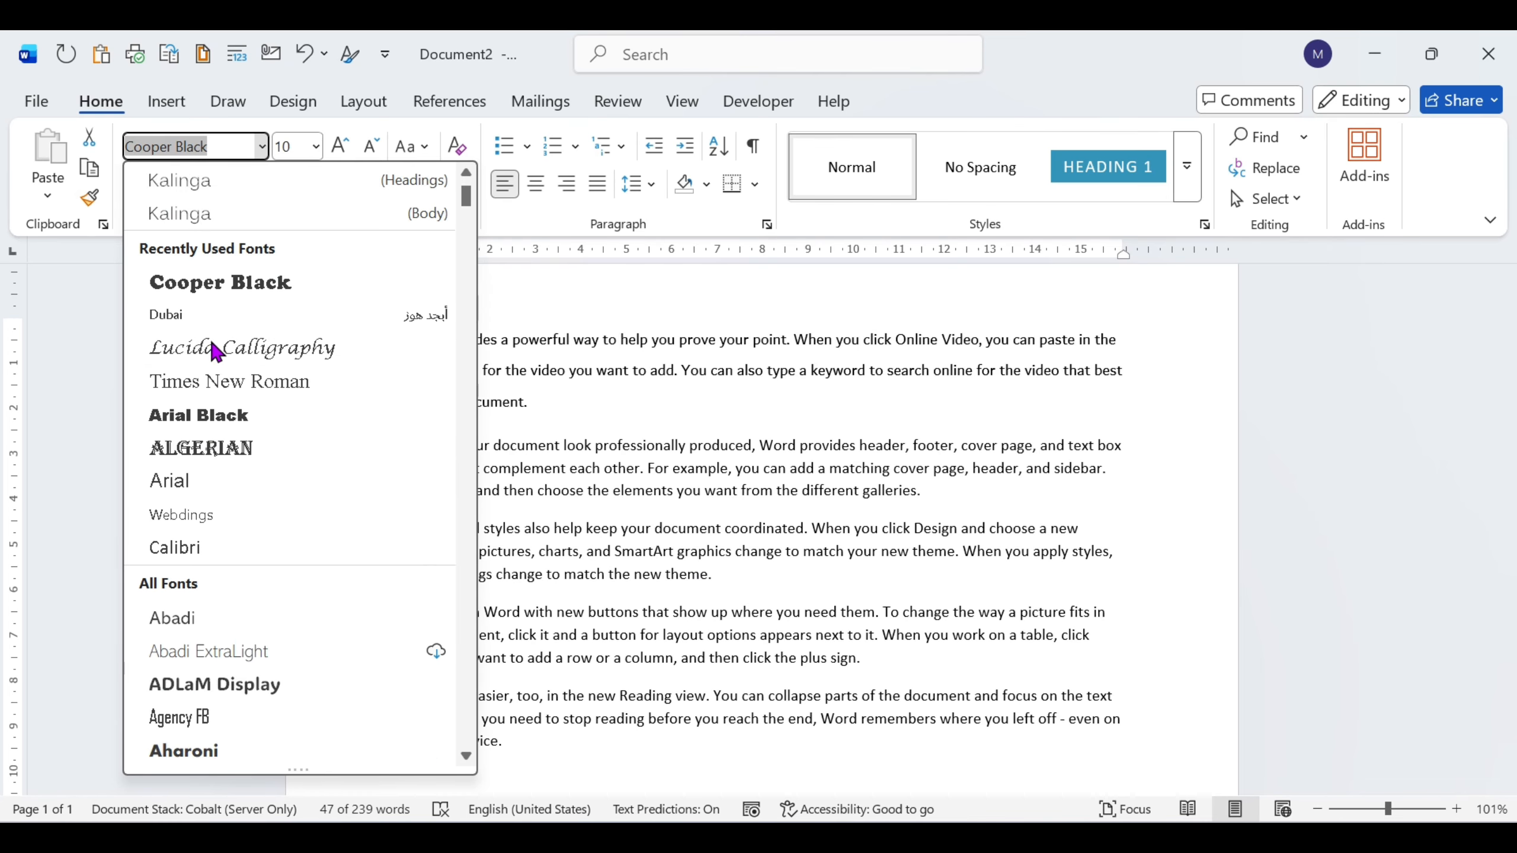
scroll(215, 413, "up", 5)
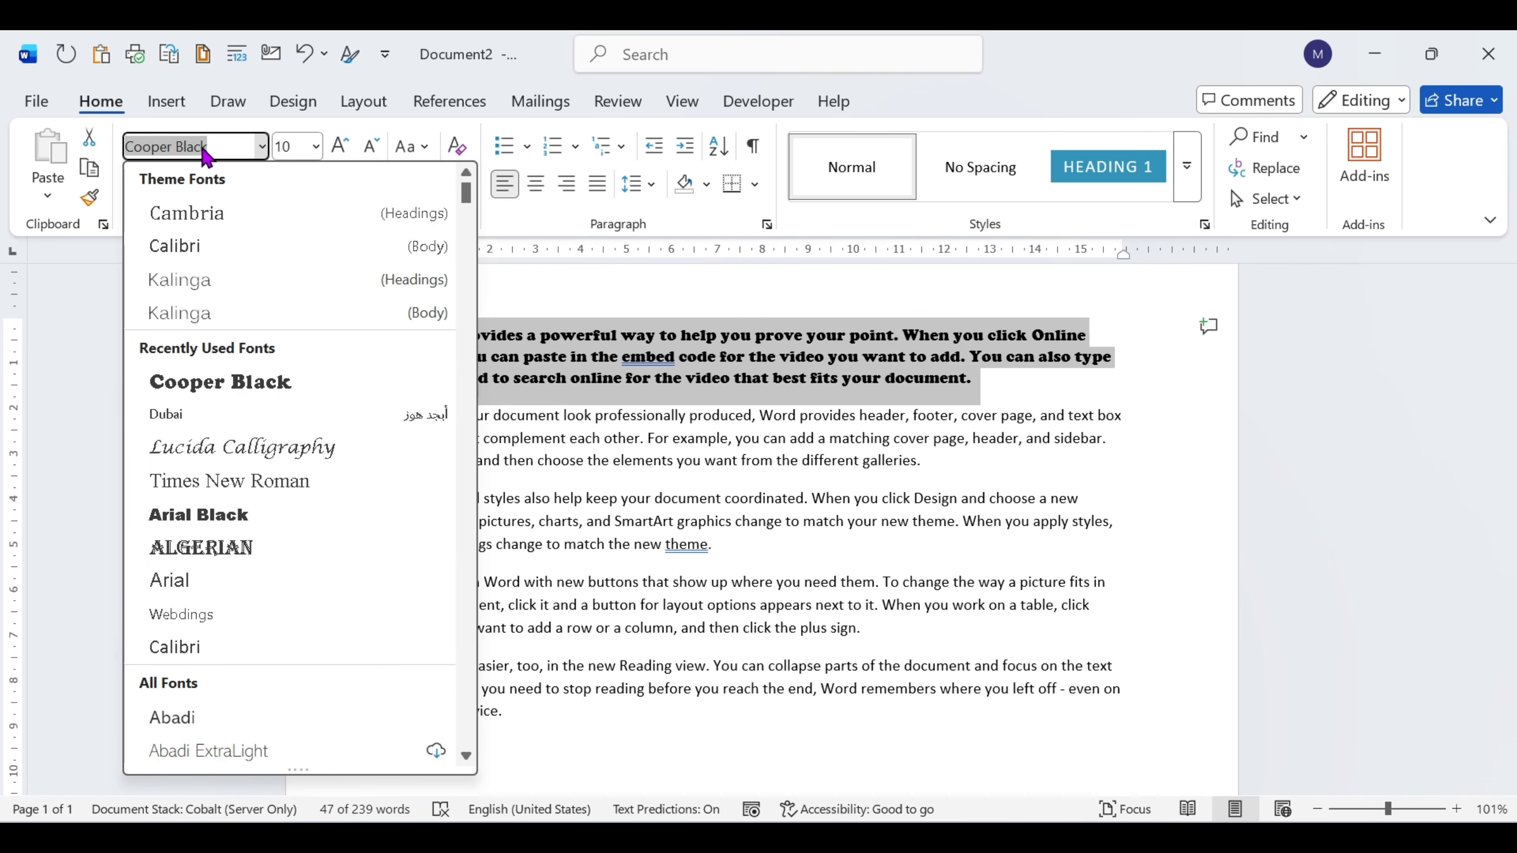
type("Time")
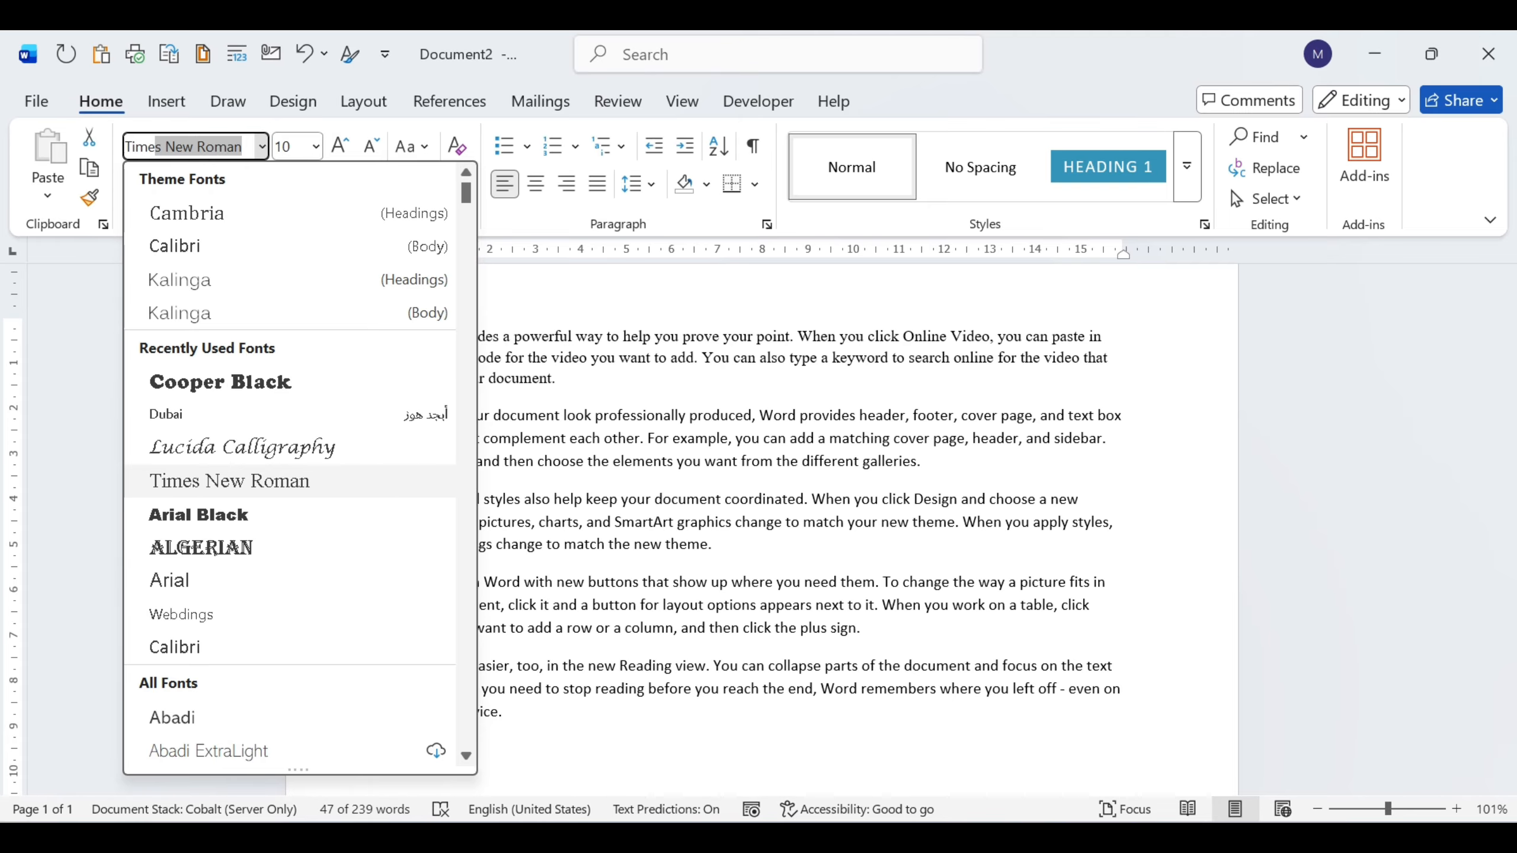
type("s")
key("Return")
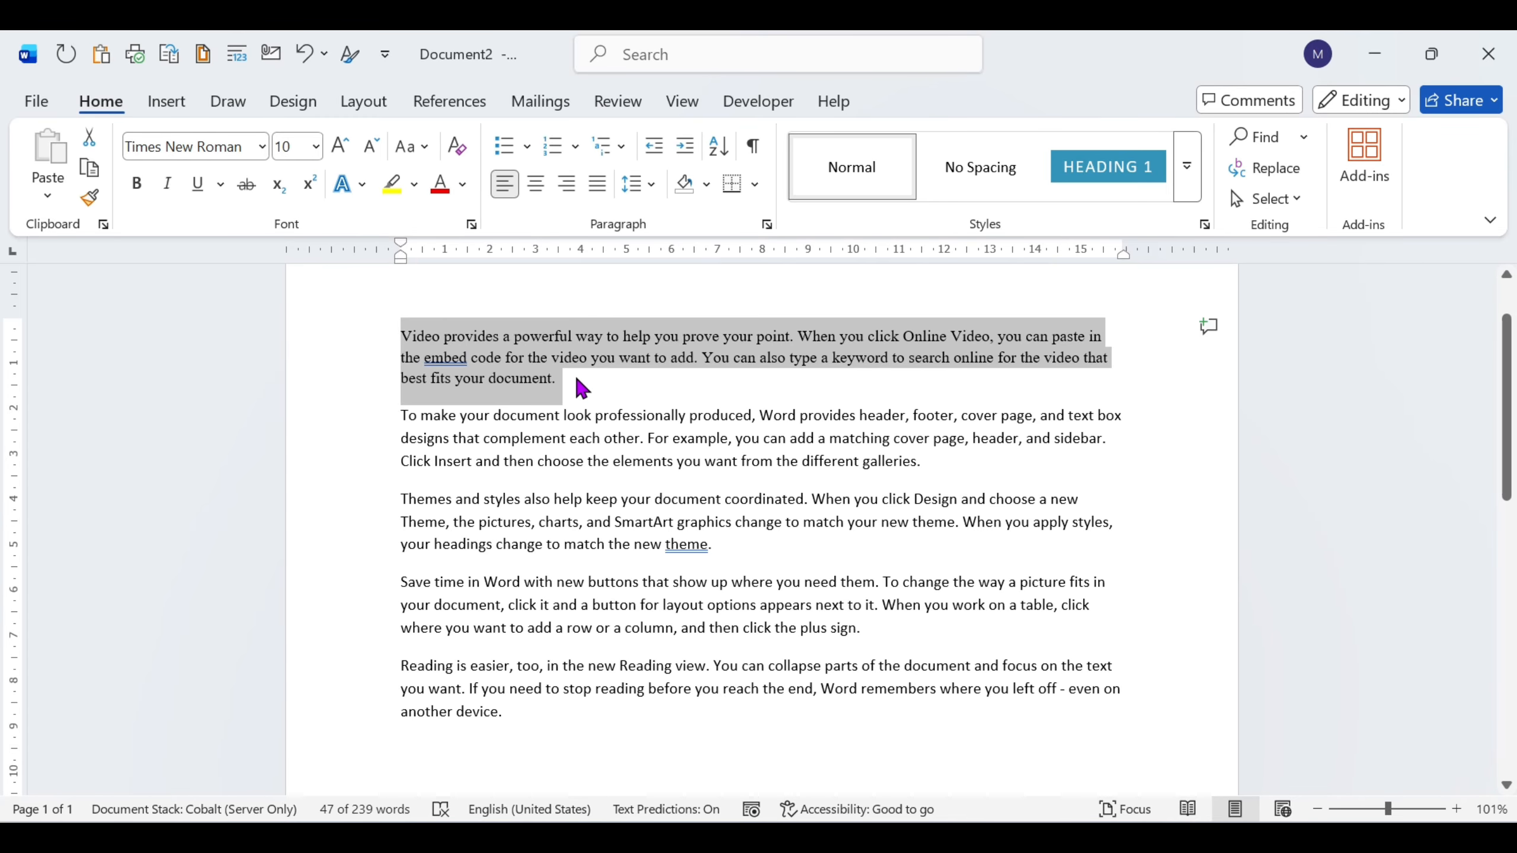
left_click(424, 422)
left_click_drag(403, 417, 990, 480)
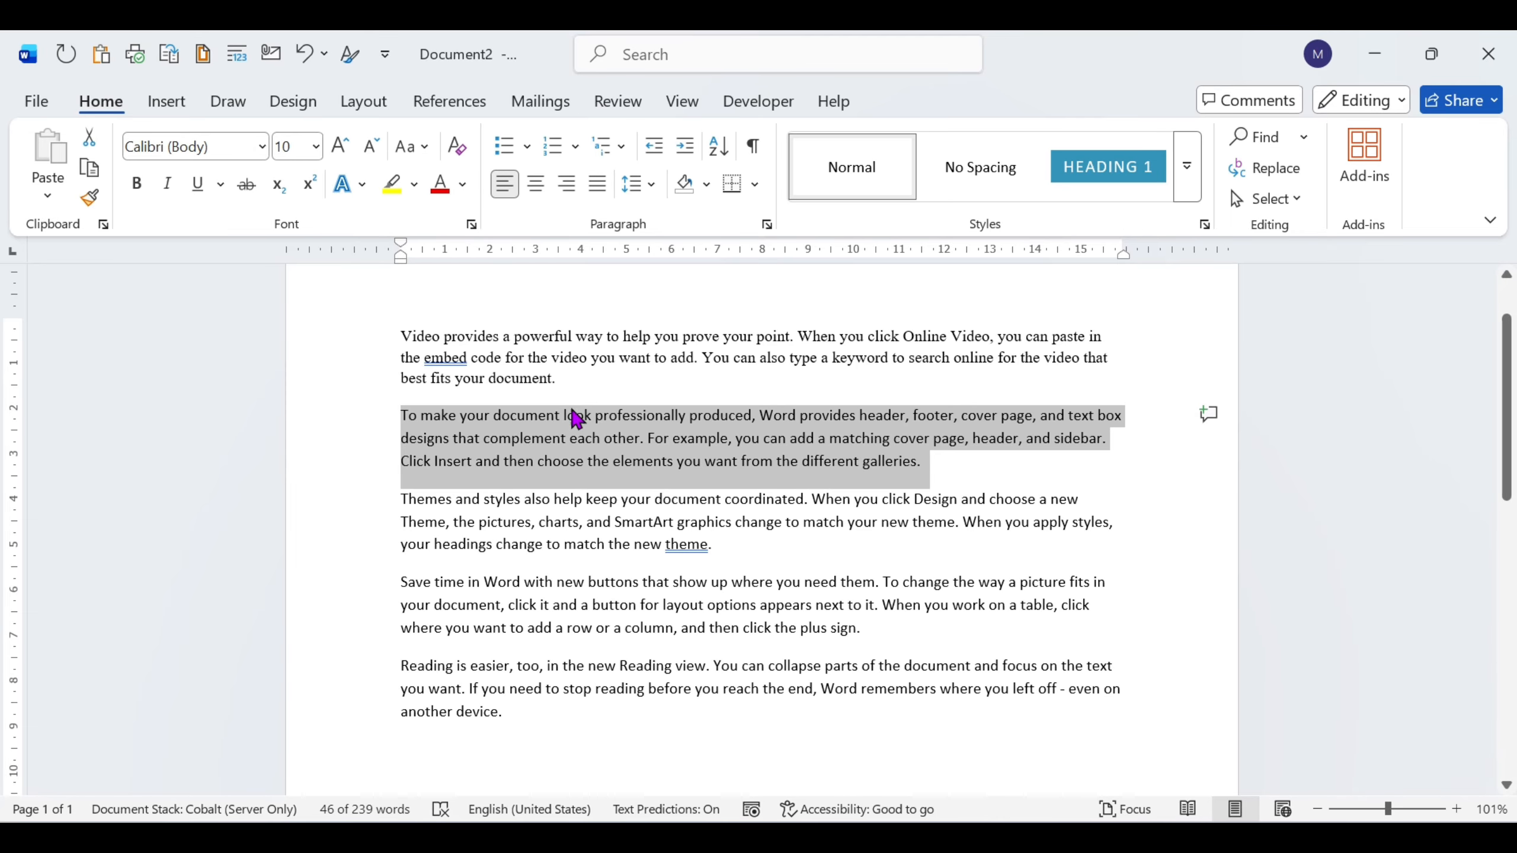
left_click(405, 336)
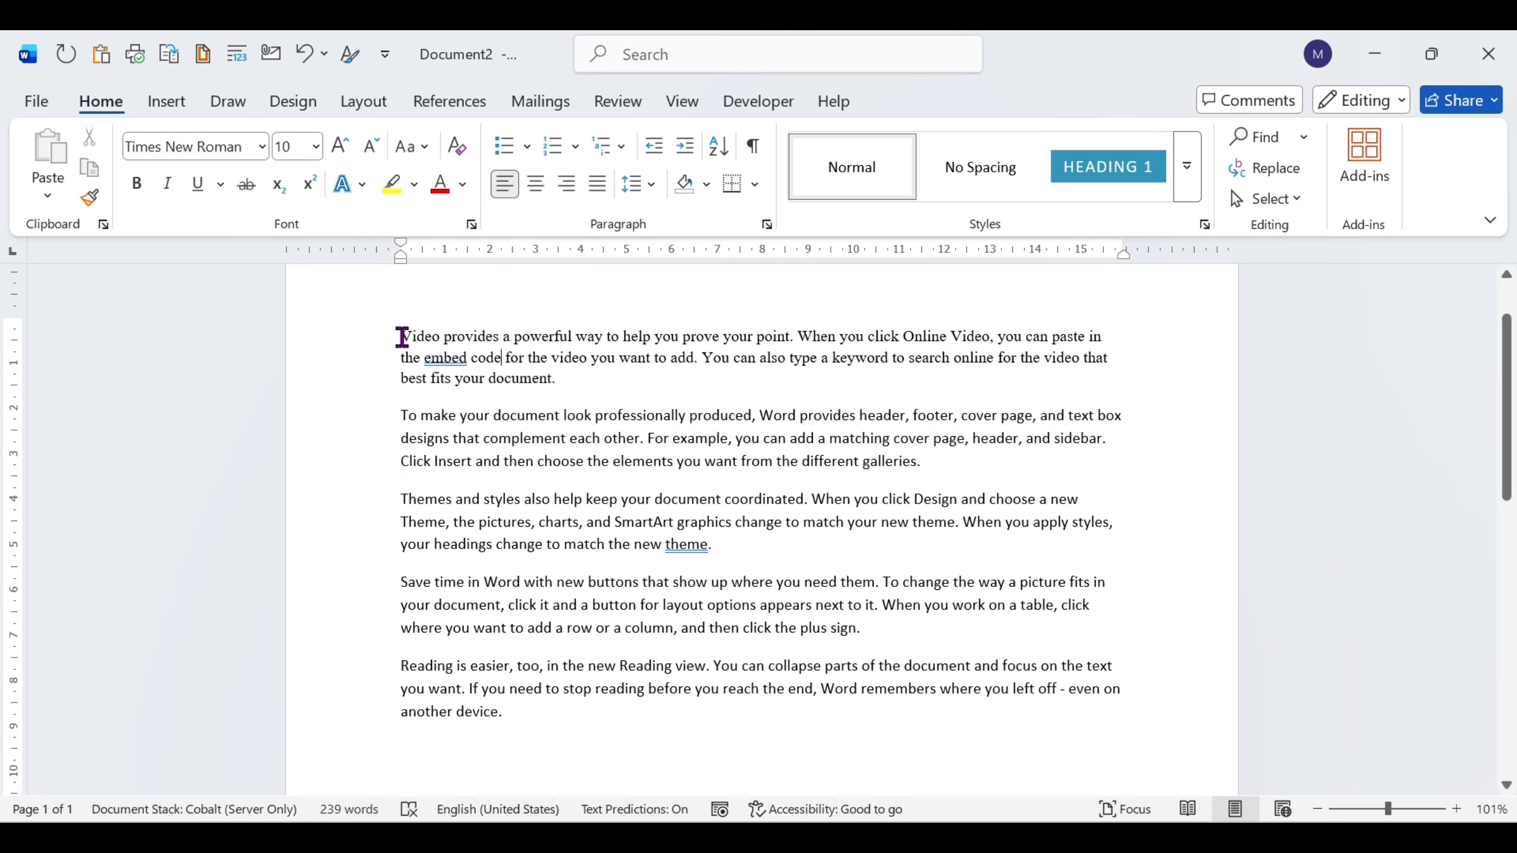
left_click(513, 338)
left_click(456, 438)
left_click(476, 440)
Step: Set the font size of the second paragraph's first line, "To make your document" through "text box", to 1638
left_click_drag(402, 415, 1129, 414)
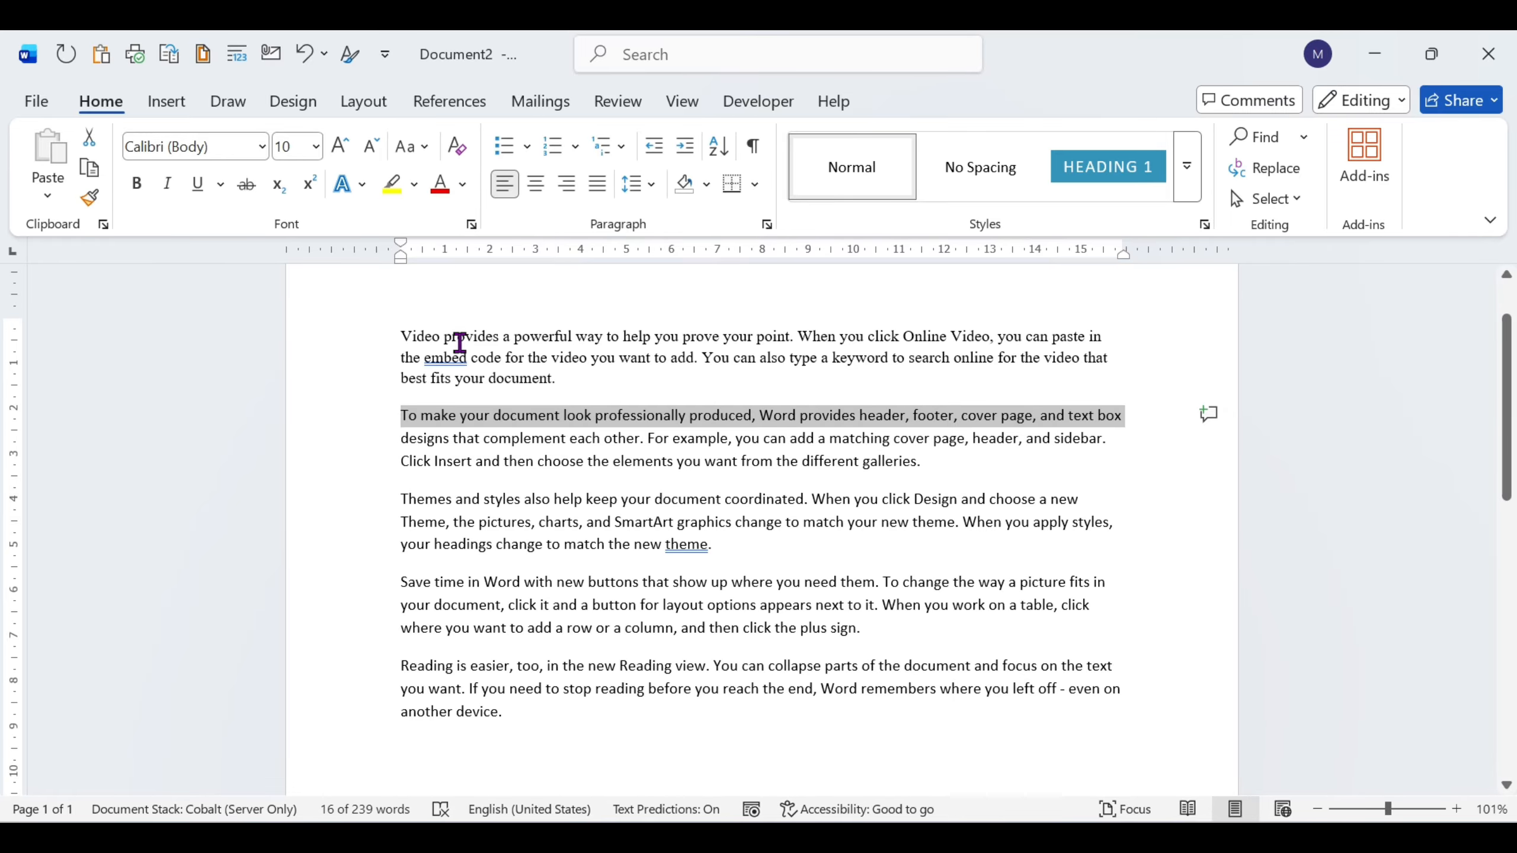
left_click(316, 148)
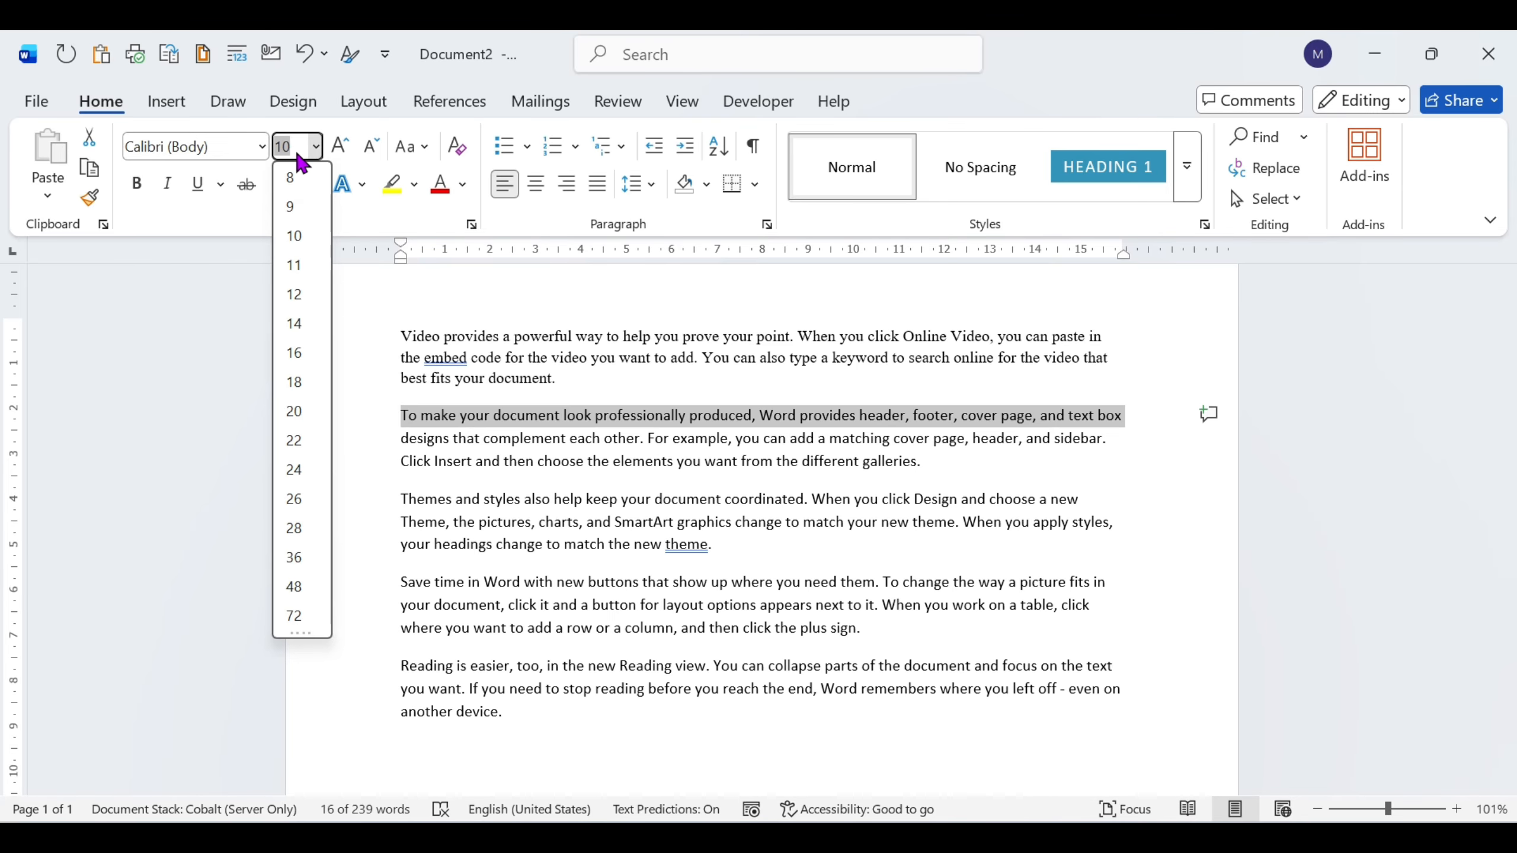
type("1638")
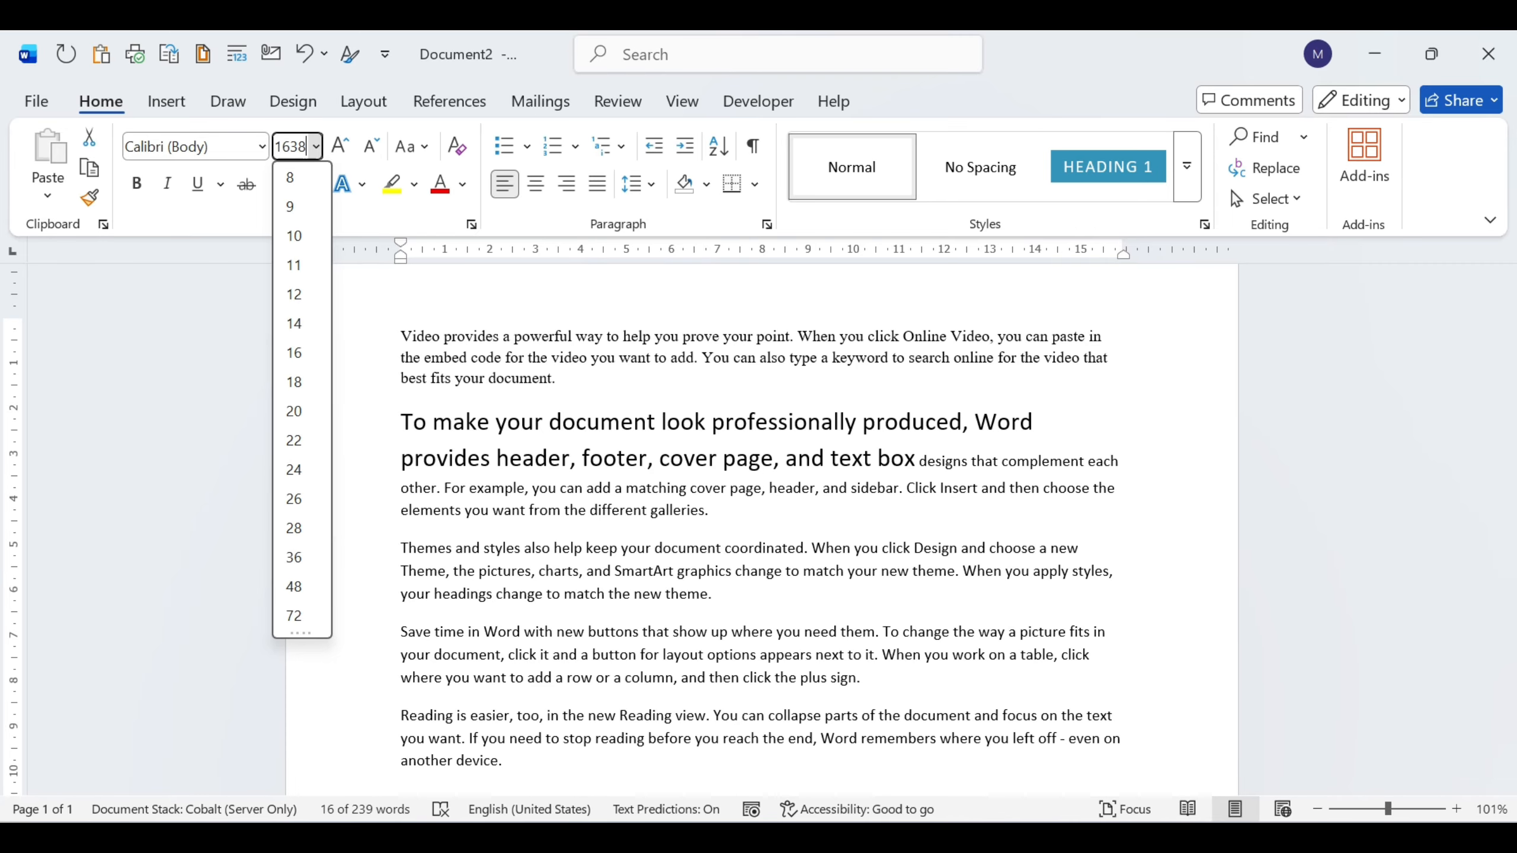
key("Return")
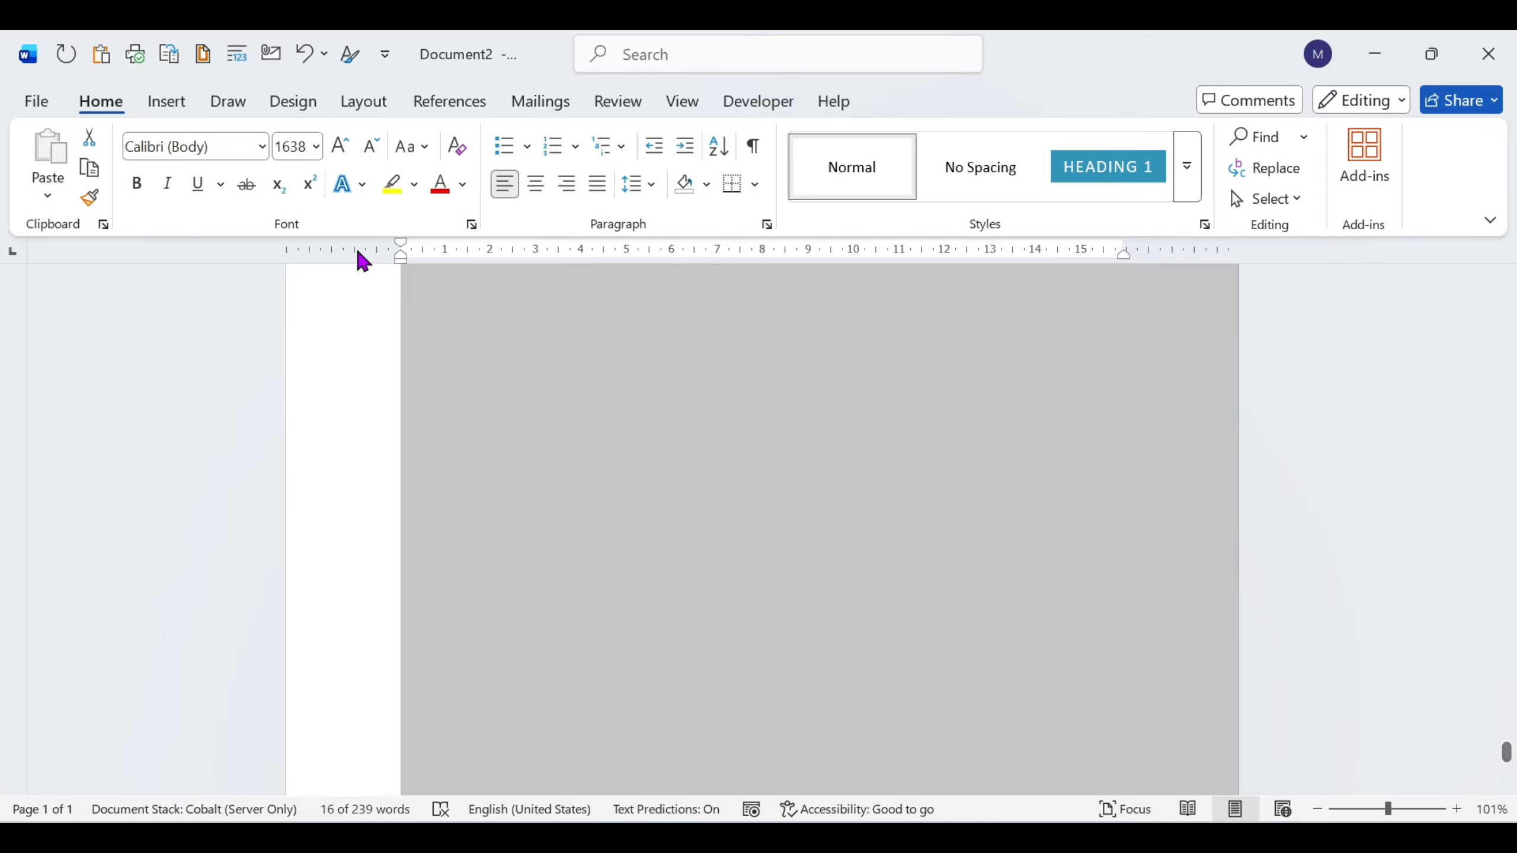
Step: Reduce the font size of the selected opening text of the second paragraph to 11
left_click(317, 148)
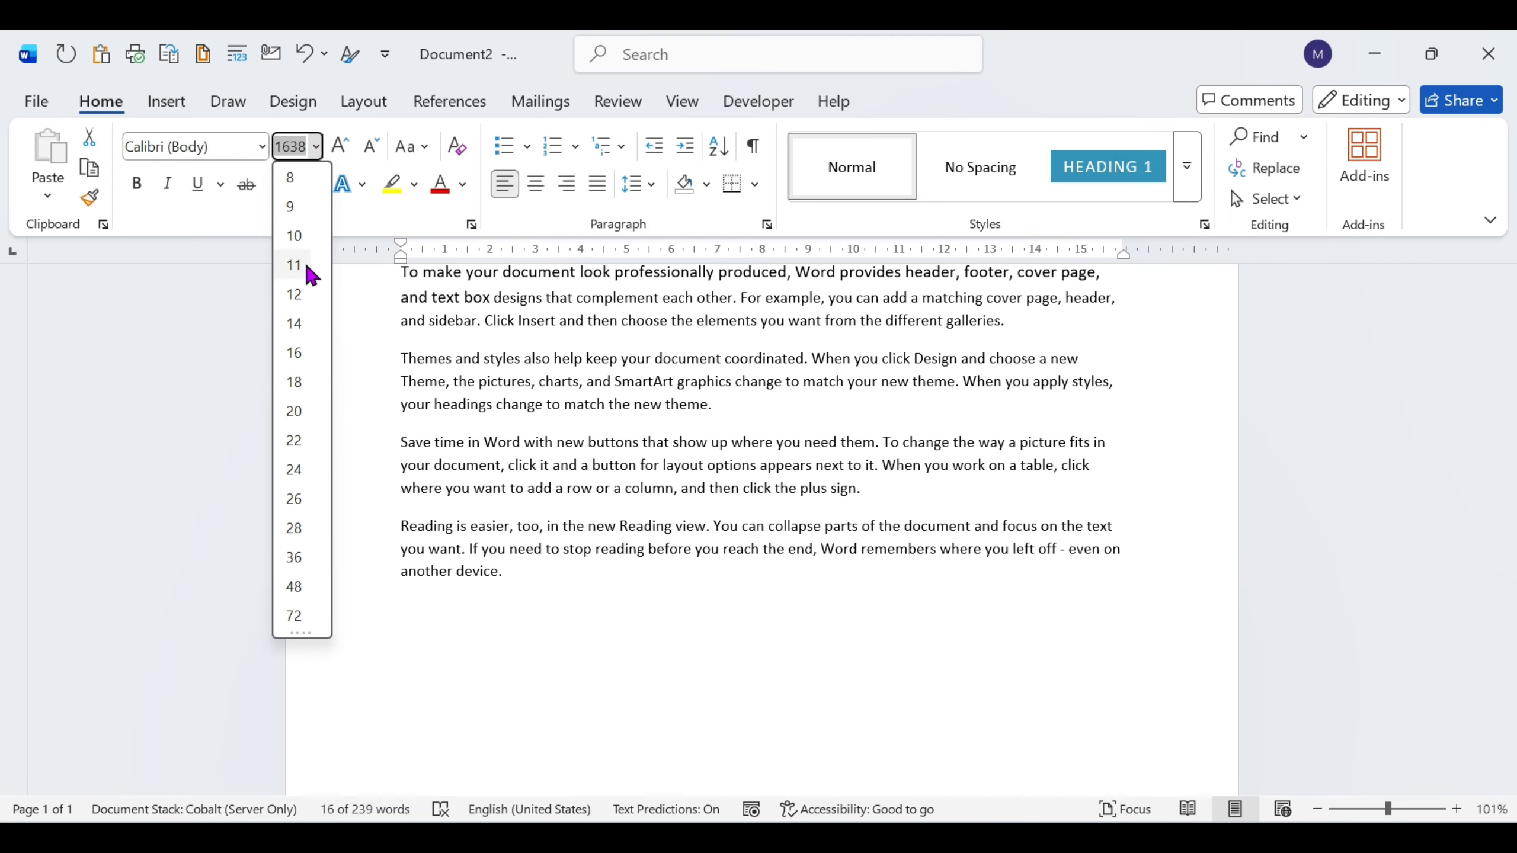
left_click(304, 267)
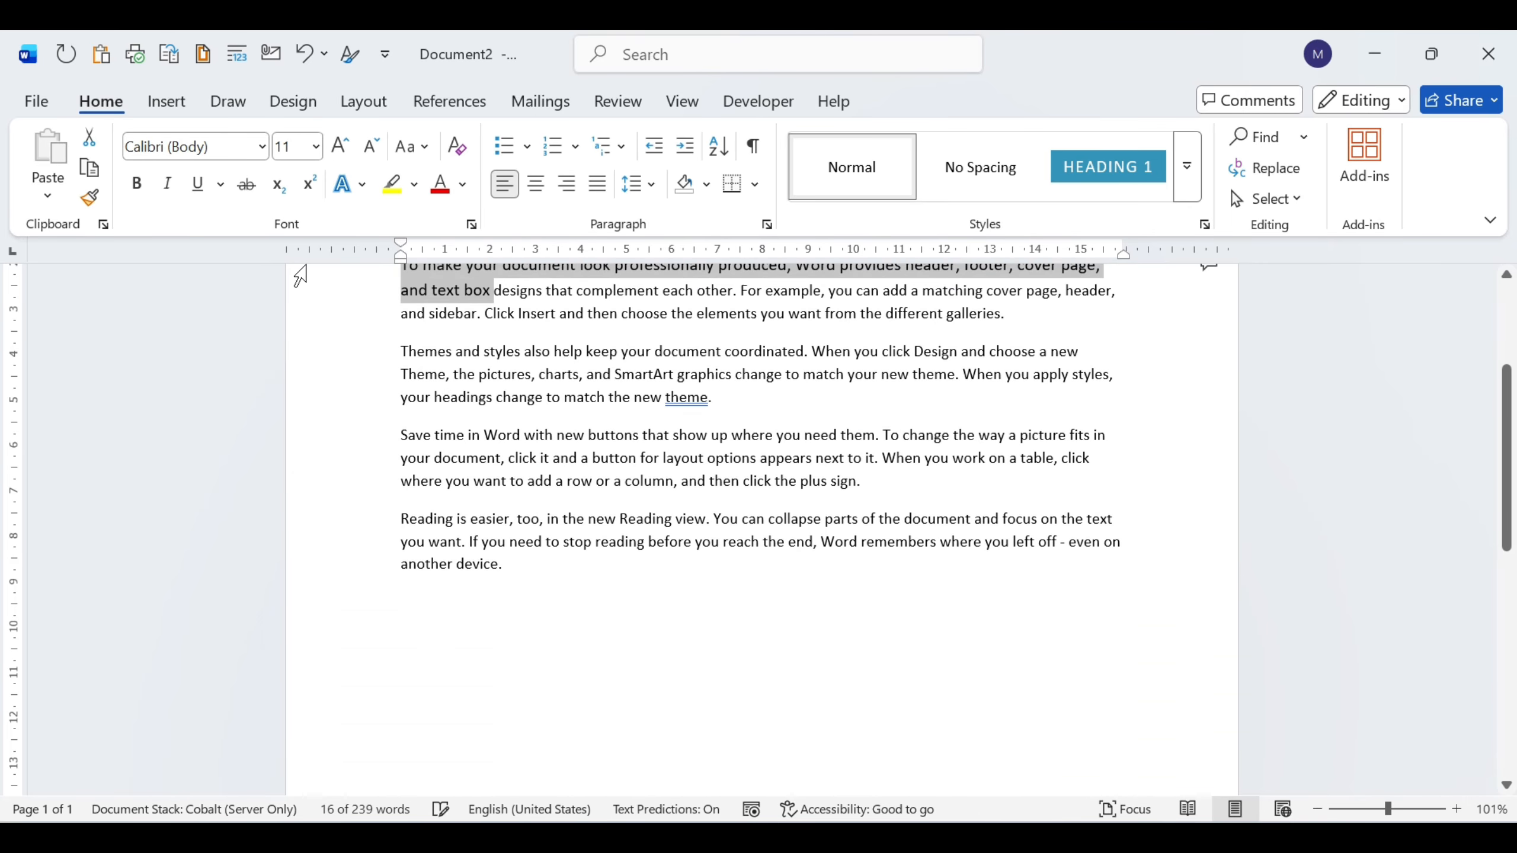
scroll(502, 413, "up", 3)
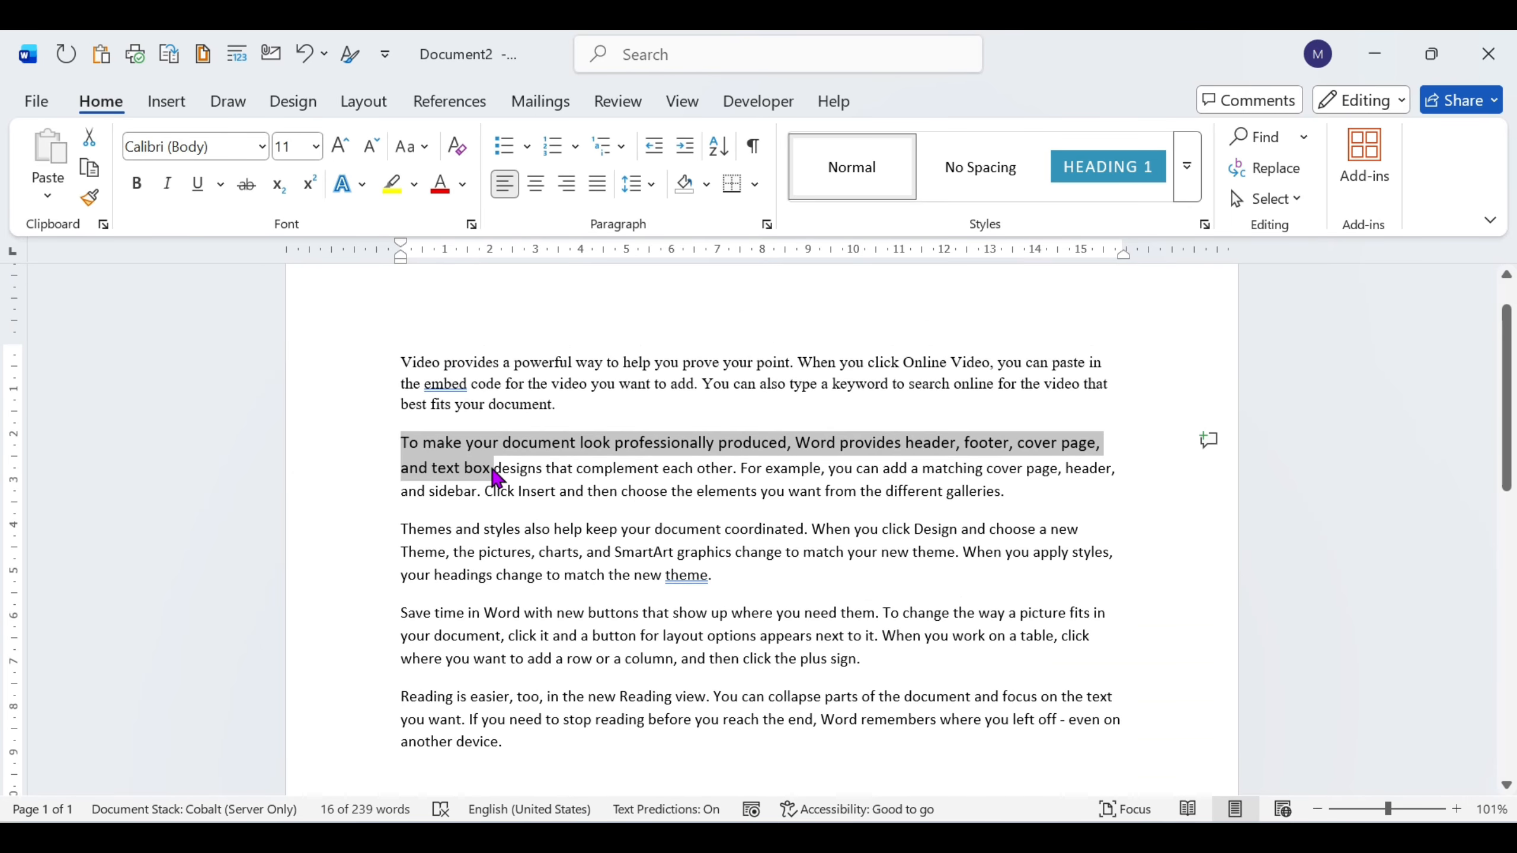
Step: Set the selected opening text of the second paragraph to the custom font size 73
left_click(315, 147)
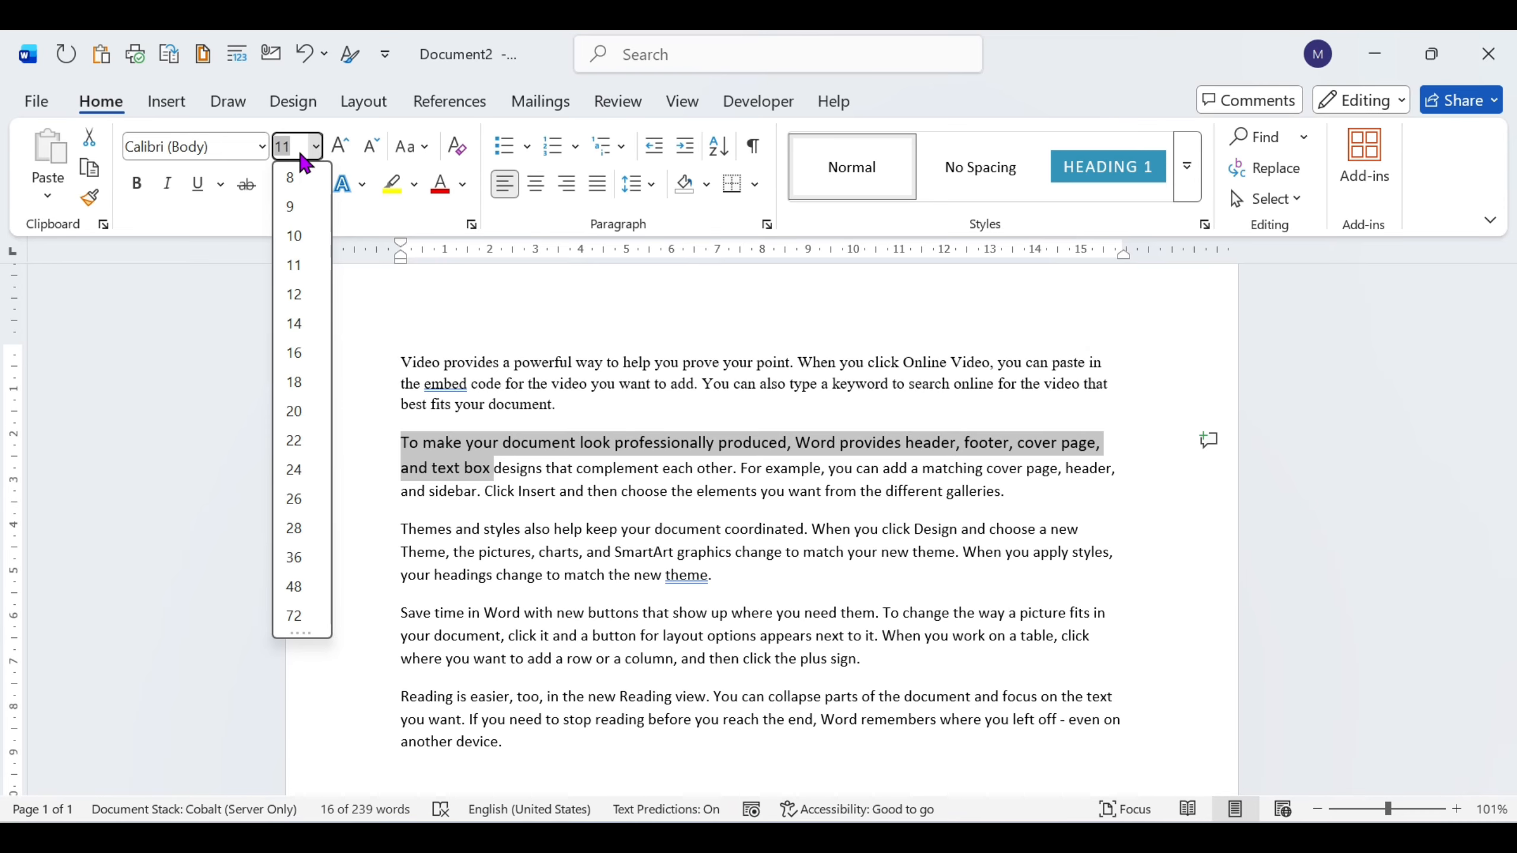
type("73")
key("Return")
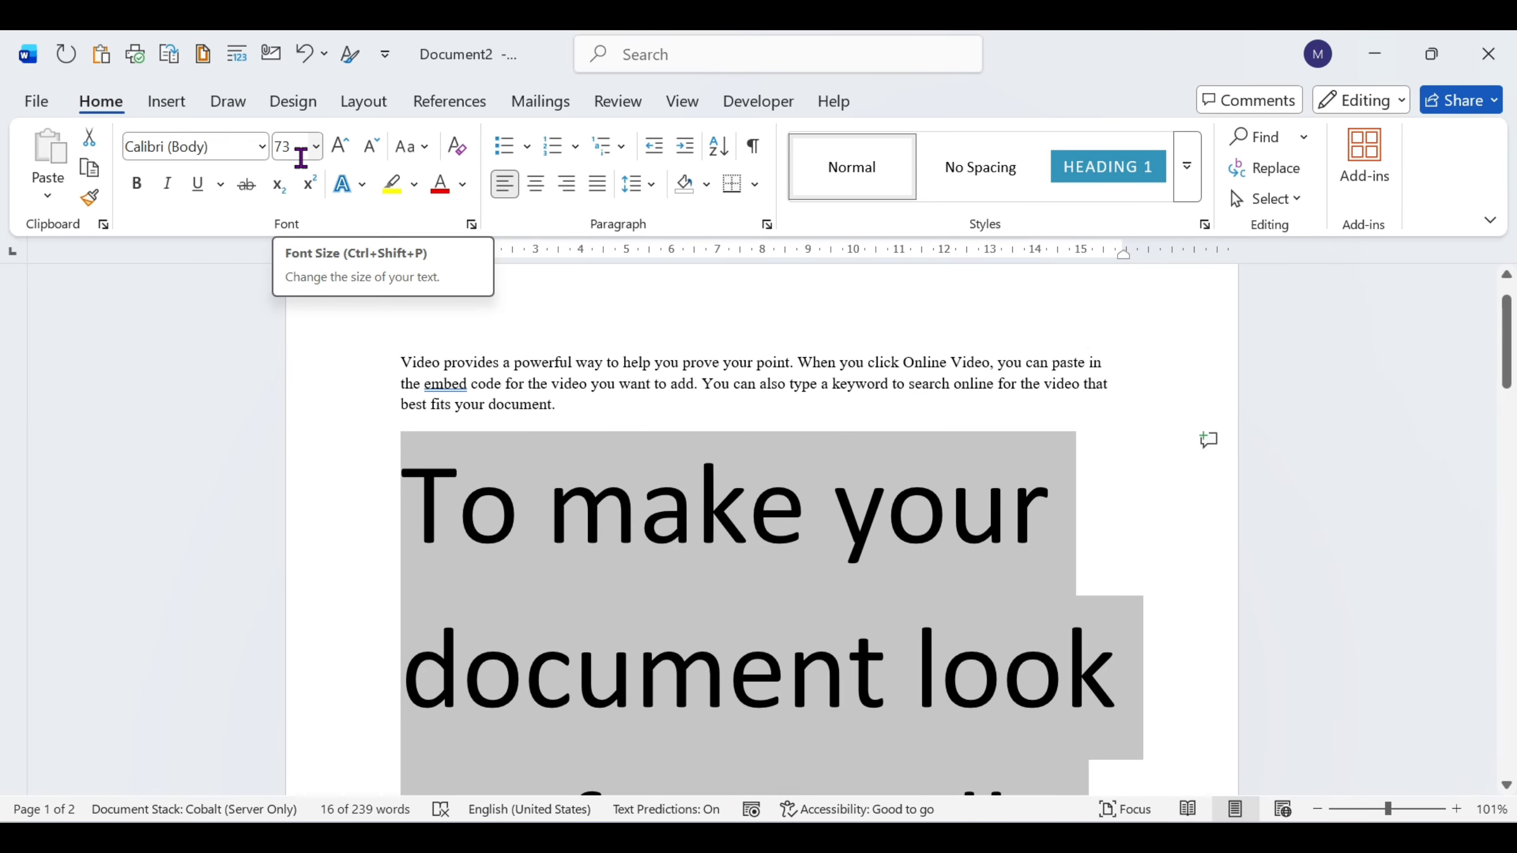
Step: Examine the enlarged text of the second paragraph and how it runs across the document's pages
scroll(710, 553, "down", 1)
scroll(715, 560, "down", 2)
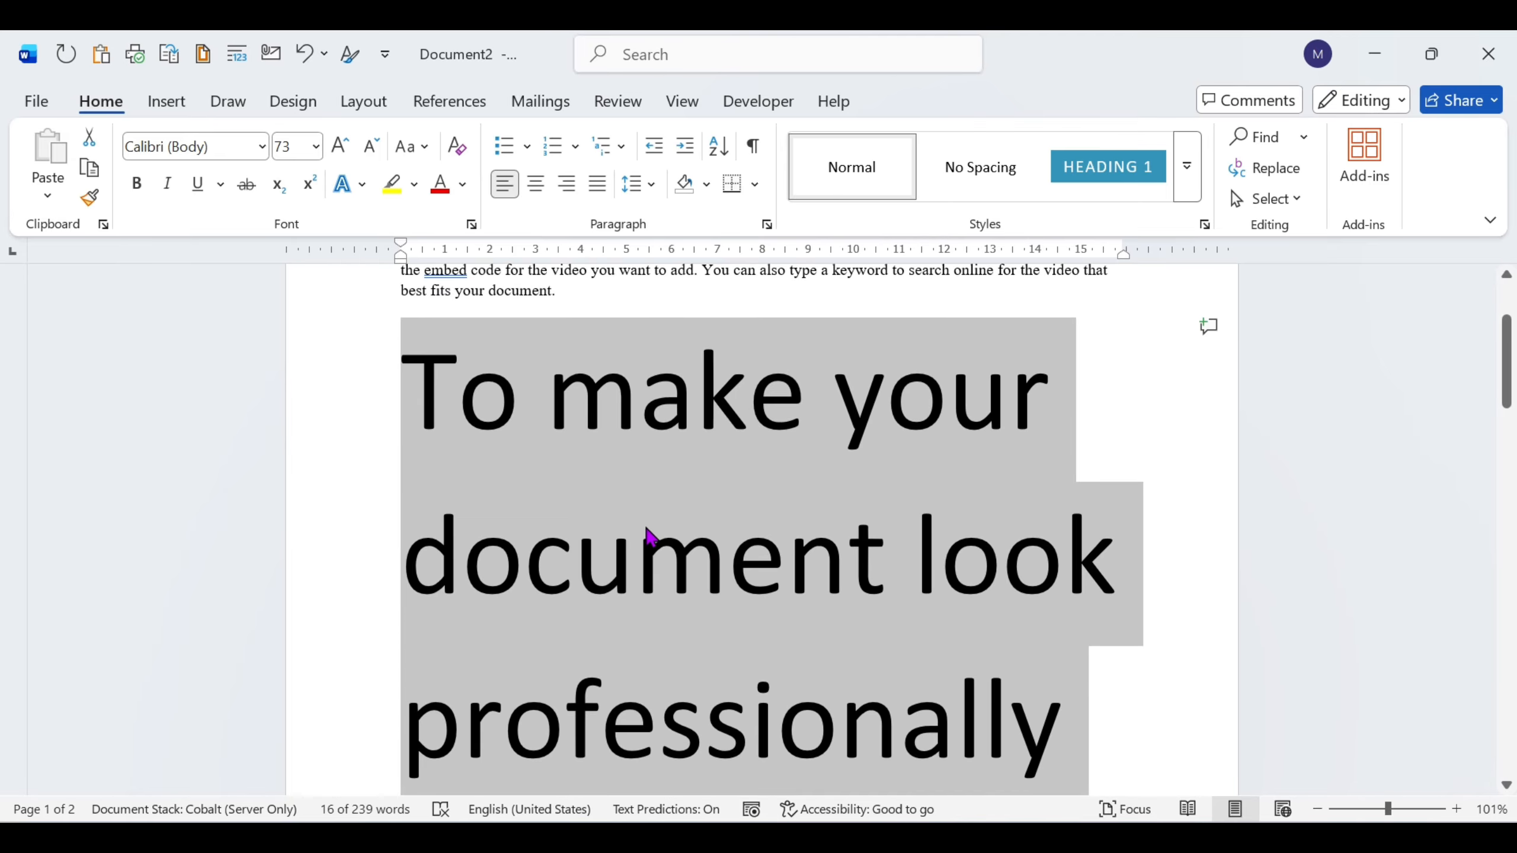
scroll(654, 535, "down", 2)
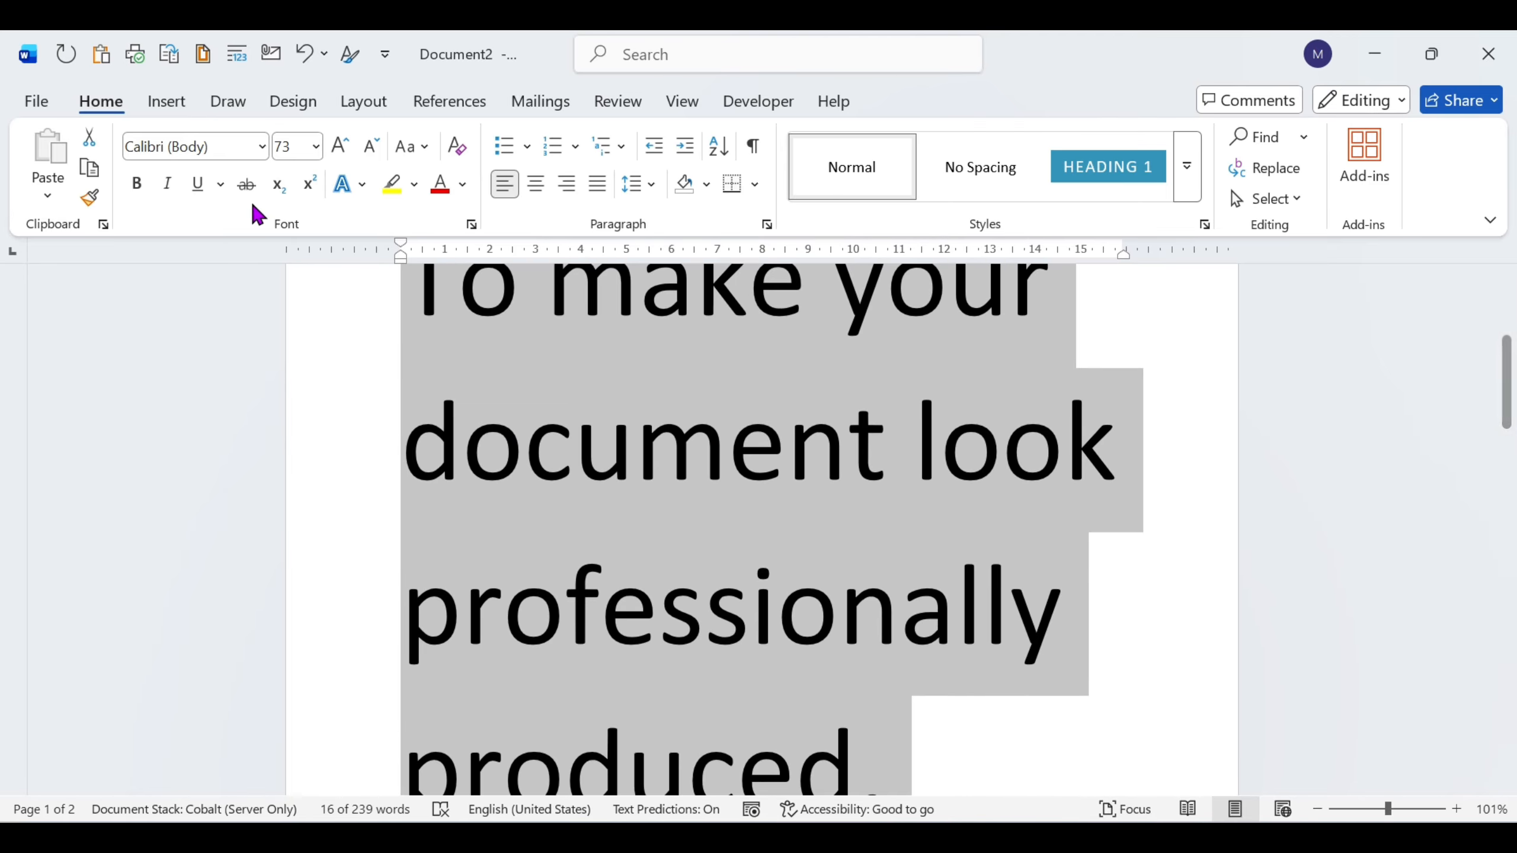
scroll(620, 450, "down", 10)
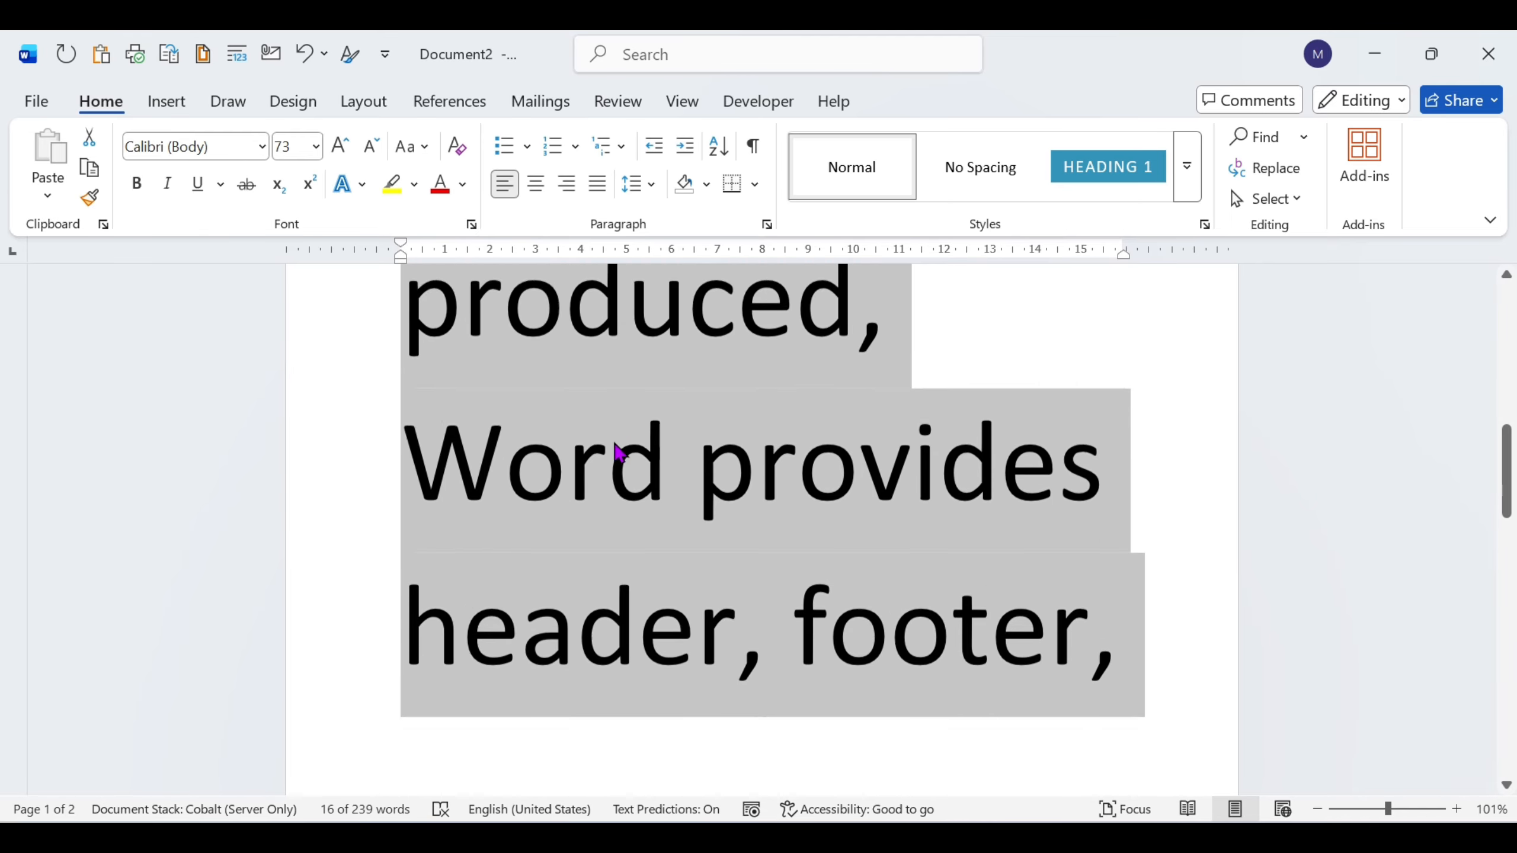
scroll(616, 440, "down", 12)
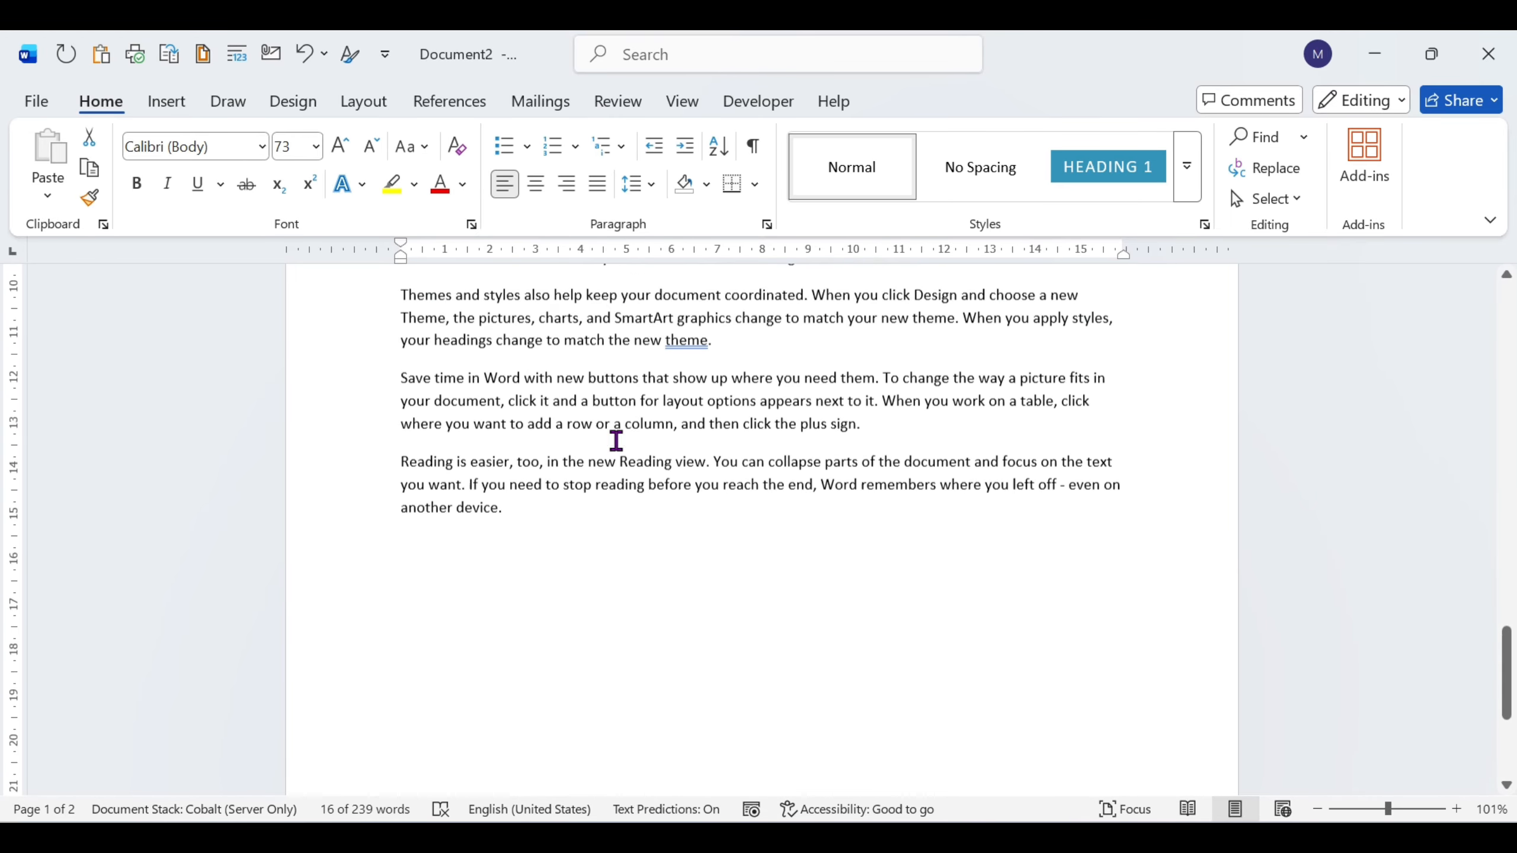
scroll(593, 451, "up", 2)
scroll(597, 454, "up", 2)
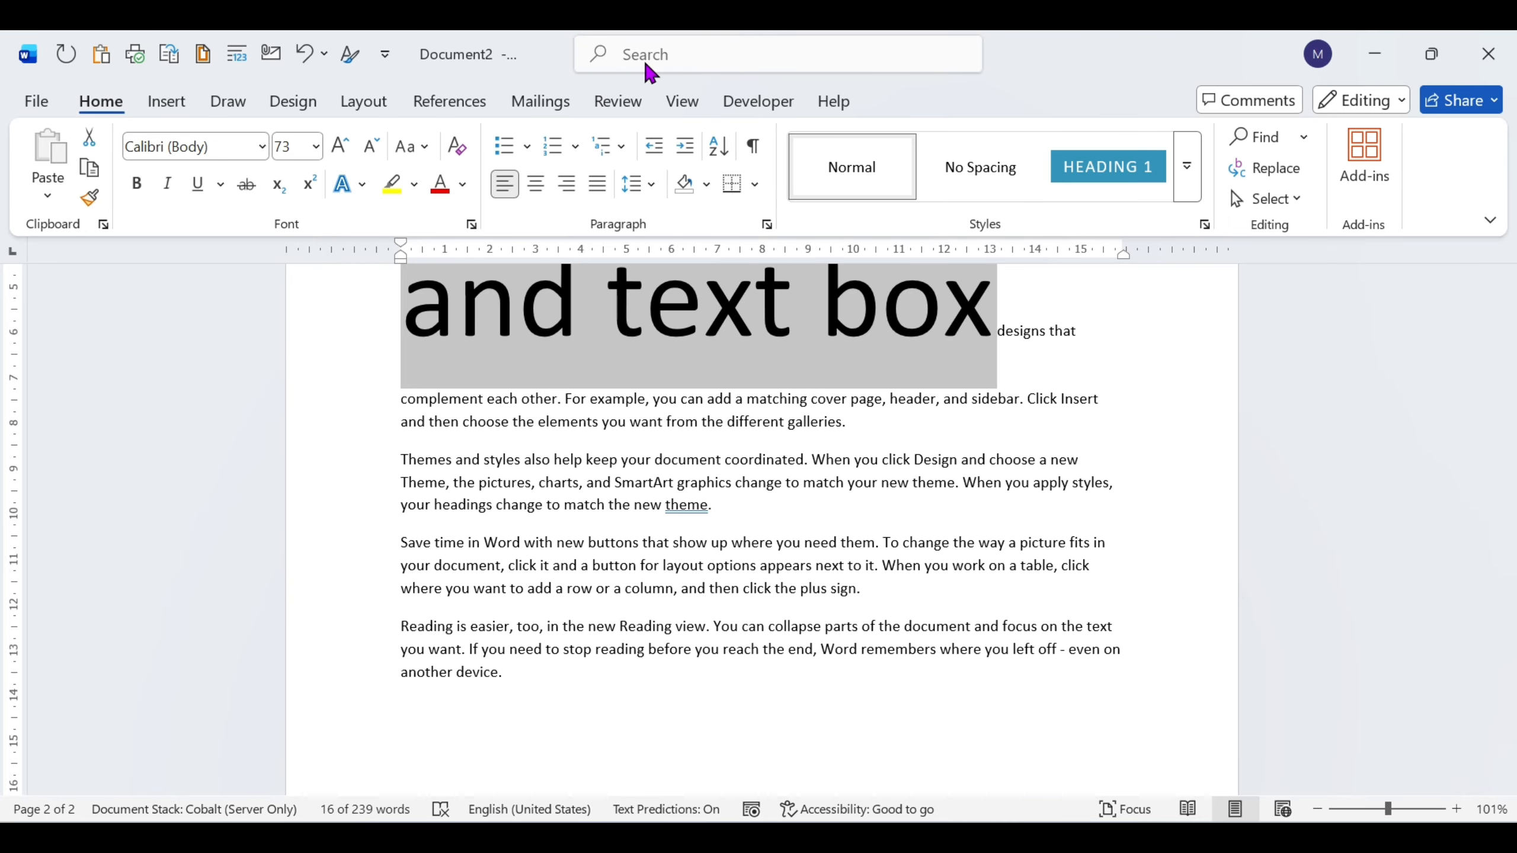
Step: Make the second paragraph's line from "complement each other" through "Click Insert" bold
left_click(505, 460)
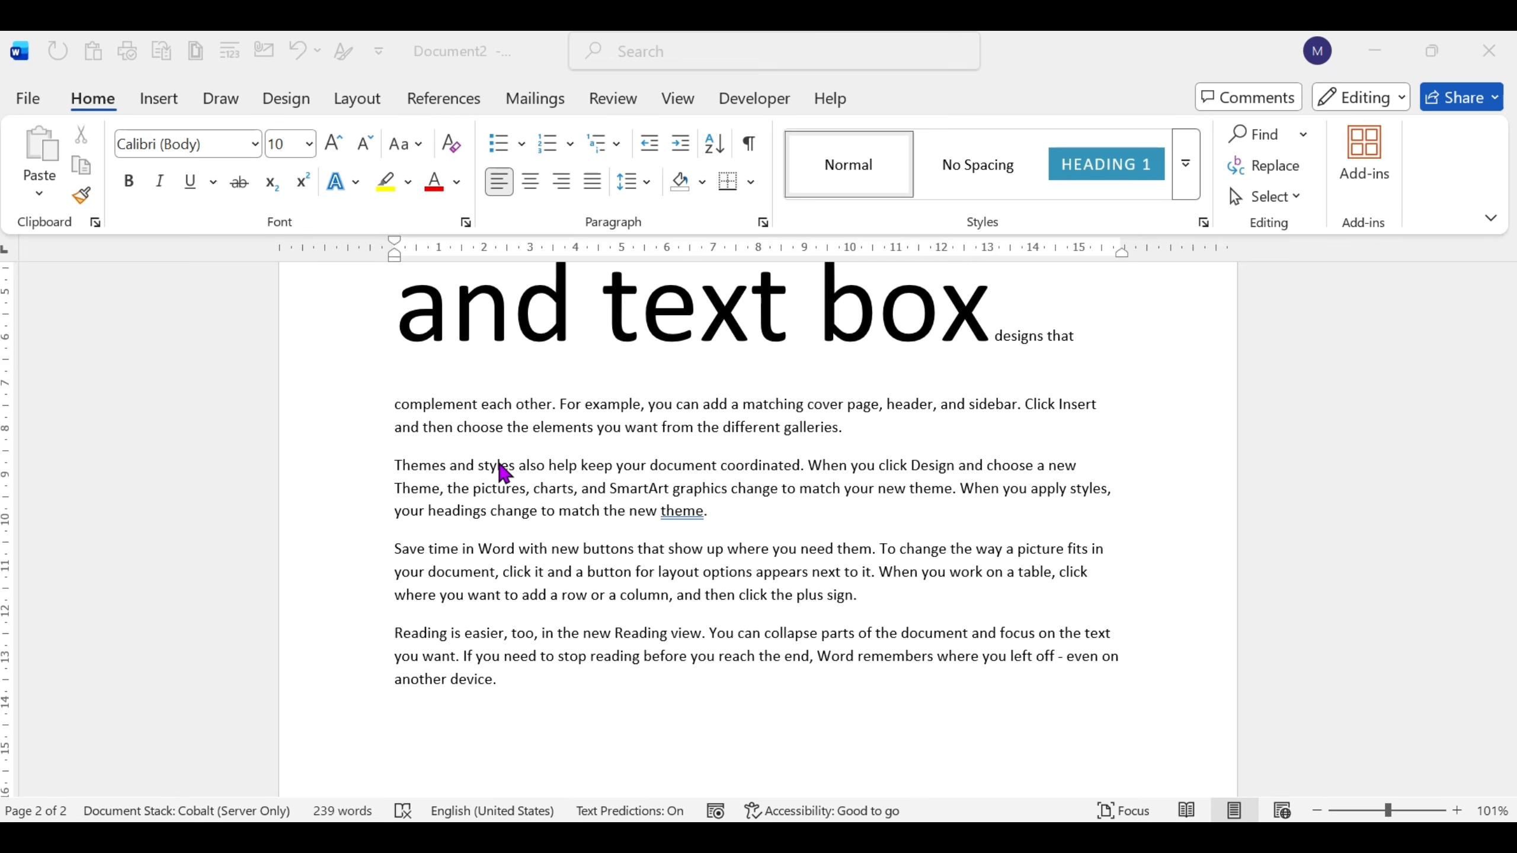
left_click(397, 419)
left_click(298, 434)
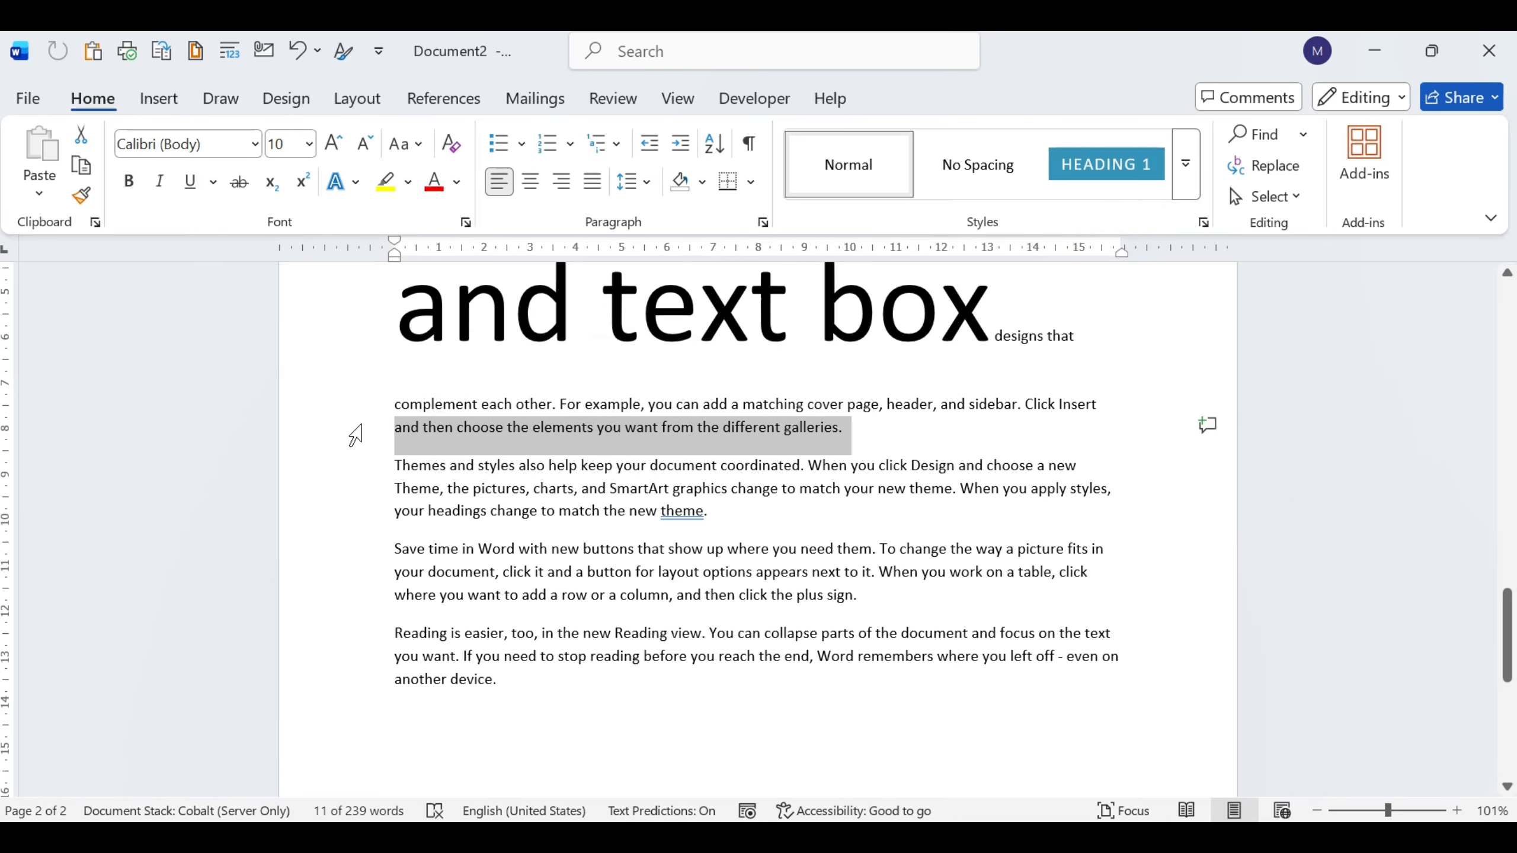
left_click(308, 408)
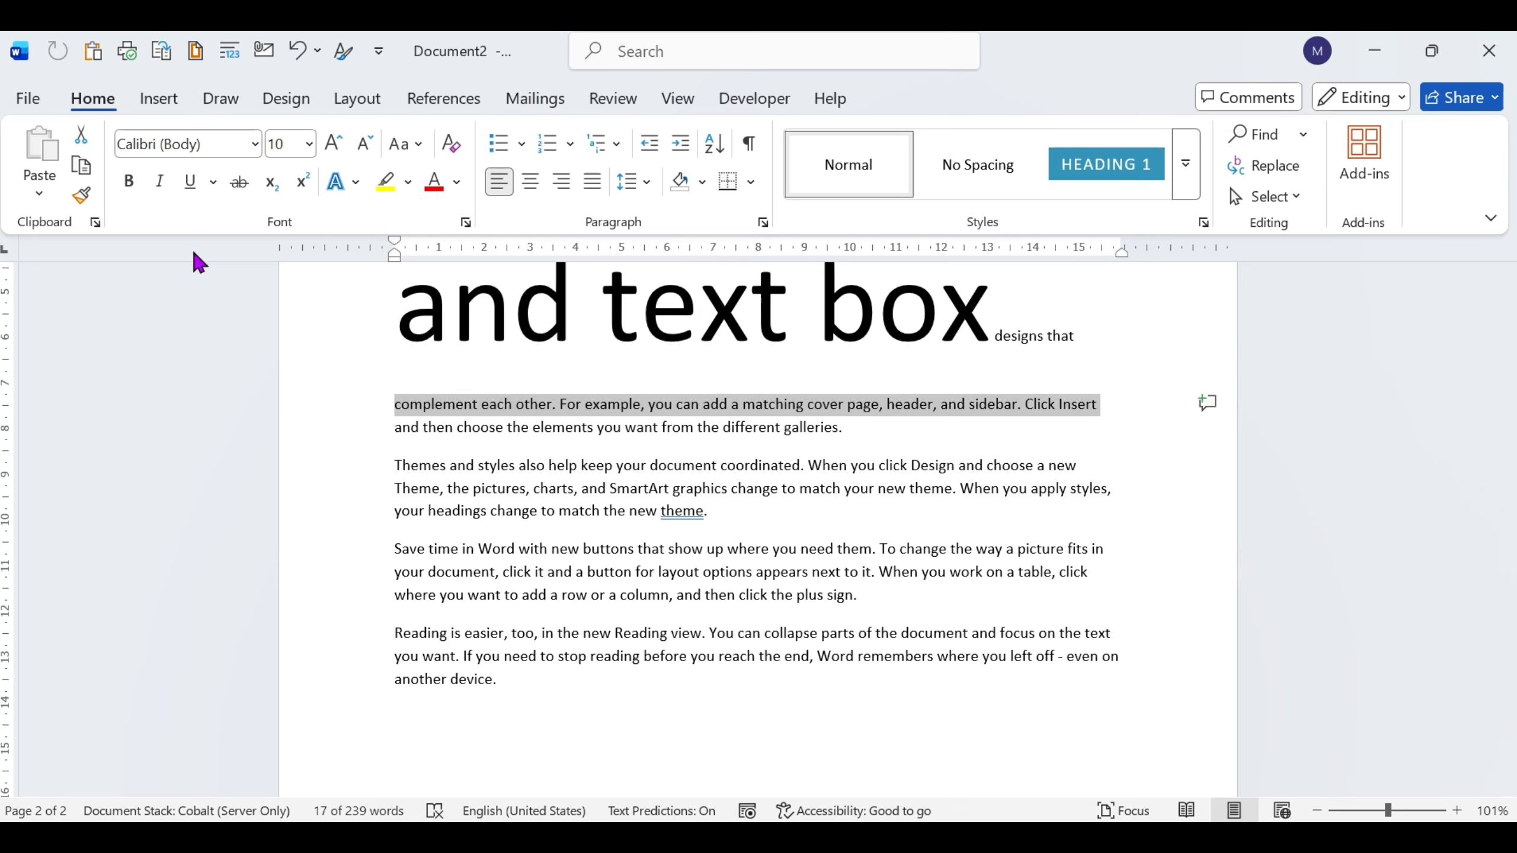
left_click(129, 182)
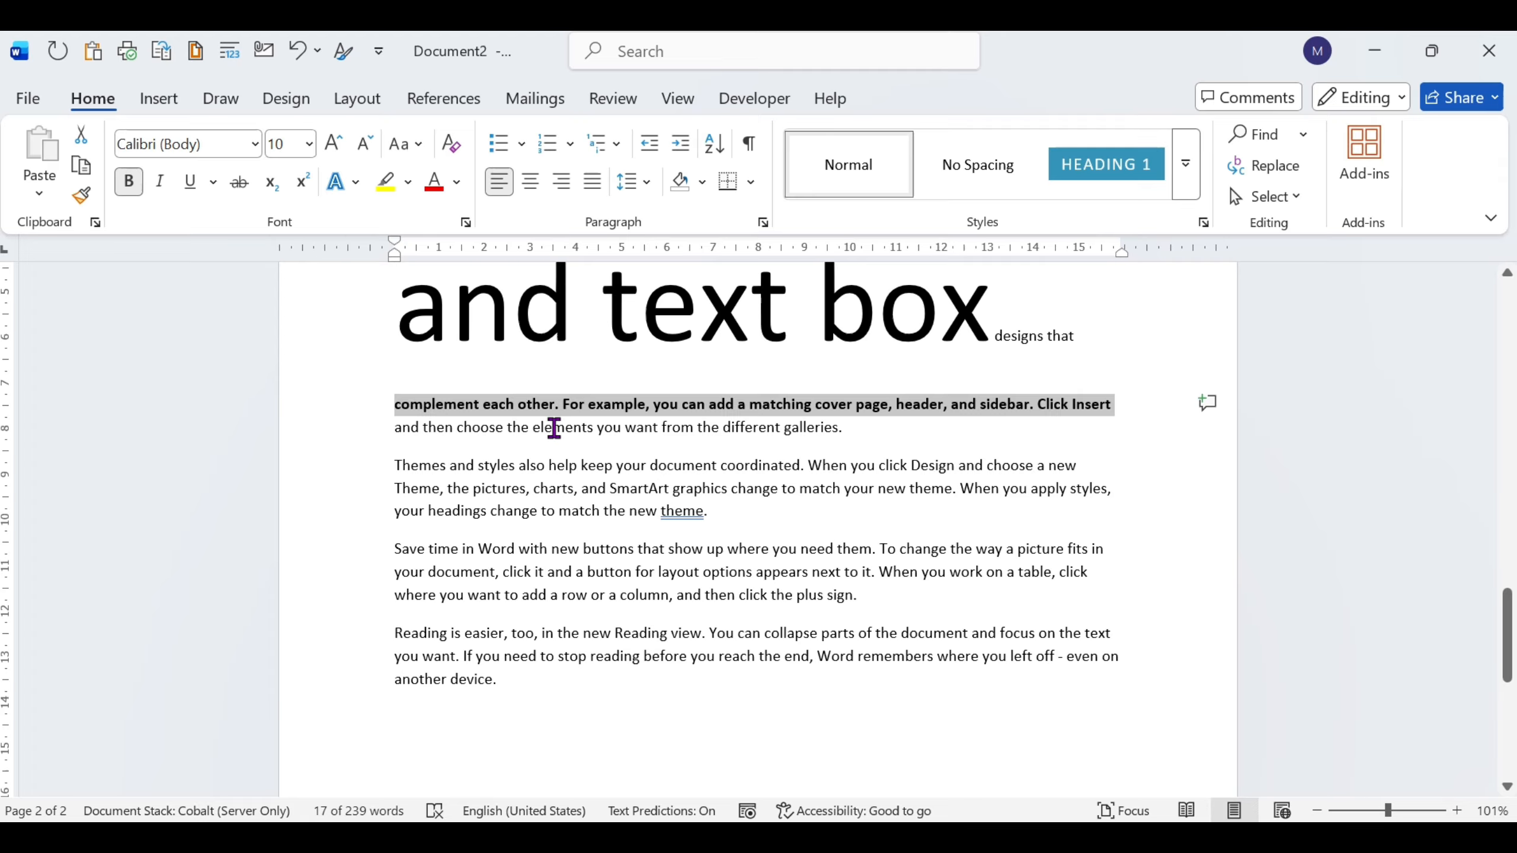
left_click(128, 183)
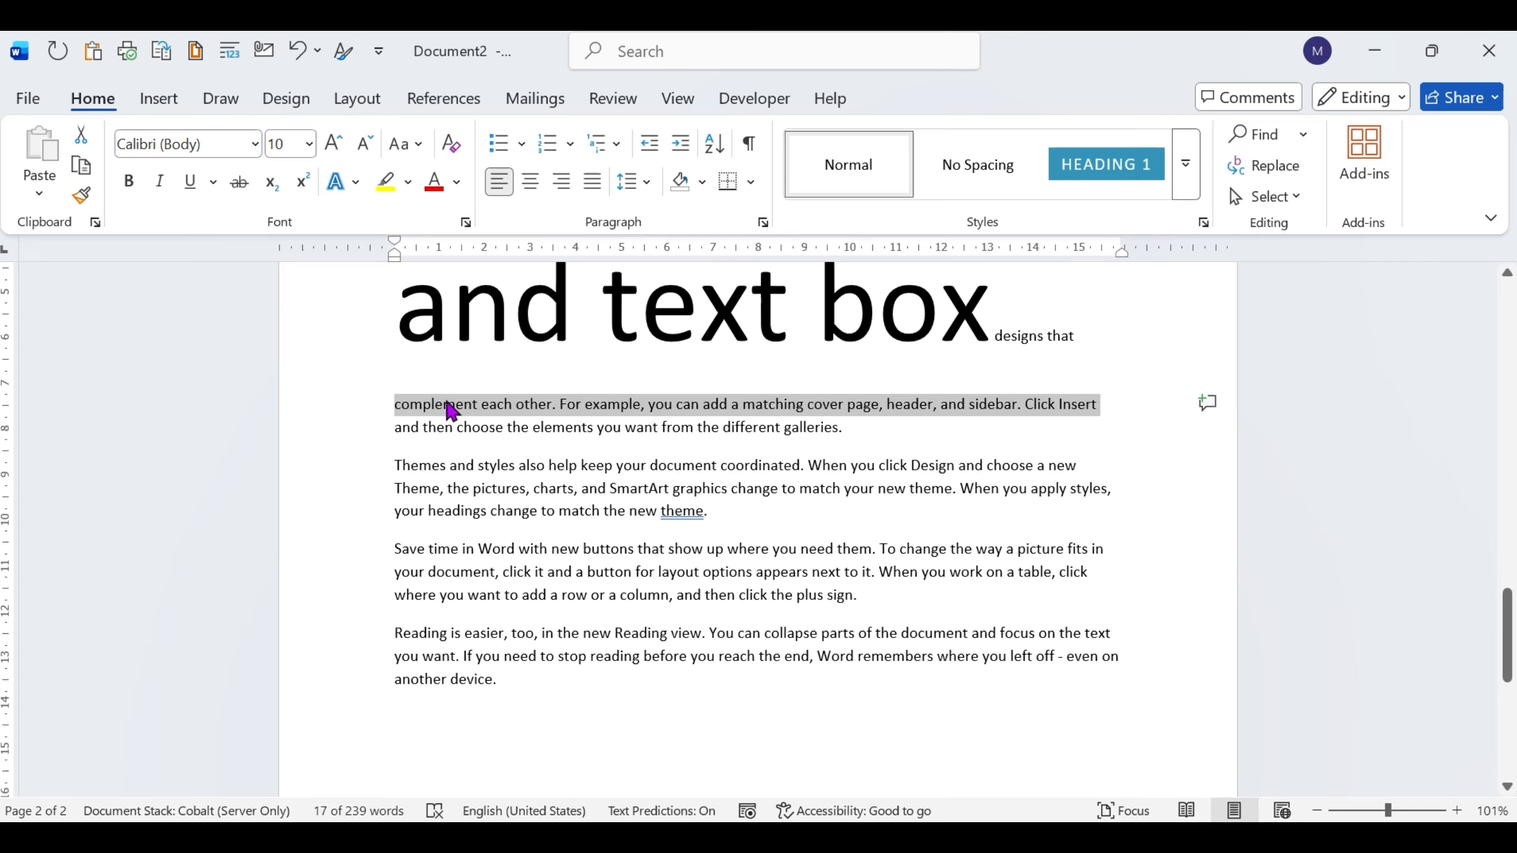
left_click(128, 181)
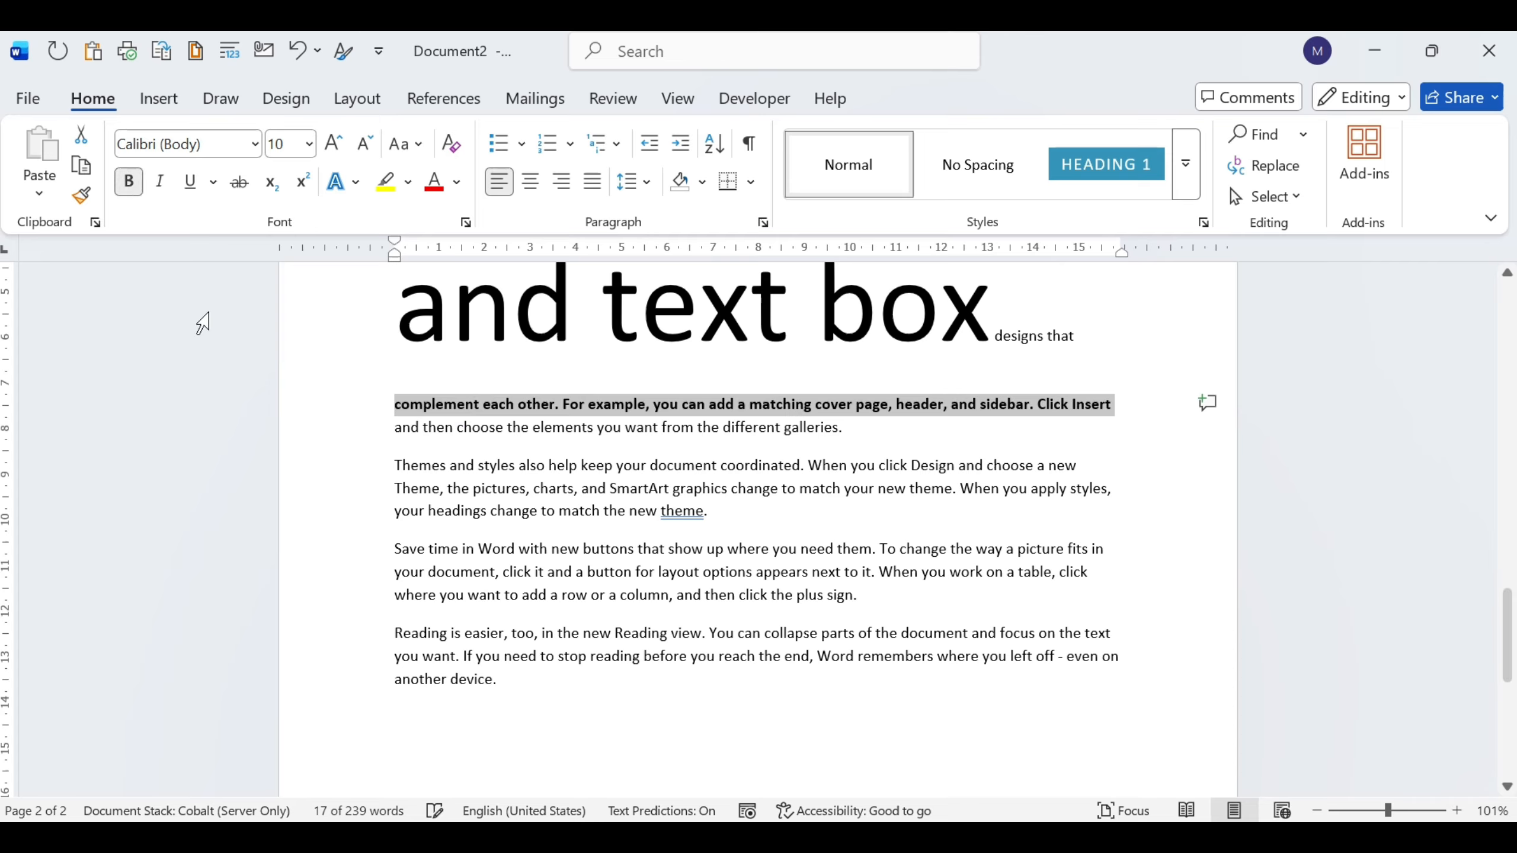
Step: Italicize the words "complement each other. For example, you can" at the start of the bold line
left_click(506, 406)
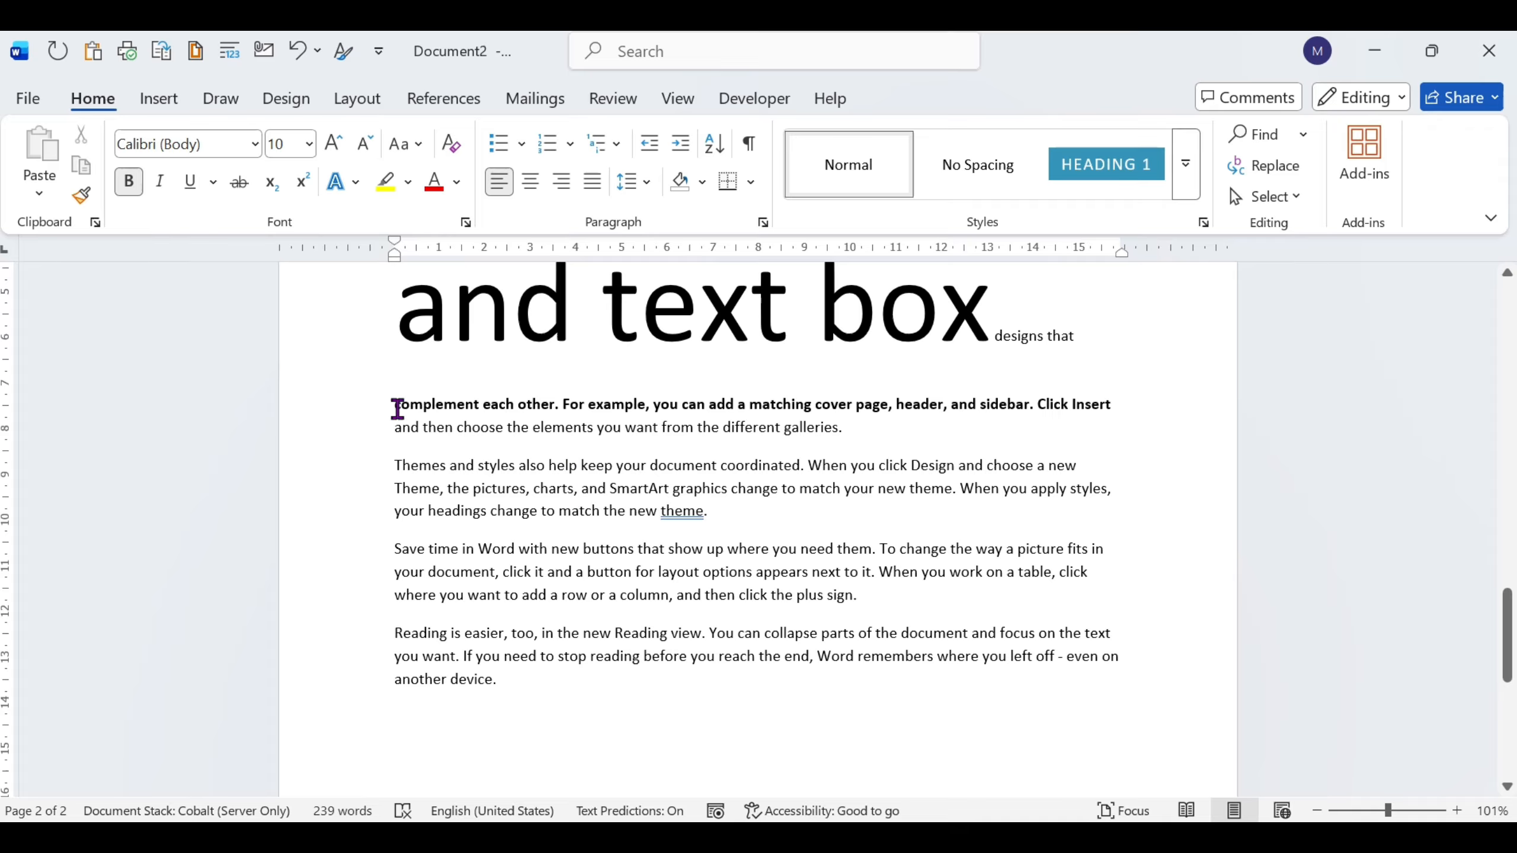
left_click_drag(396, 407, 706, 411)
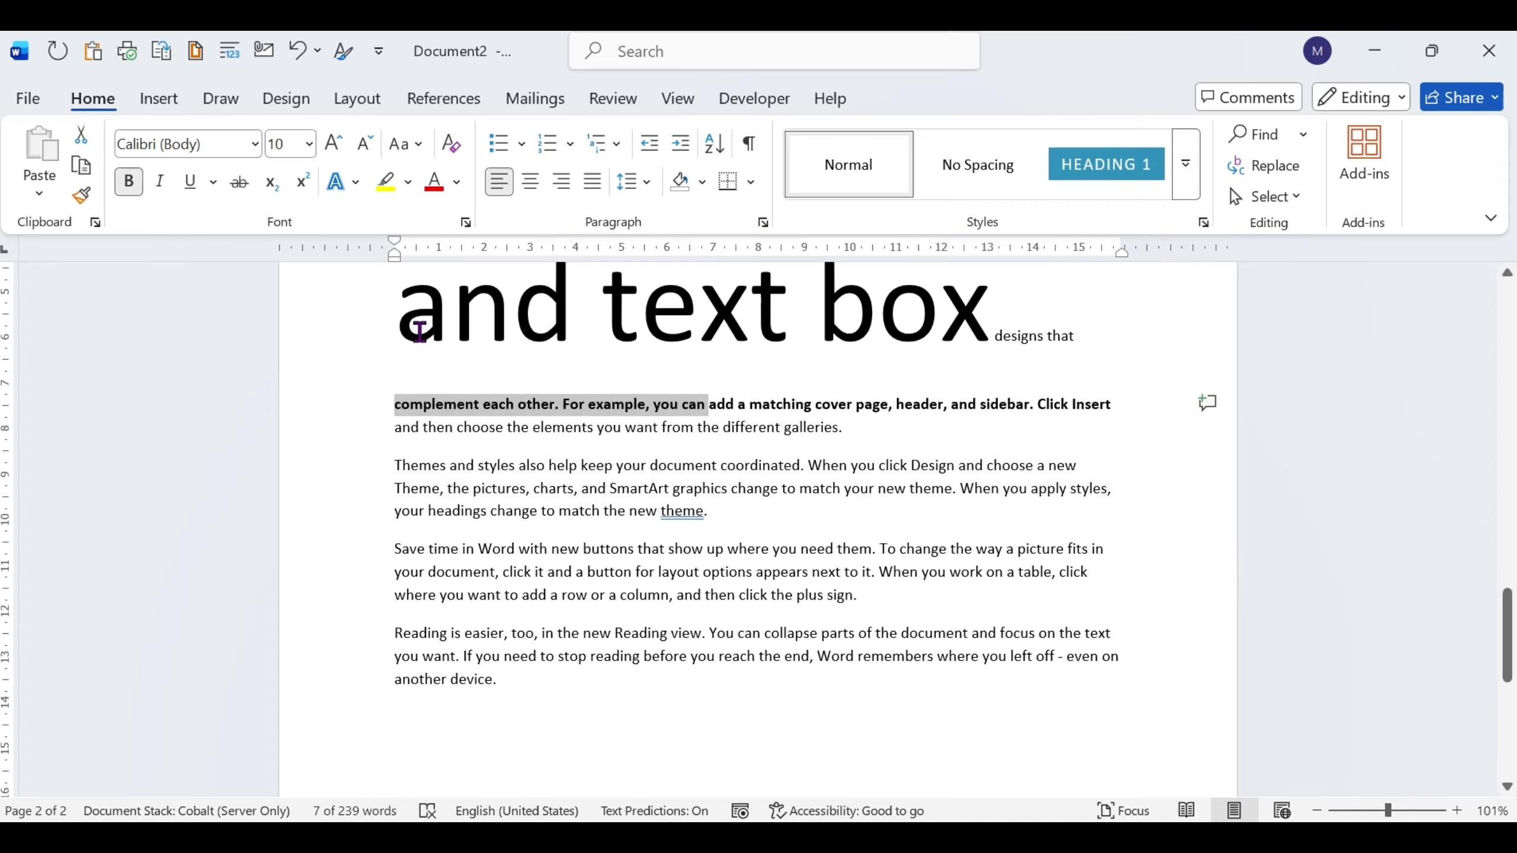
left_click(162, 183)
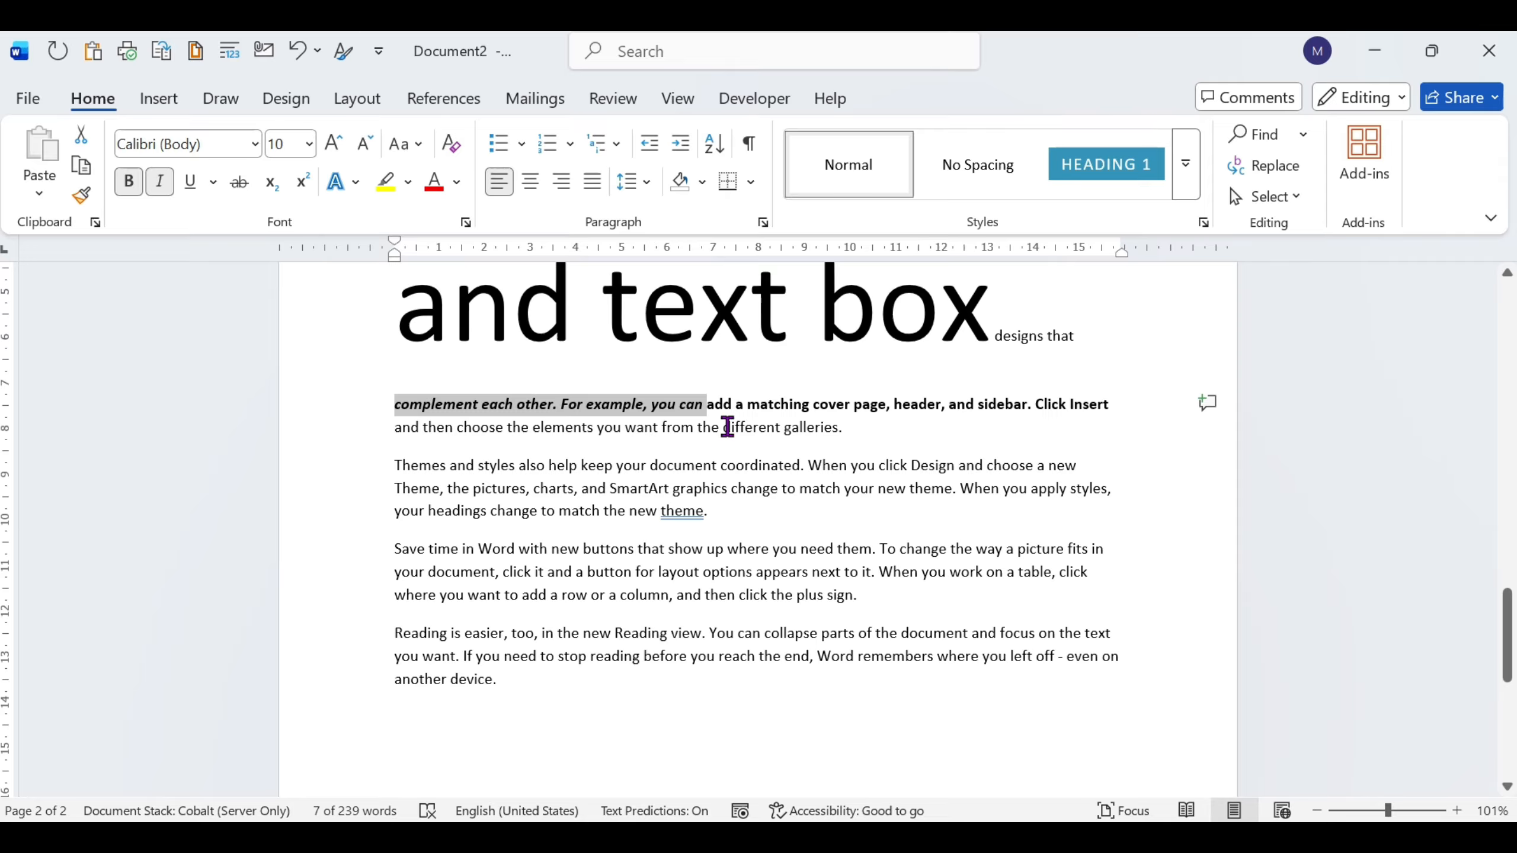
Step: Give the italic words "complement each other. For example, you can" a red wavy underline
left_click(214, 182)
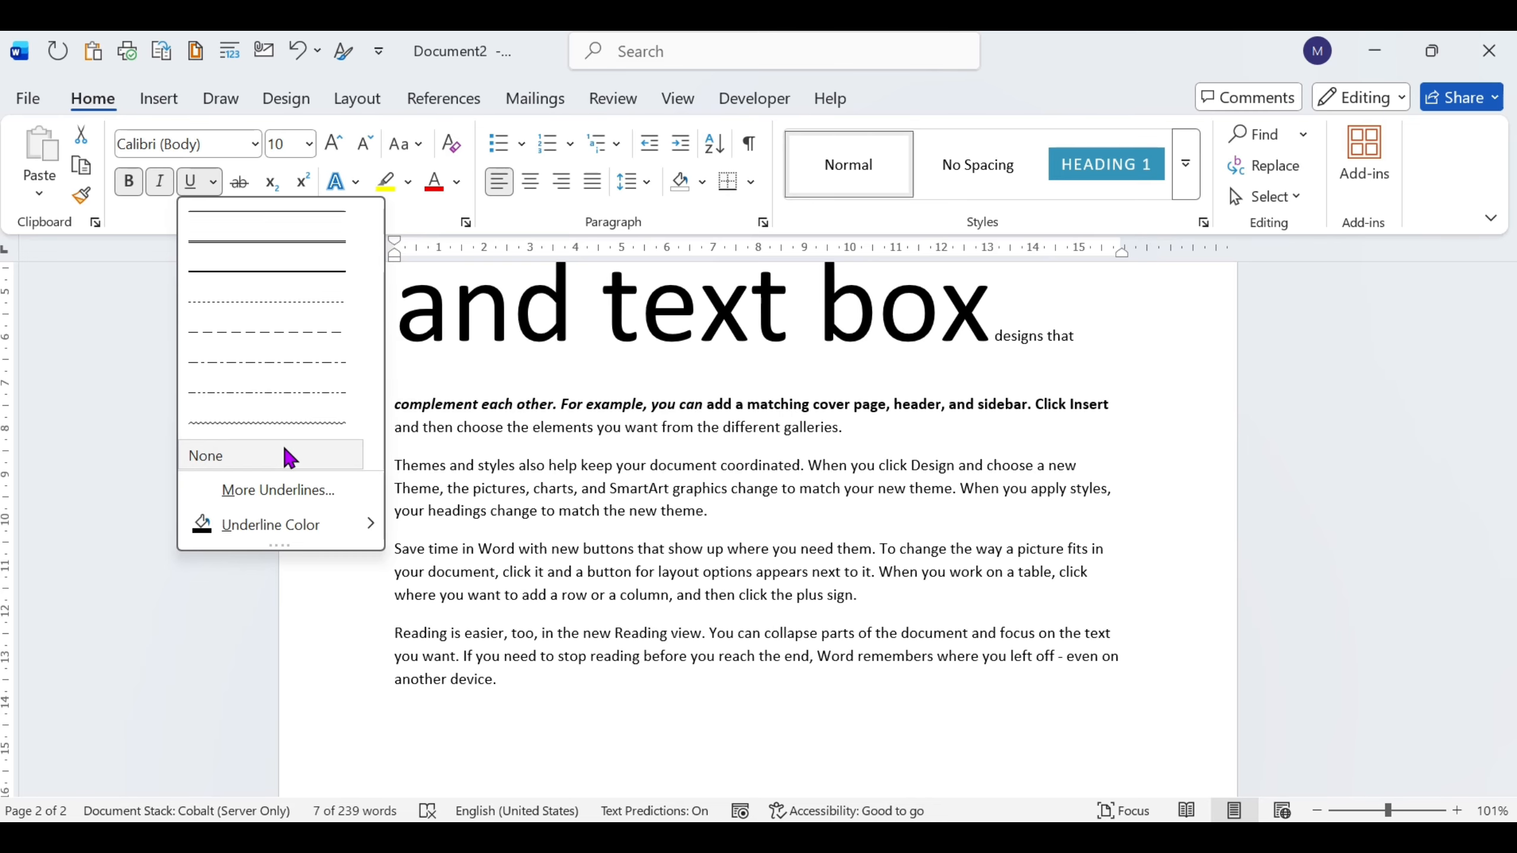
mouse_move(279, 527)
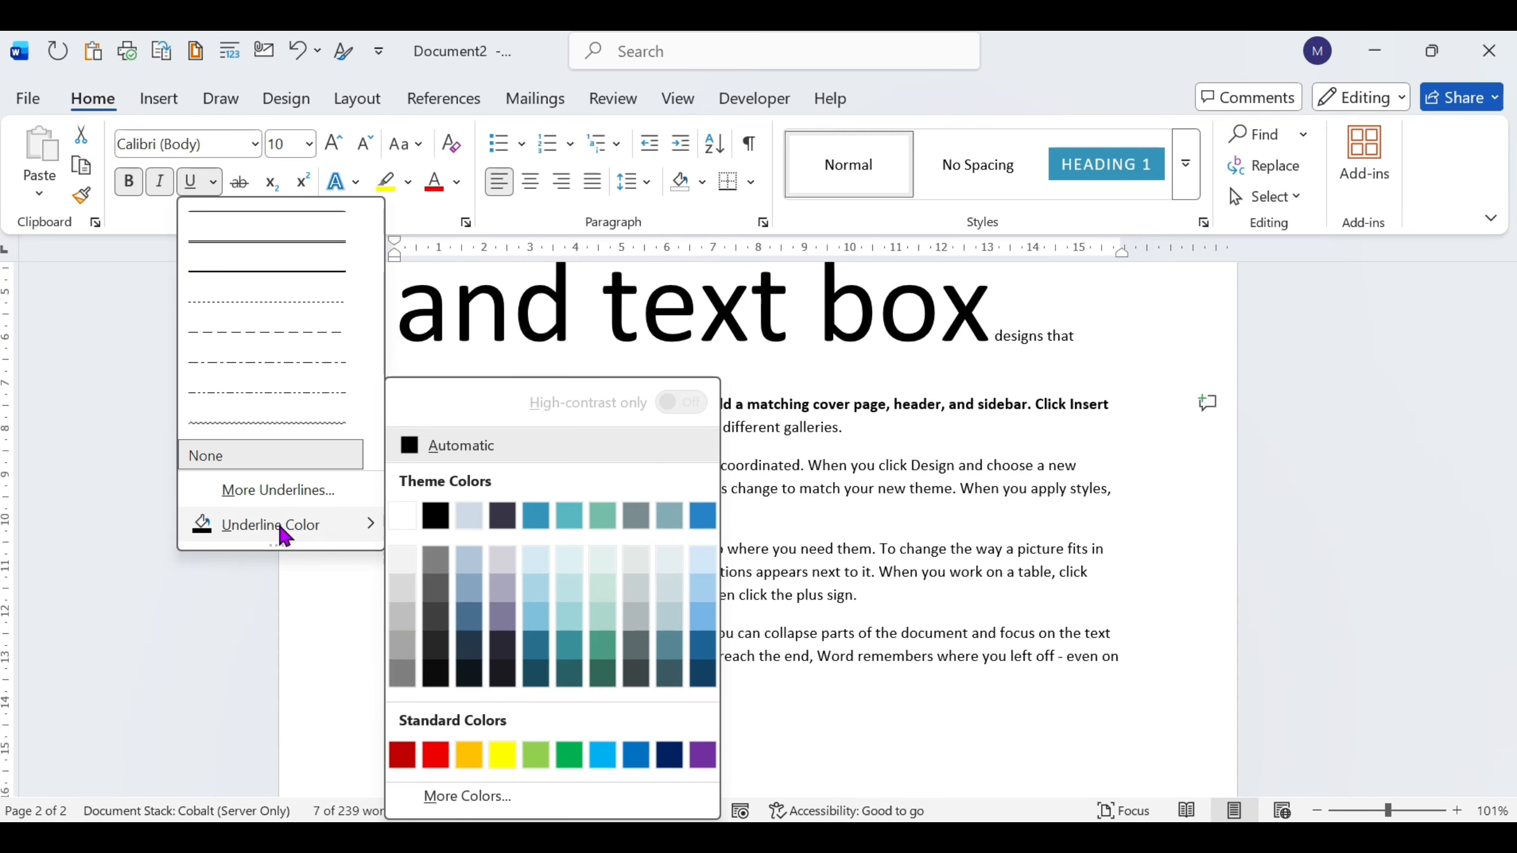
left_click(440, 762)
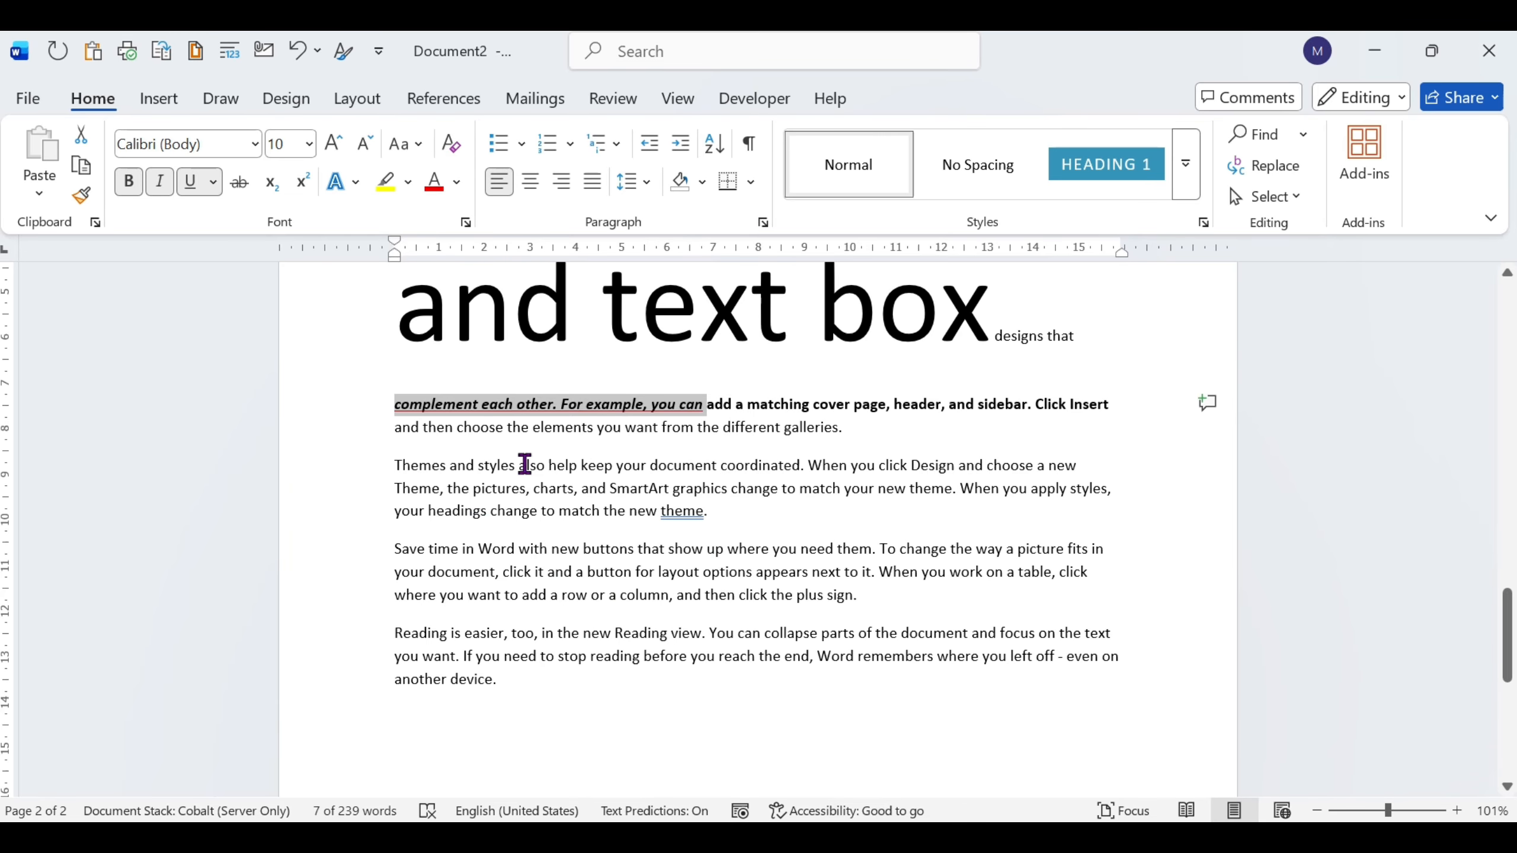
left_click(213, 182)
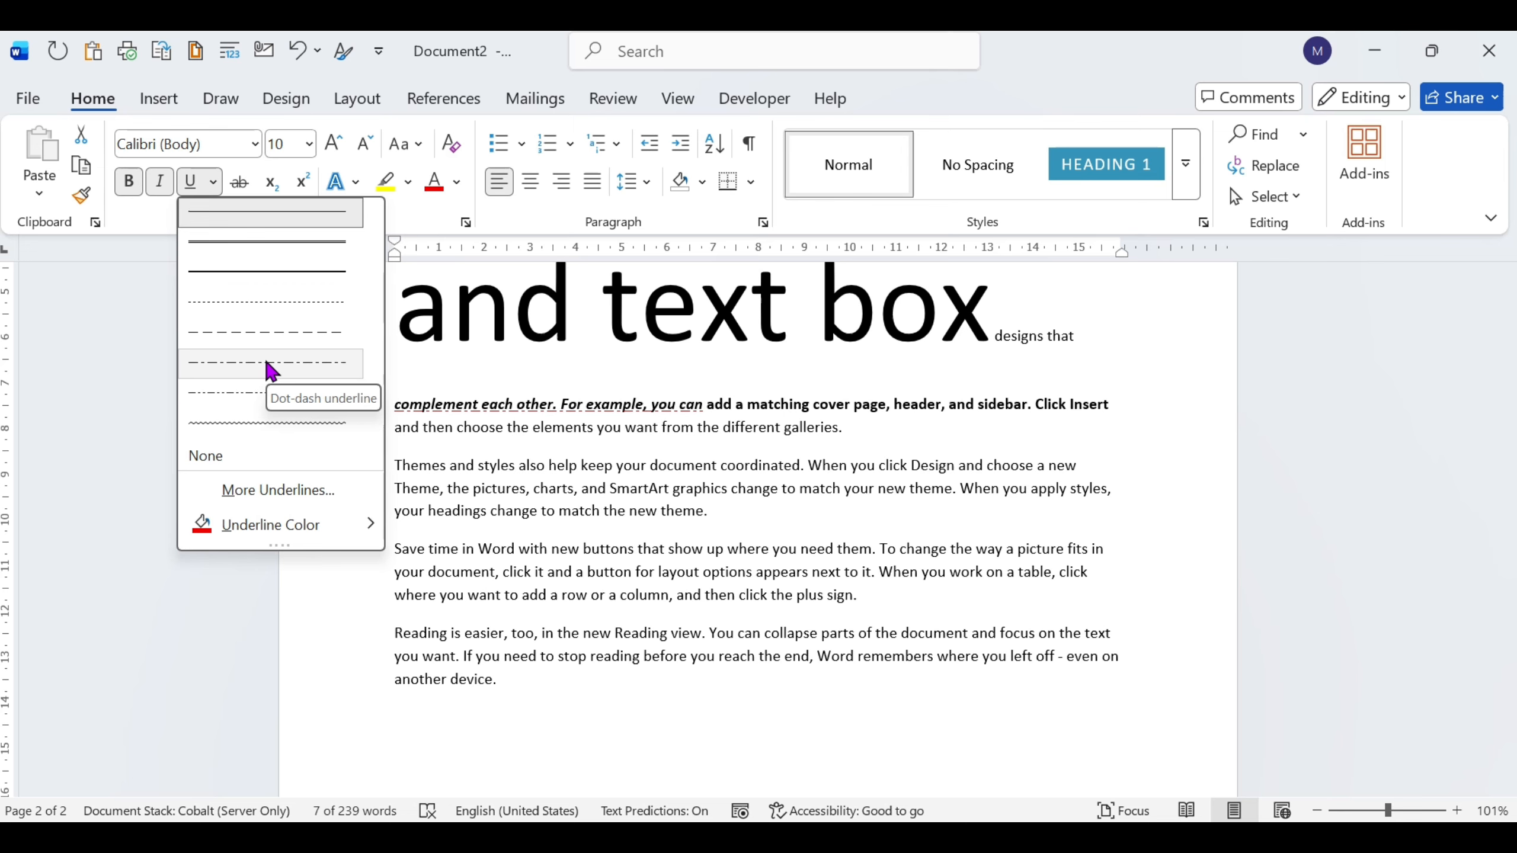
left_click(258, 422)
left_click(605, 467)
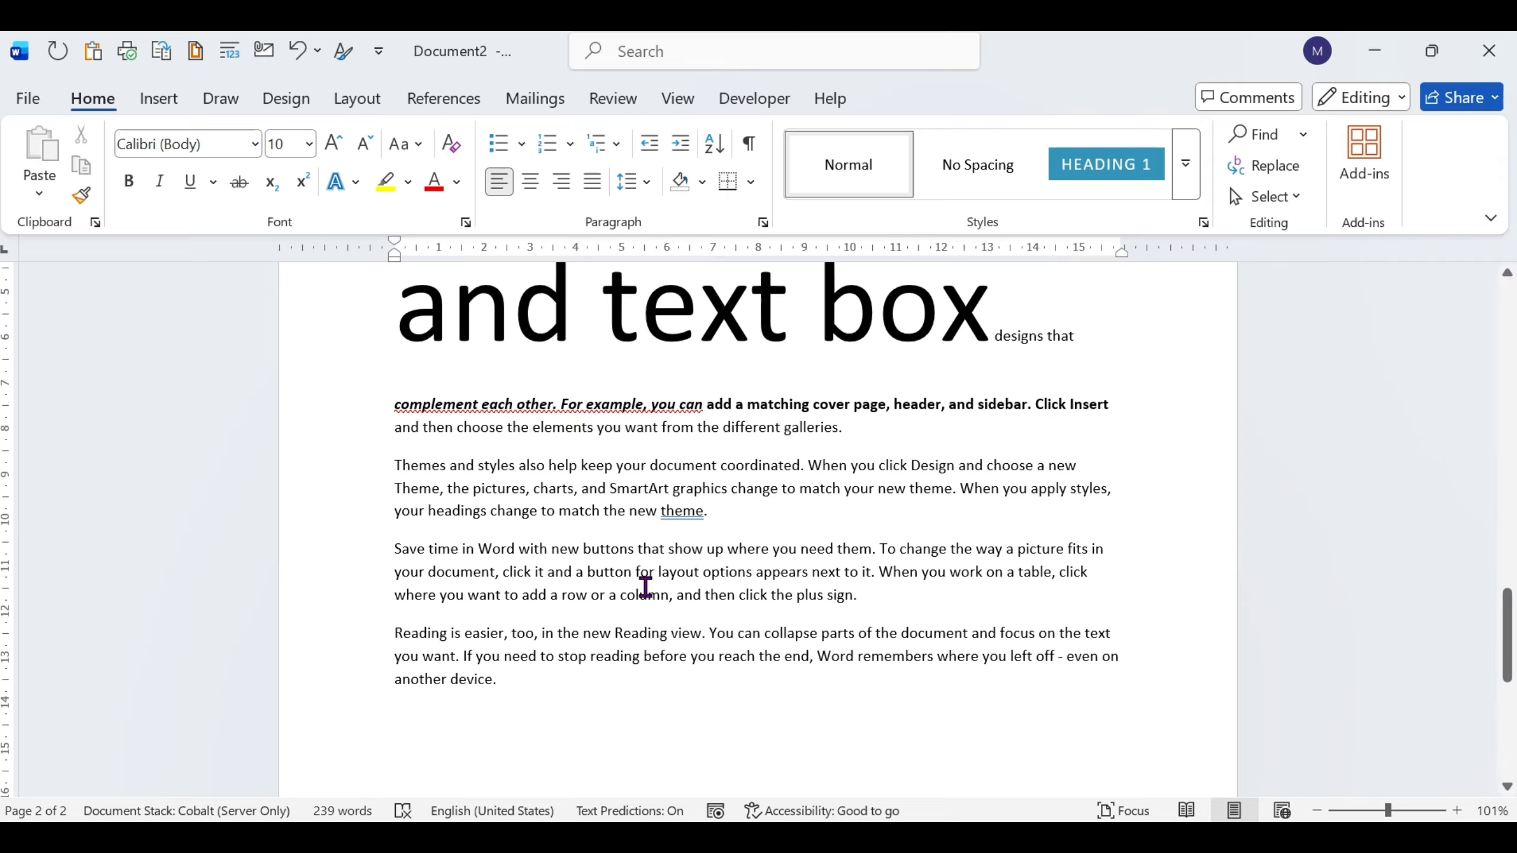
Step: Strike through the second paragraph's last line, "and then choose the elements you want from the different galleries."
left_click_drag(395, 430, 850, 429)
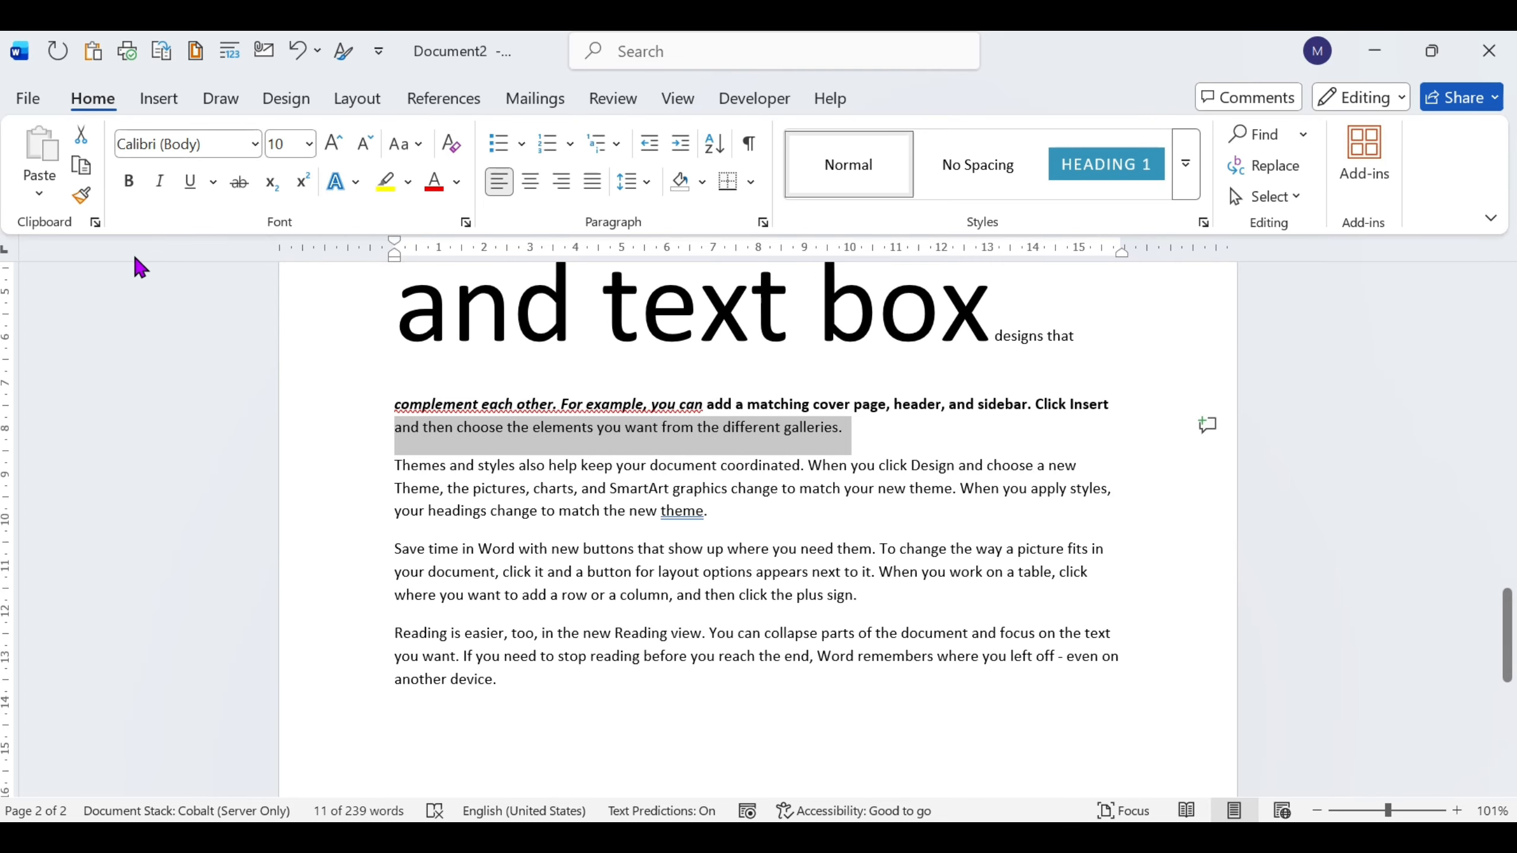
left_click(246, 192)
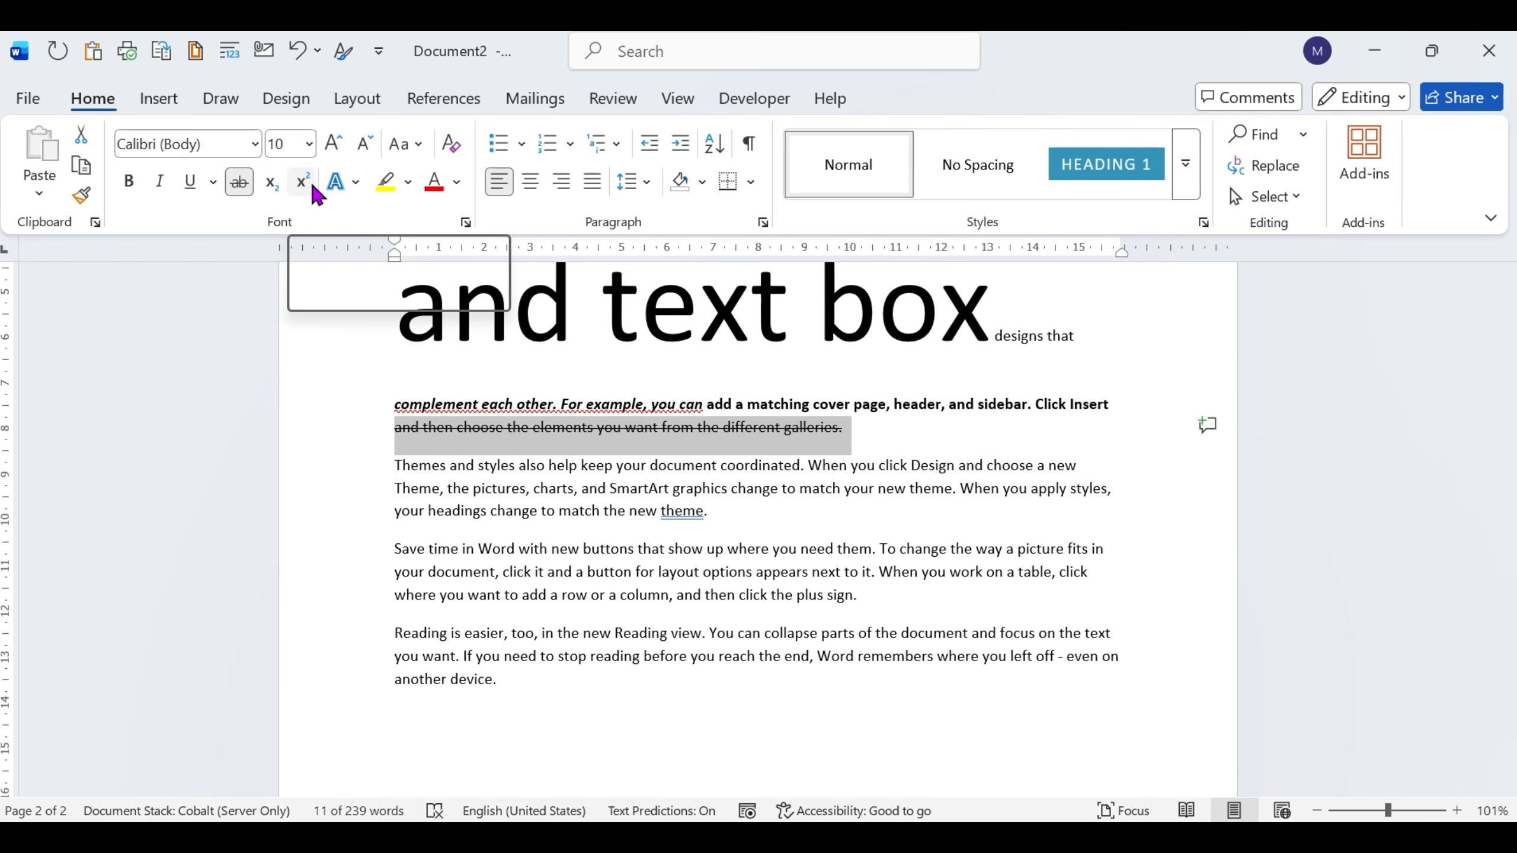
left_click(514, 594)
Step: Add "A2" at the end of the last paragraph with the 2 as superscript, and move it onto its own line
scroll(530, 555, "down", 3)
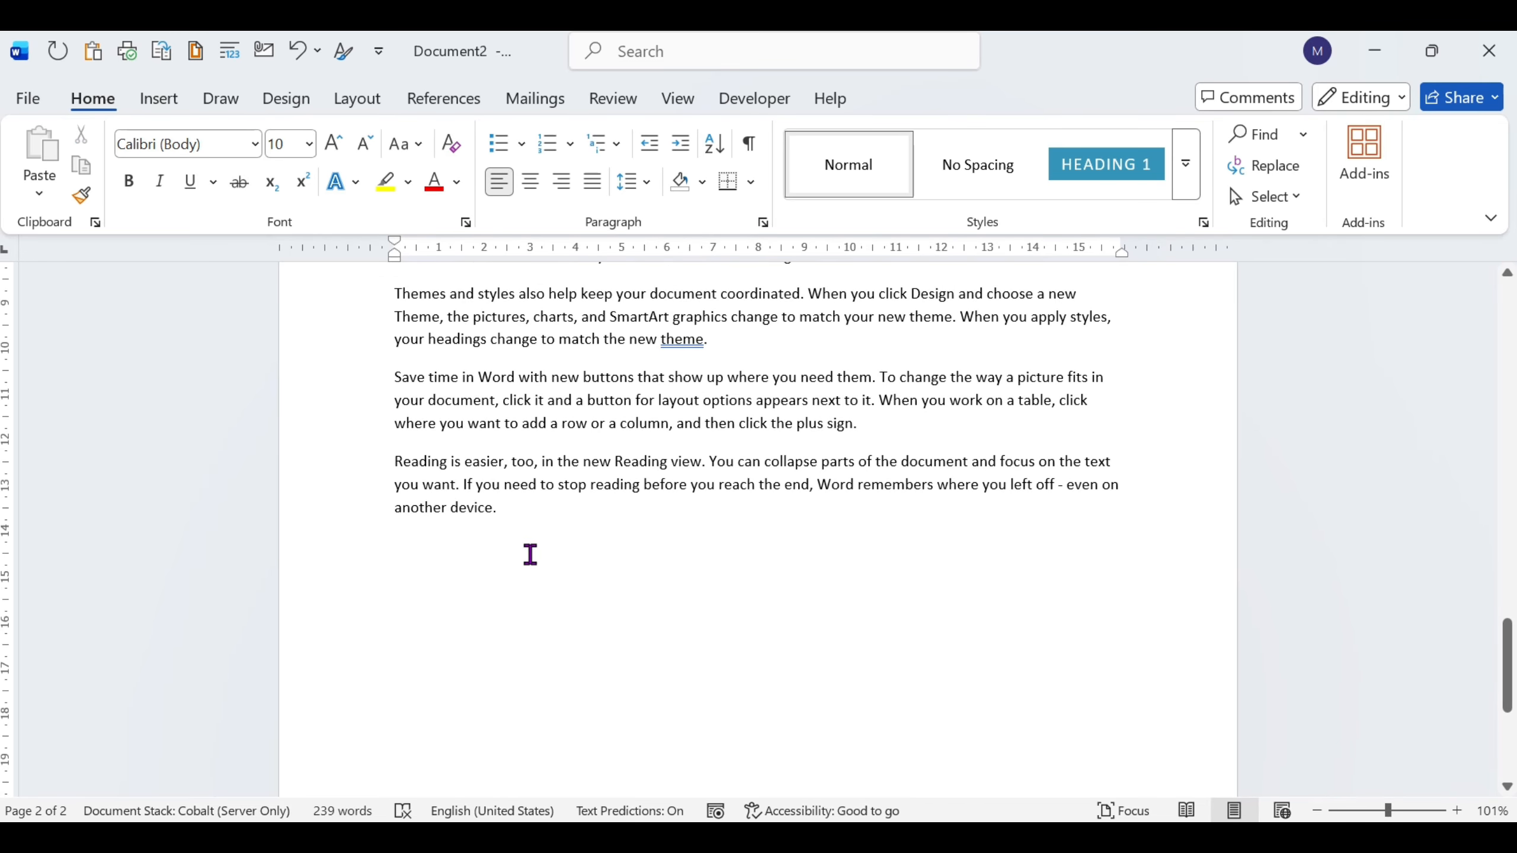
left_click(522, 522)
type("A2")
left_click_drag(507, 504, 515, 508)
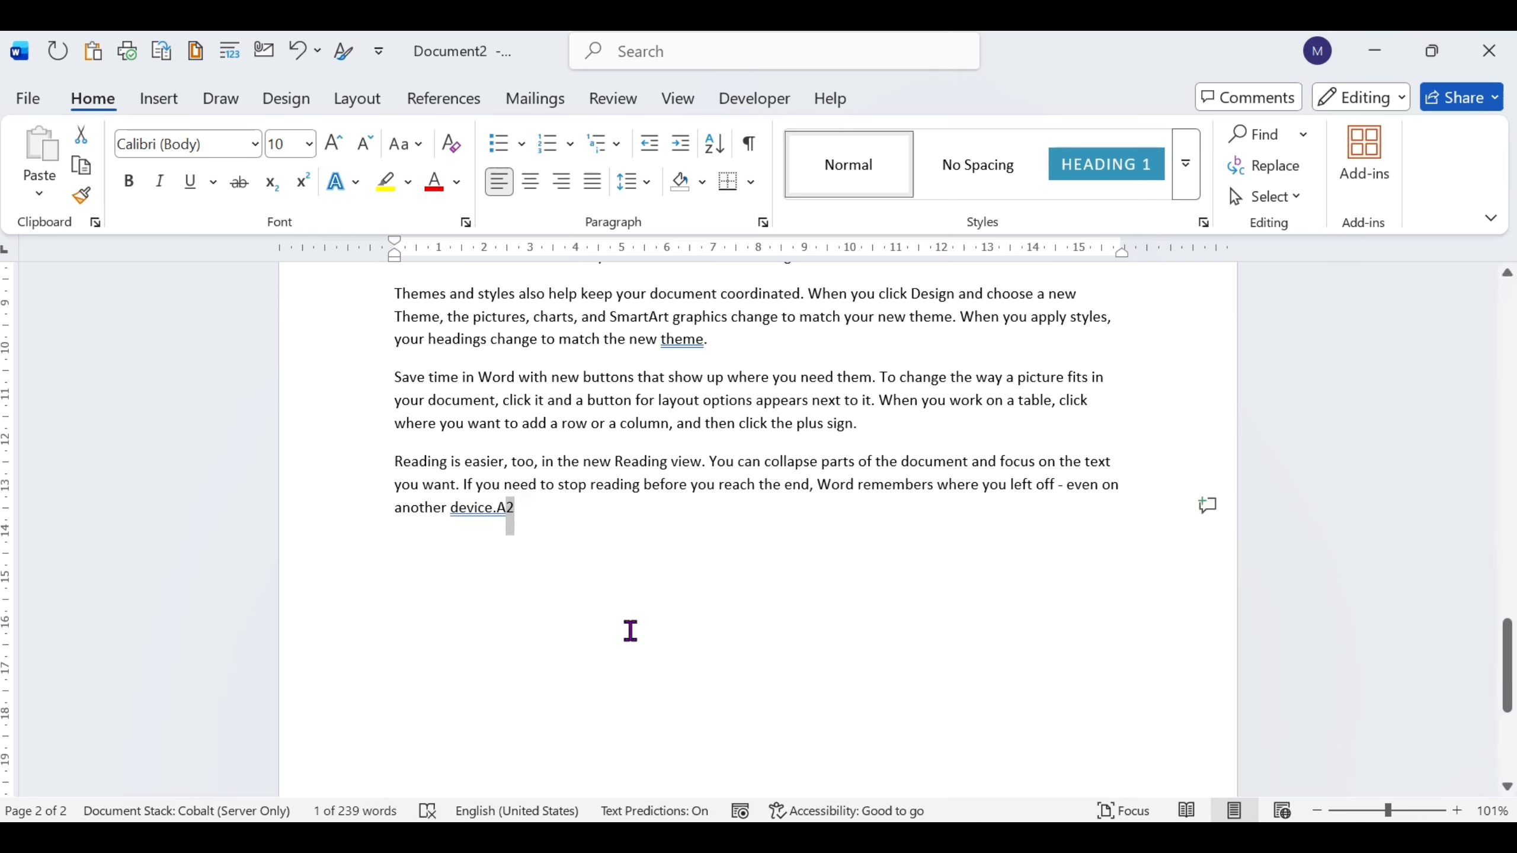
left_click(303, 183)
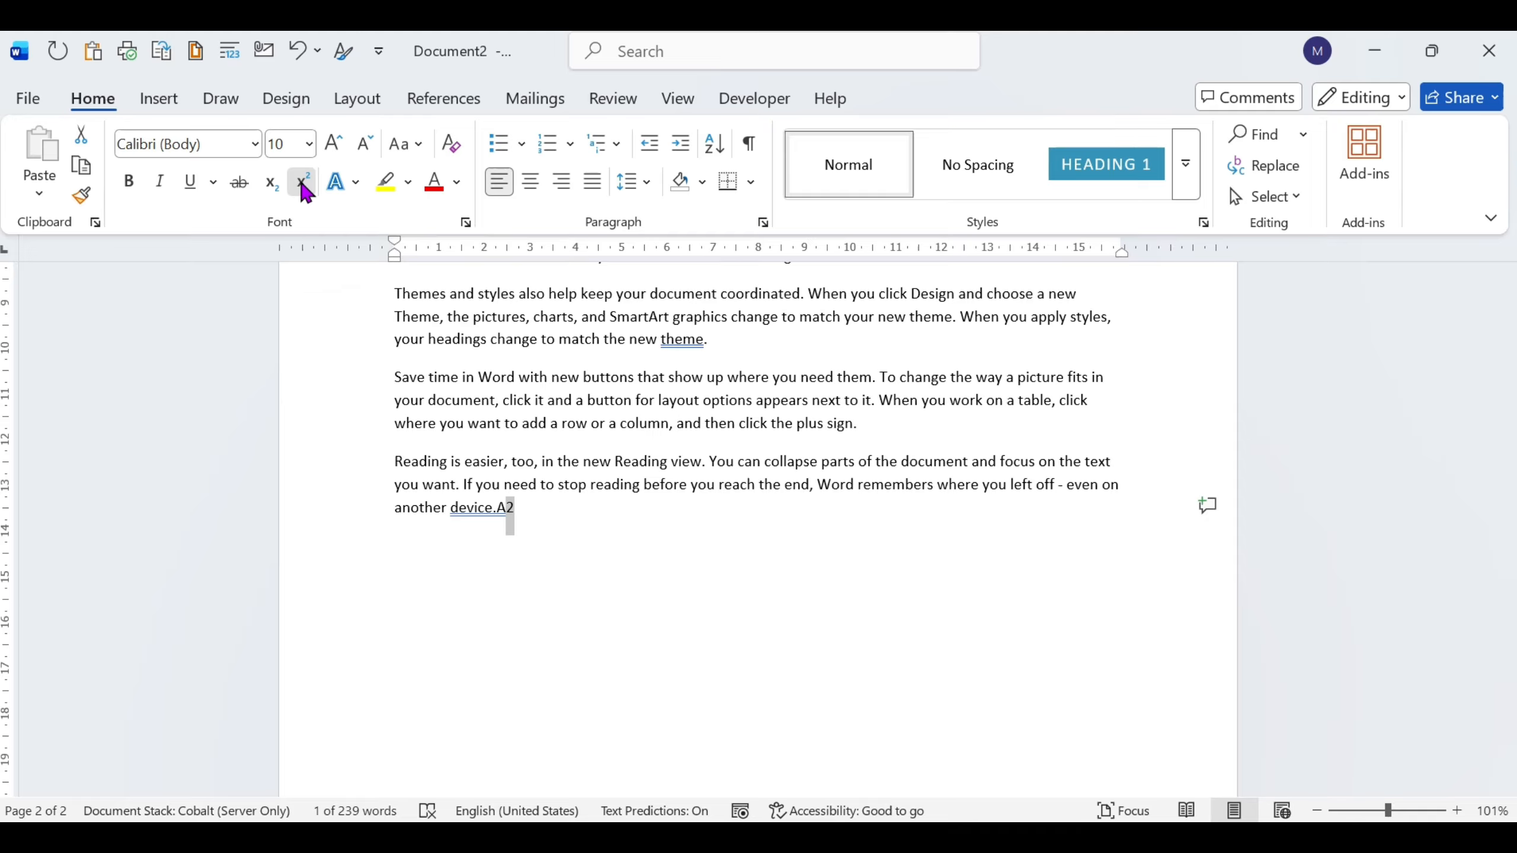
left_click(528, 541)
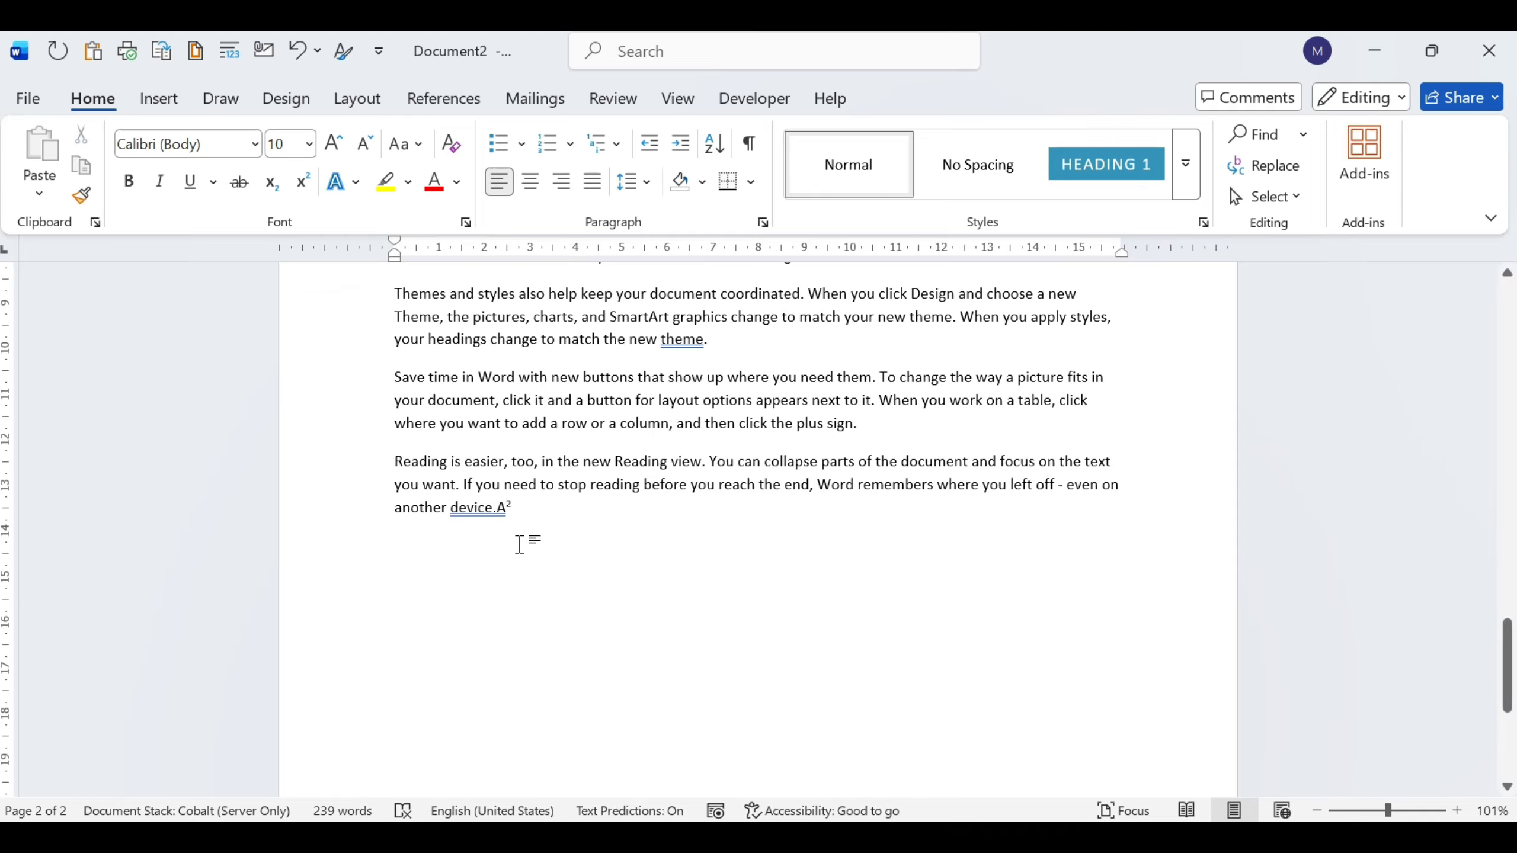
left_click(498, 509)
key("Return")
Step: Add "X2" in normal text on a new line below A², and make its 2 a subscript
left_click(434, 554)
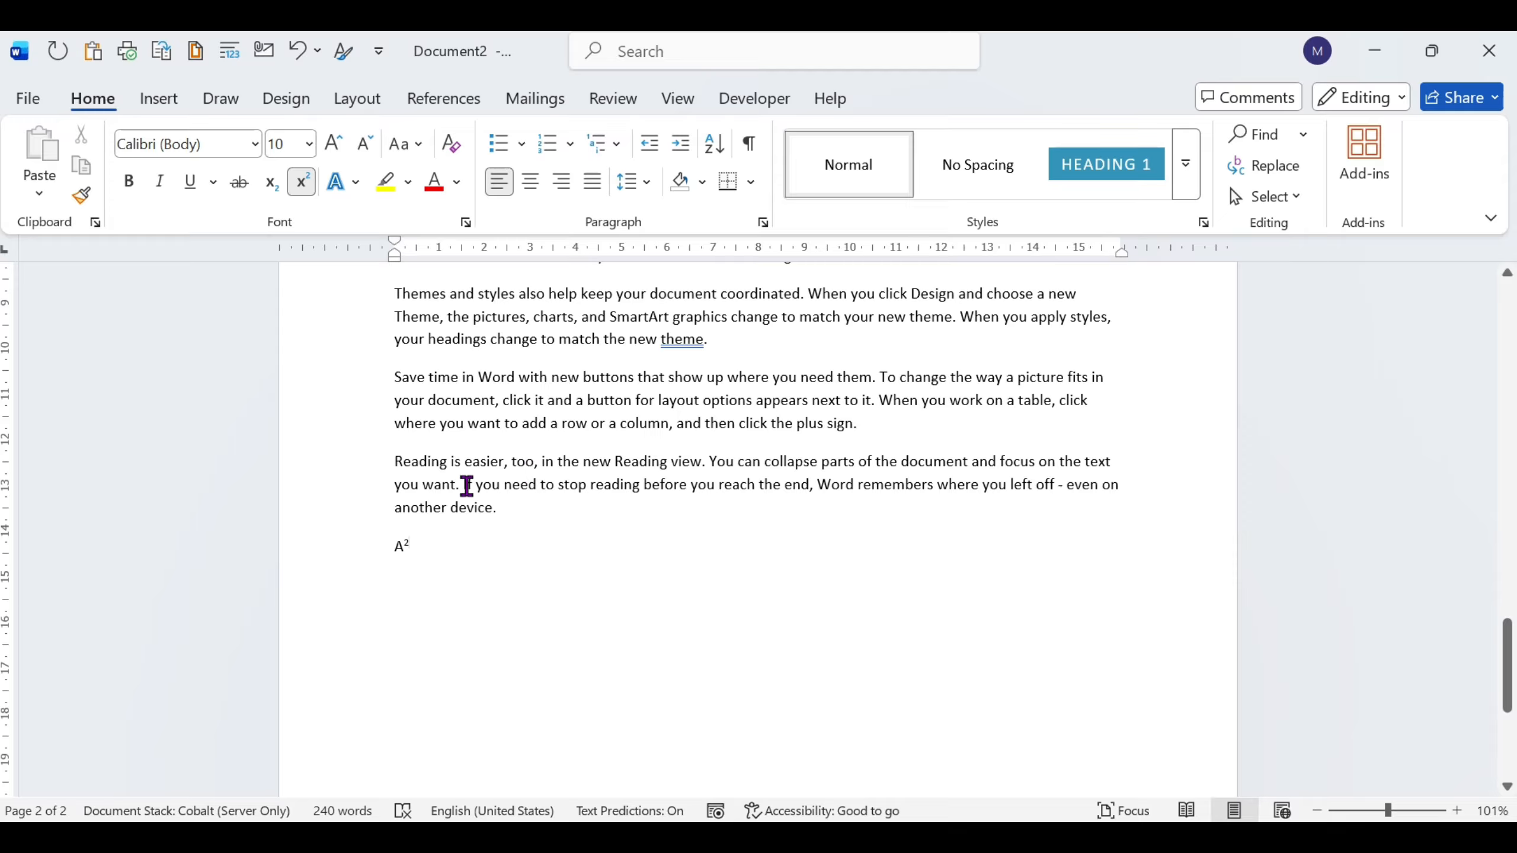
key("Return")
left_click(302, 181)
type("X")
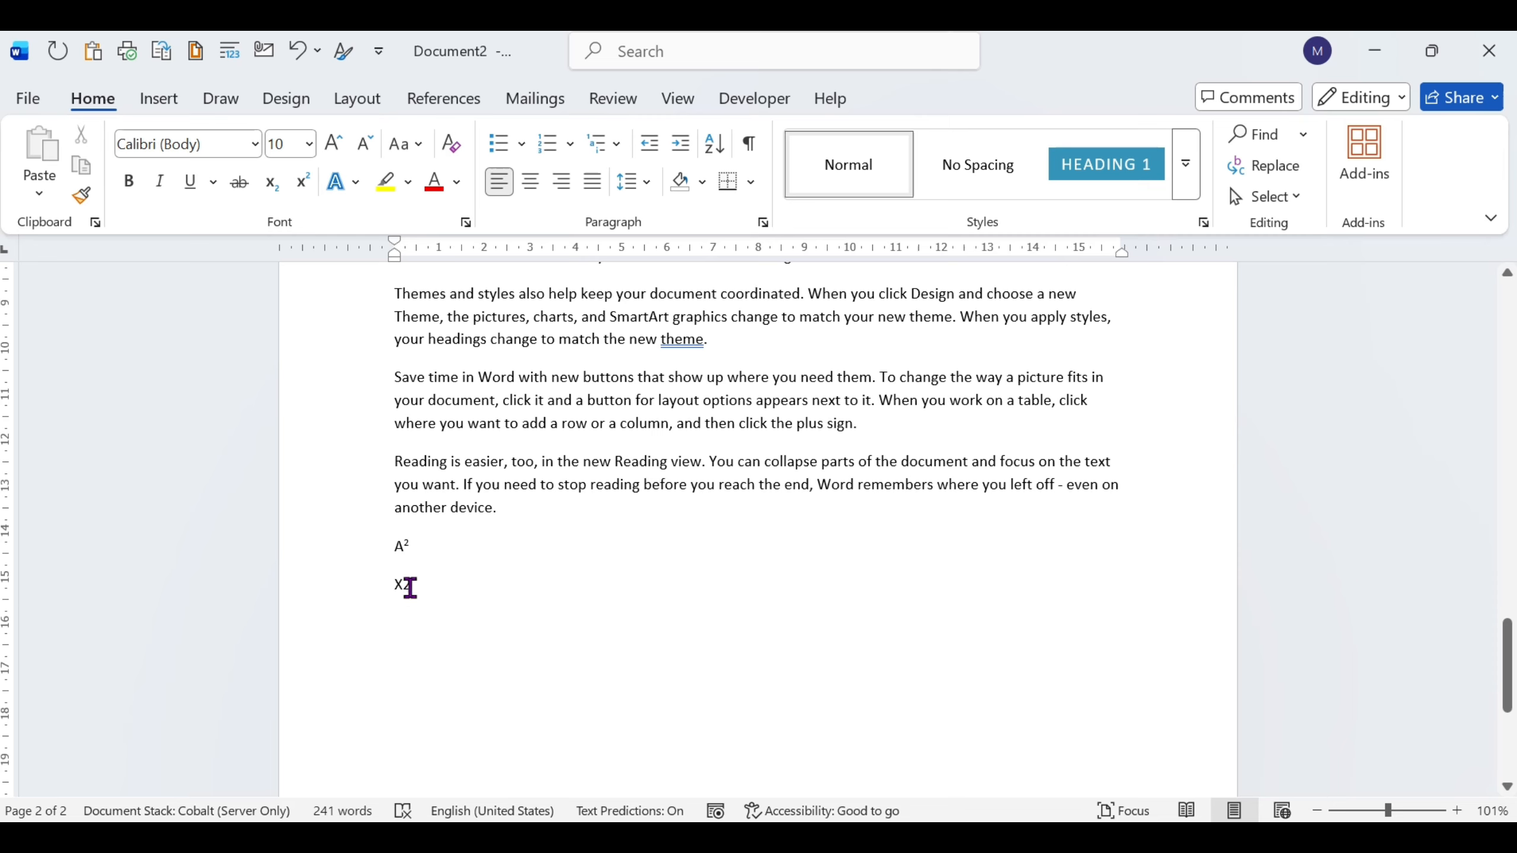
left_click_drag(410, 587, 402, 583)
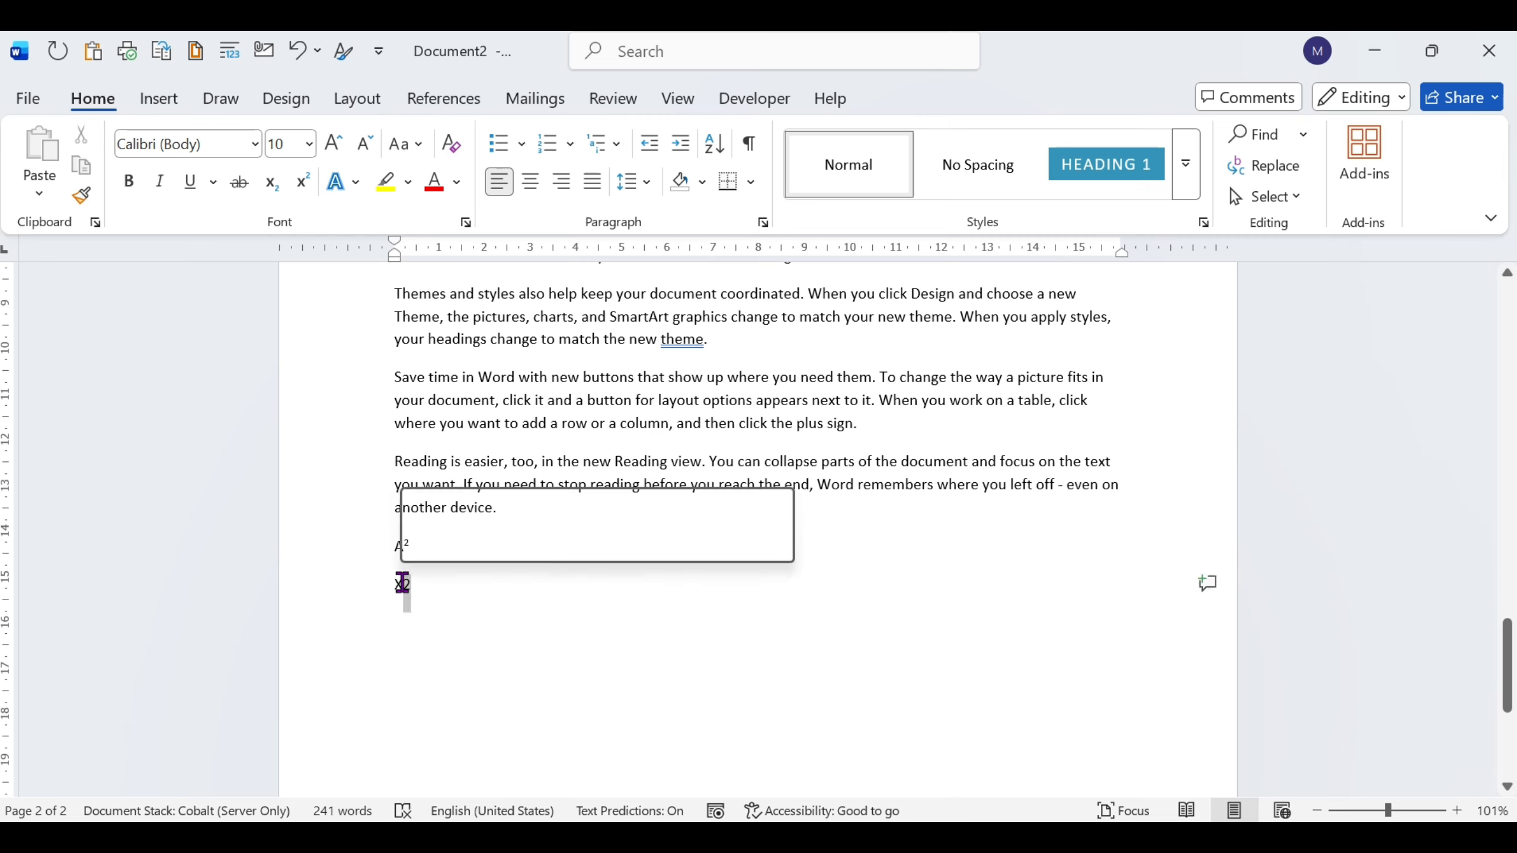
left_click(271, 182)
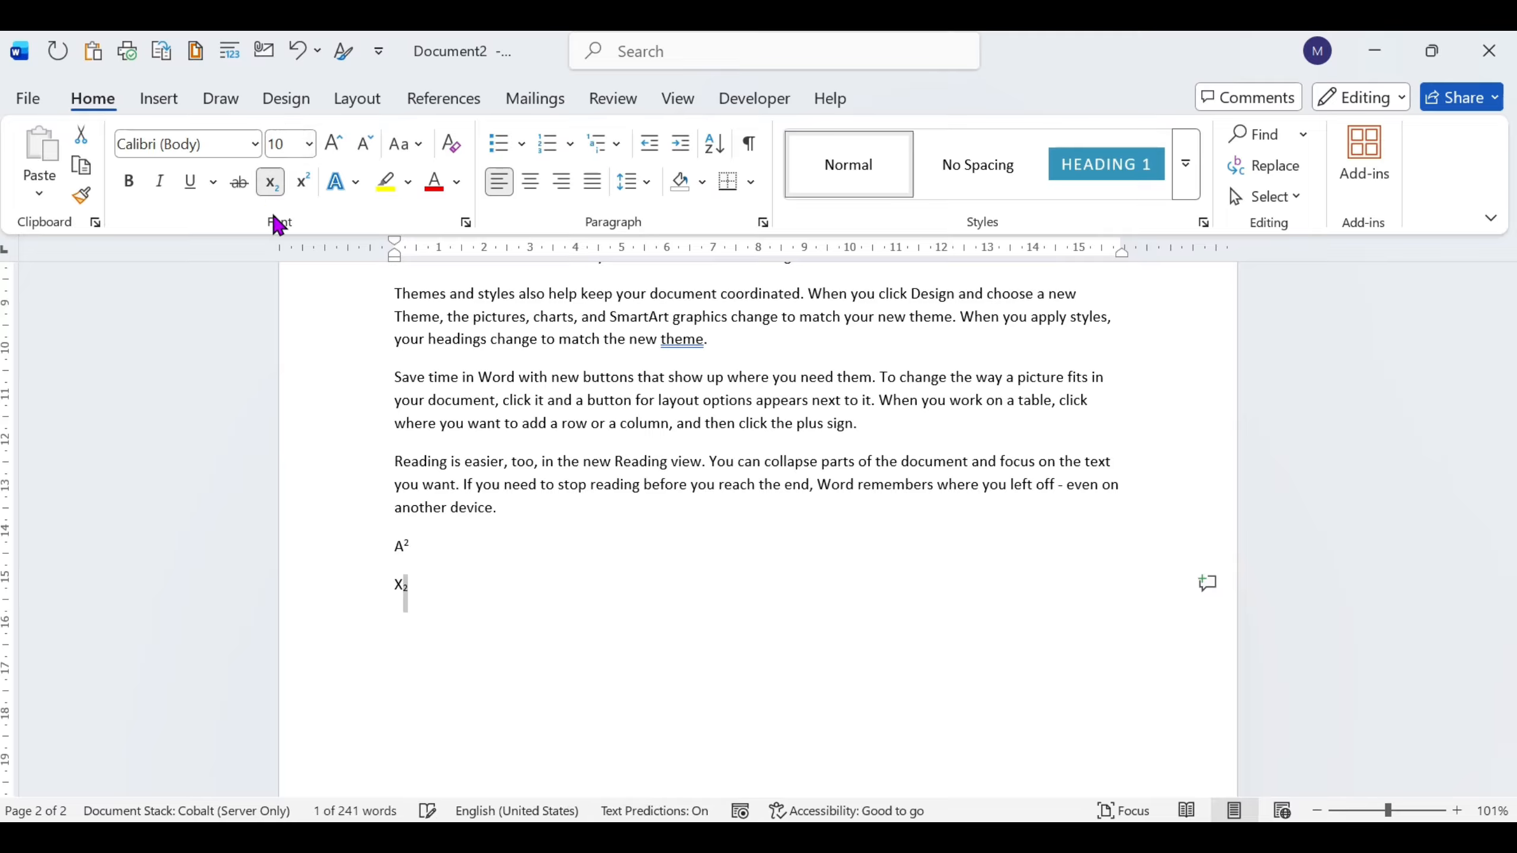
left_click(409, 589)
Step: Increase the font size of the first line of the "Themes and styles" paragraph stepwise to 20
scroll(568, 543, "up", 4)
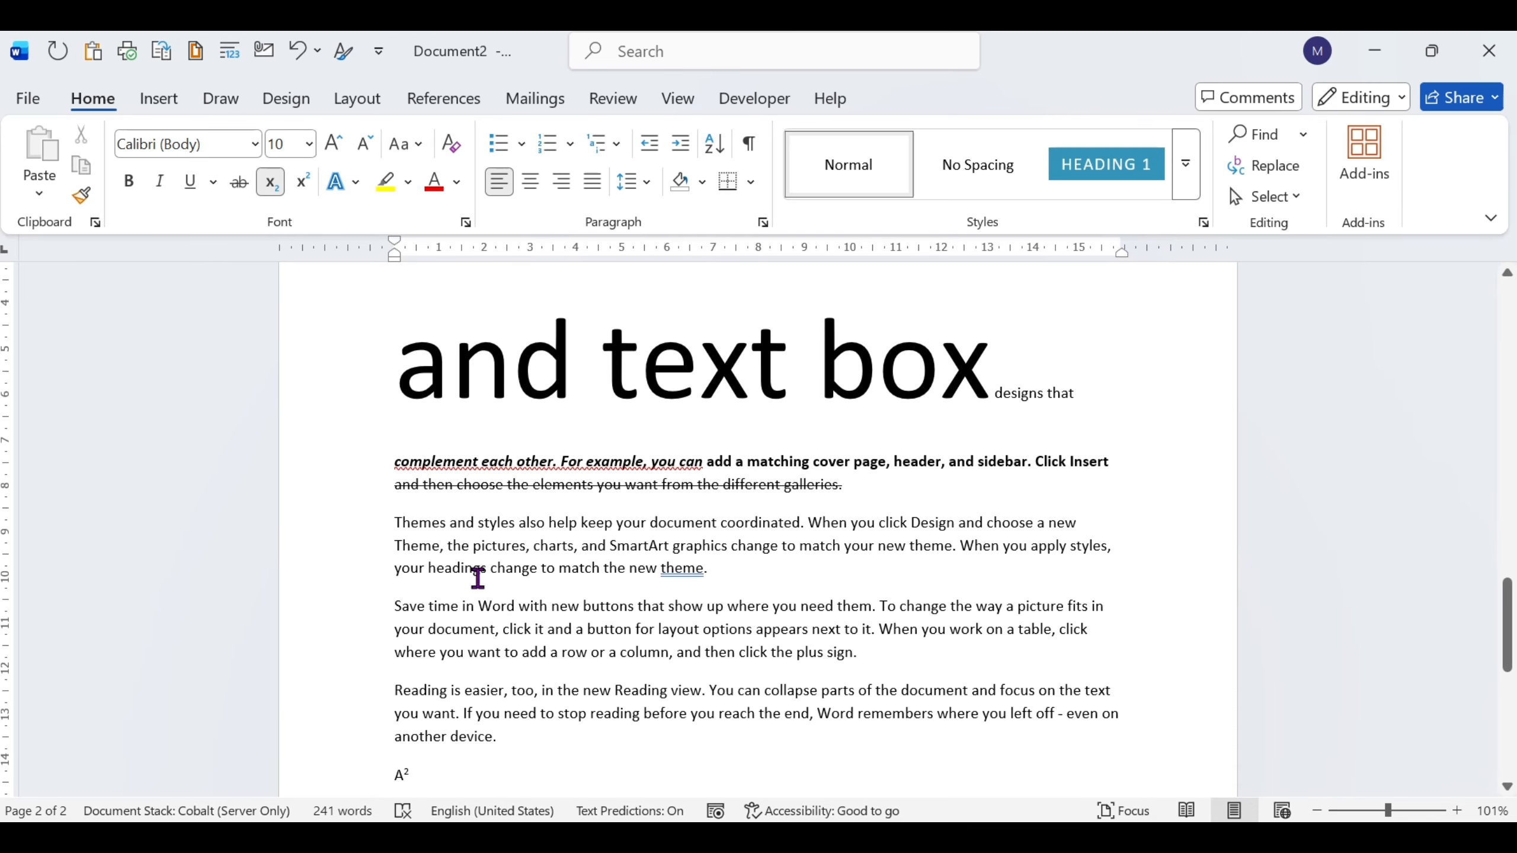
left_click(297, 531)
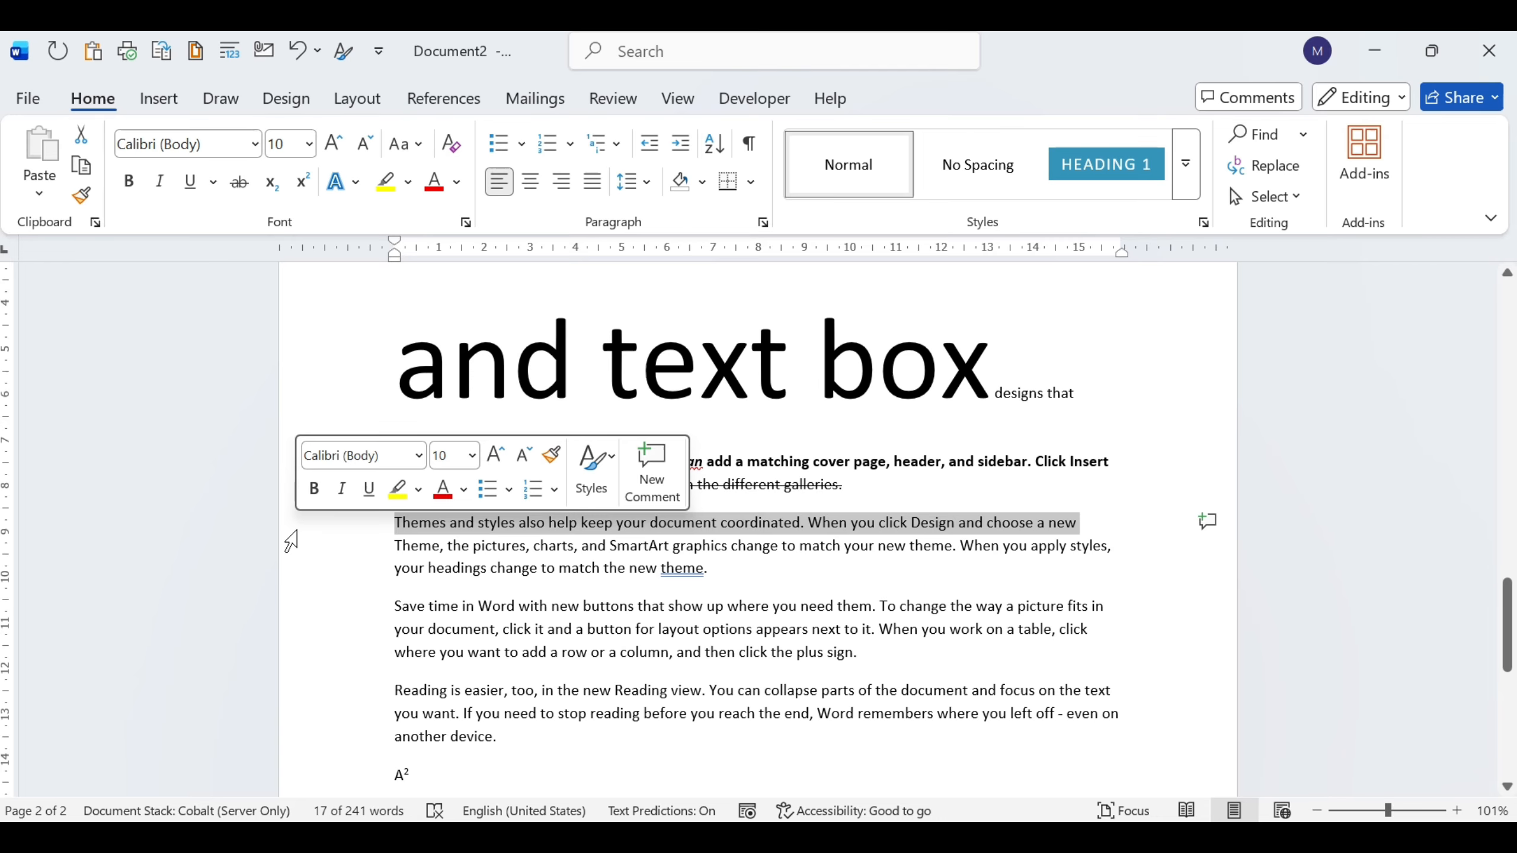
left_click(332, 148)
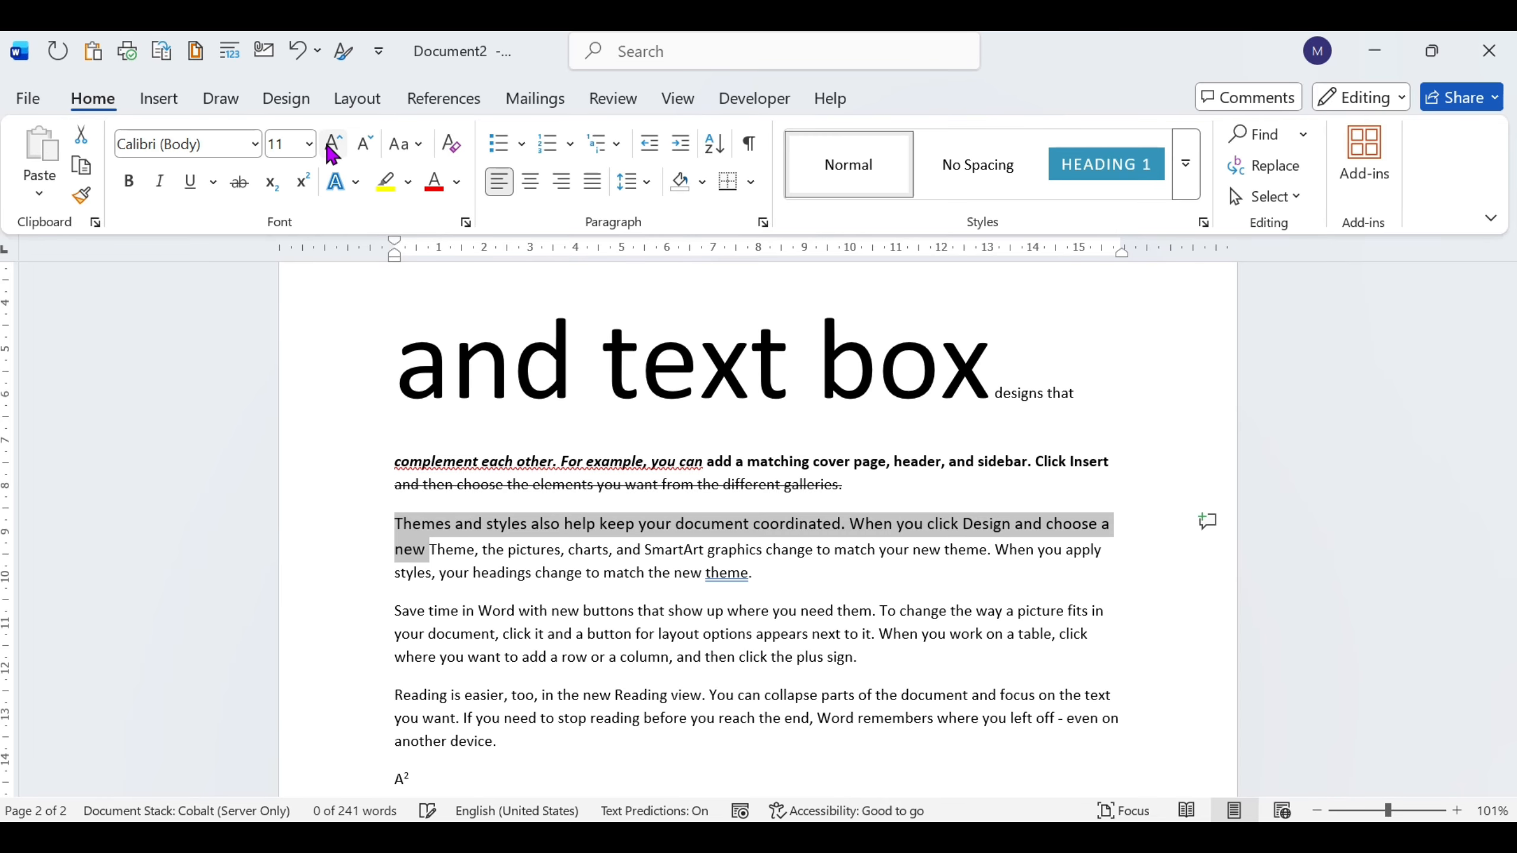
left_click(332, 148)
left_click(332, 148)
left_click(331, 148)
left_click(332, 150)
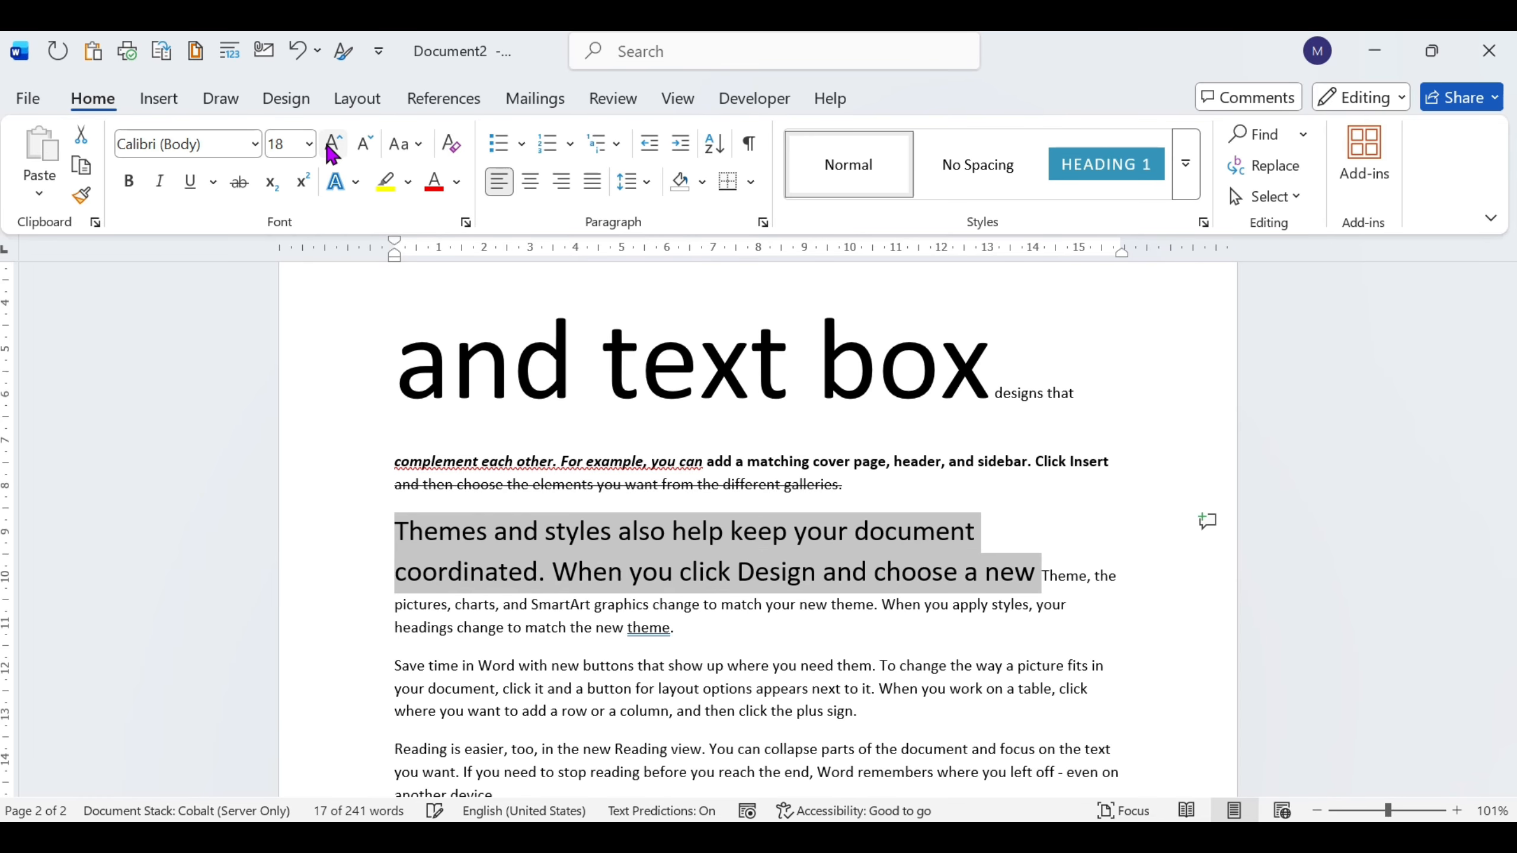
left_click(333, 150)
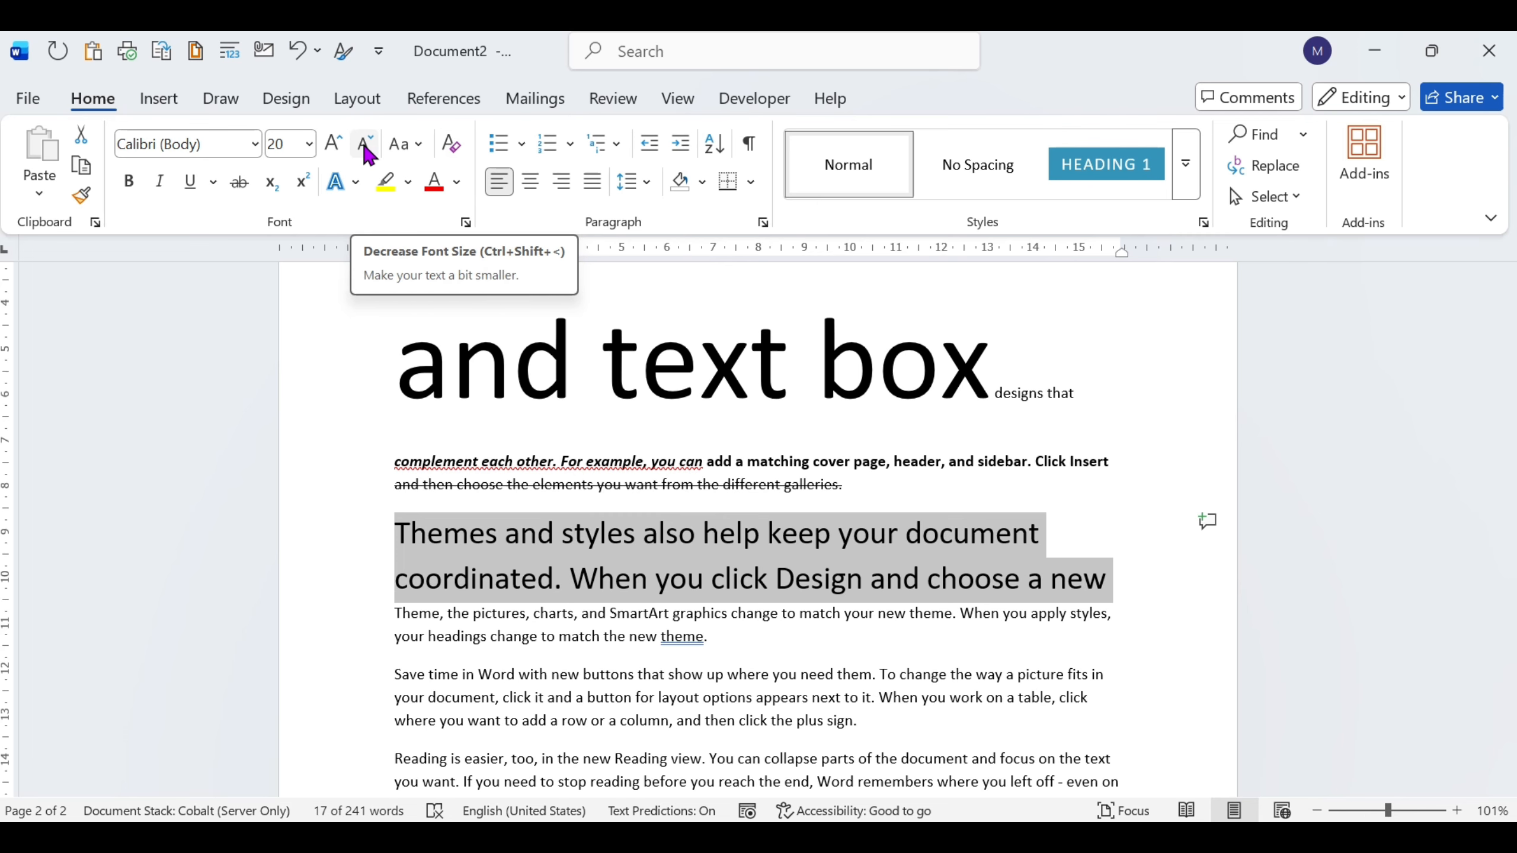
Step: Decrease the font size of the enlarged "Themes and styles" text stepwise to 10
left_click(366, 147)
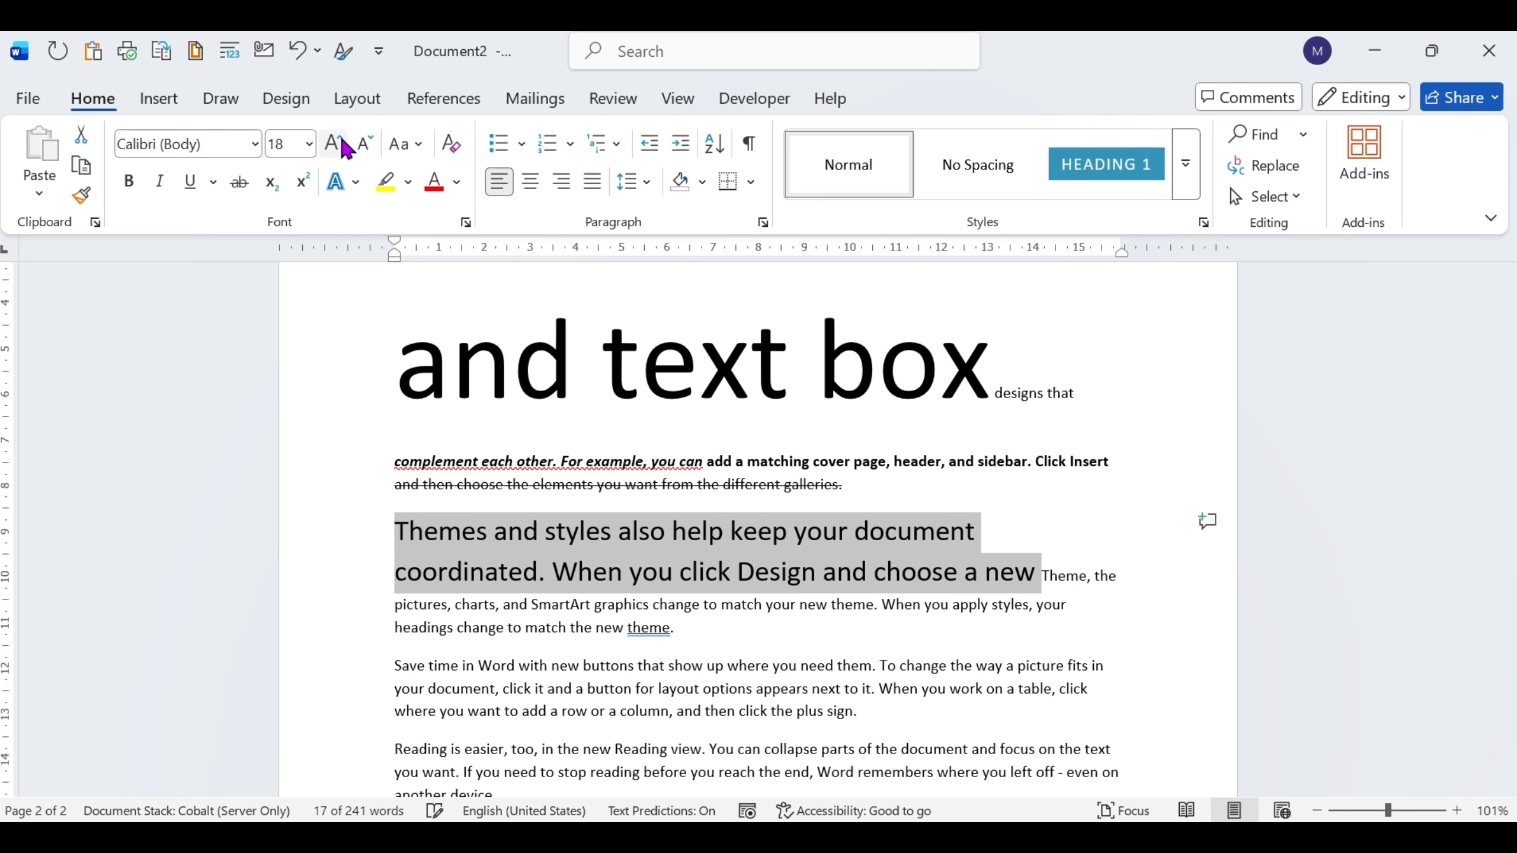
left_click(367, 150)
left_click(367, 150)
left_click(367, 149)
left_click(368, 151)
left_click(368, 152)
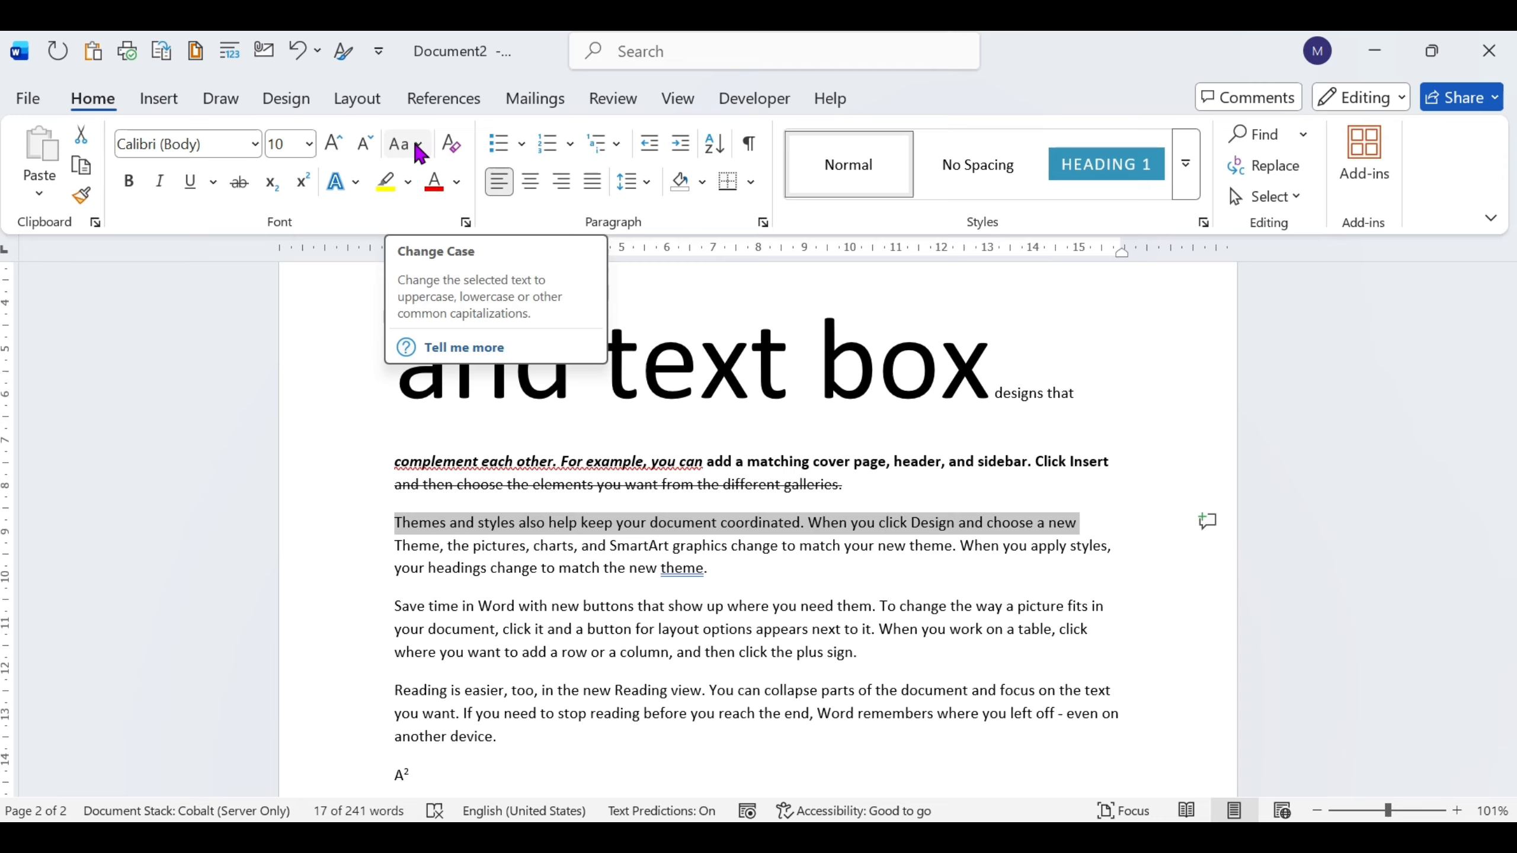
left_click(483, 570)
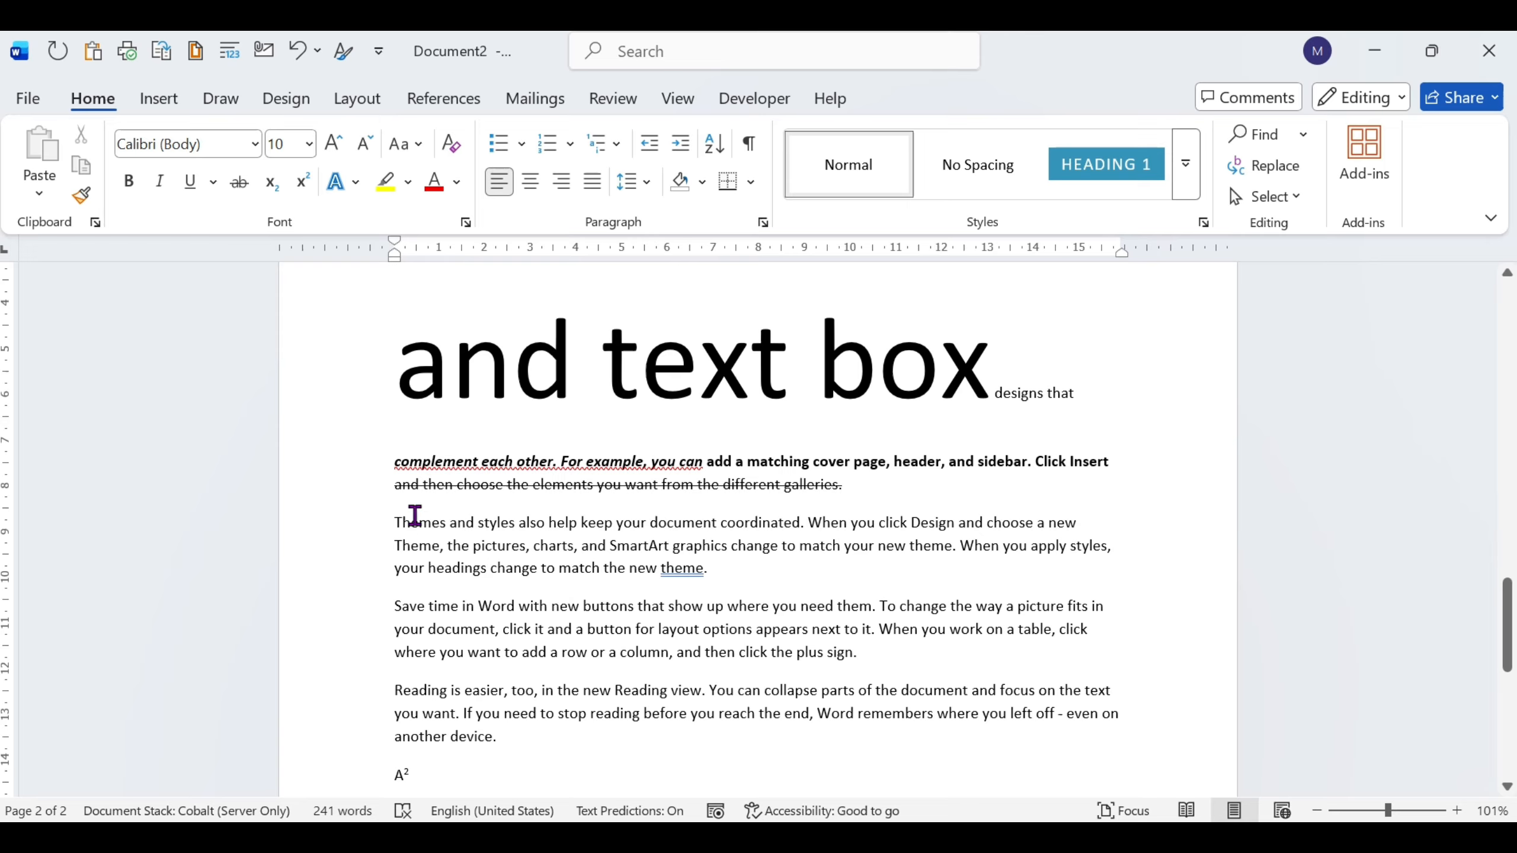
Step: Change the whole "Themes and styles" paragraph to lowercase
left_click_drag(389, 522, 724, 587)
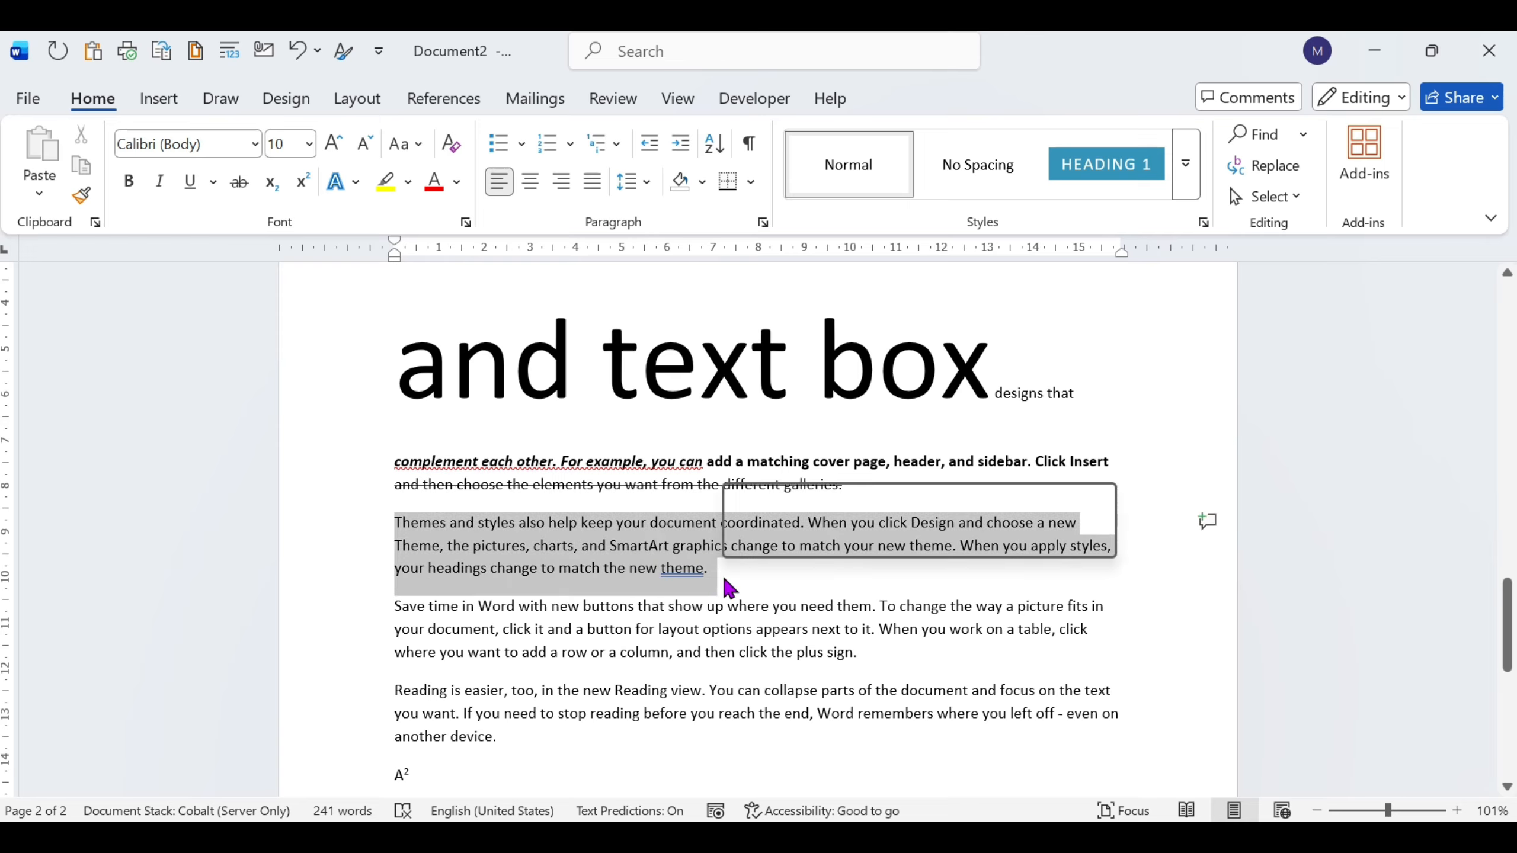
left_click(417, 144)
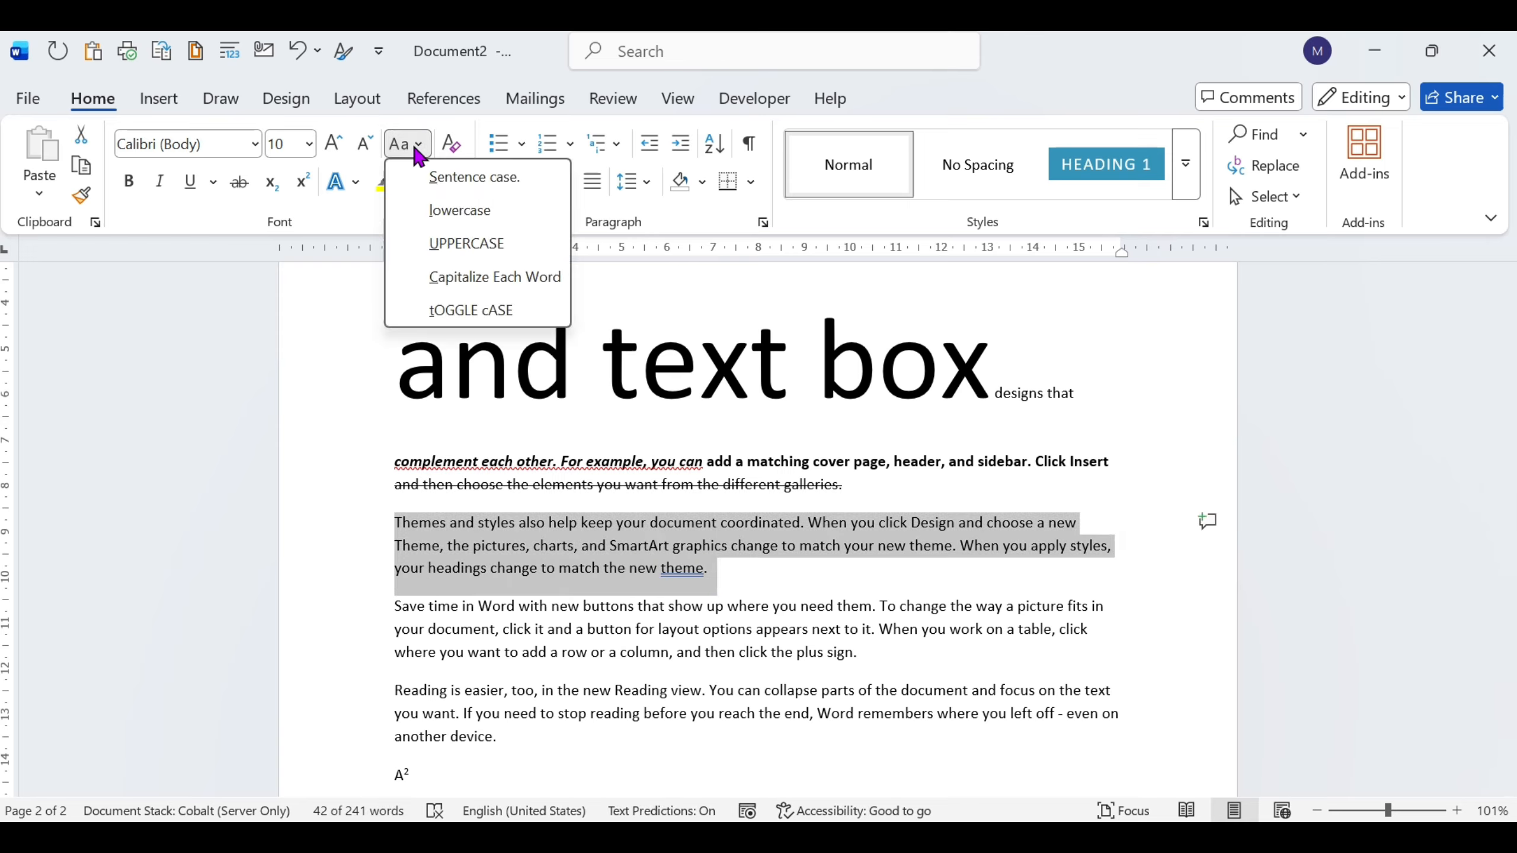
left_click(458, 212)
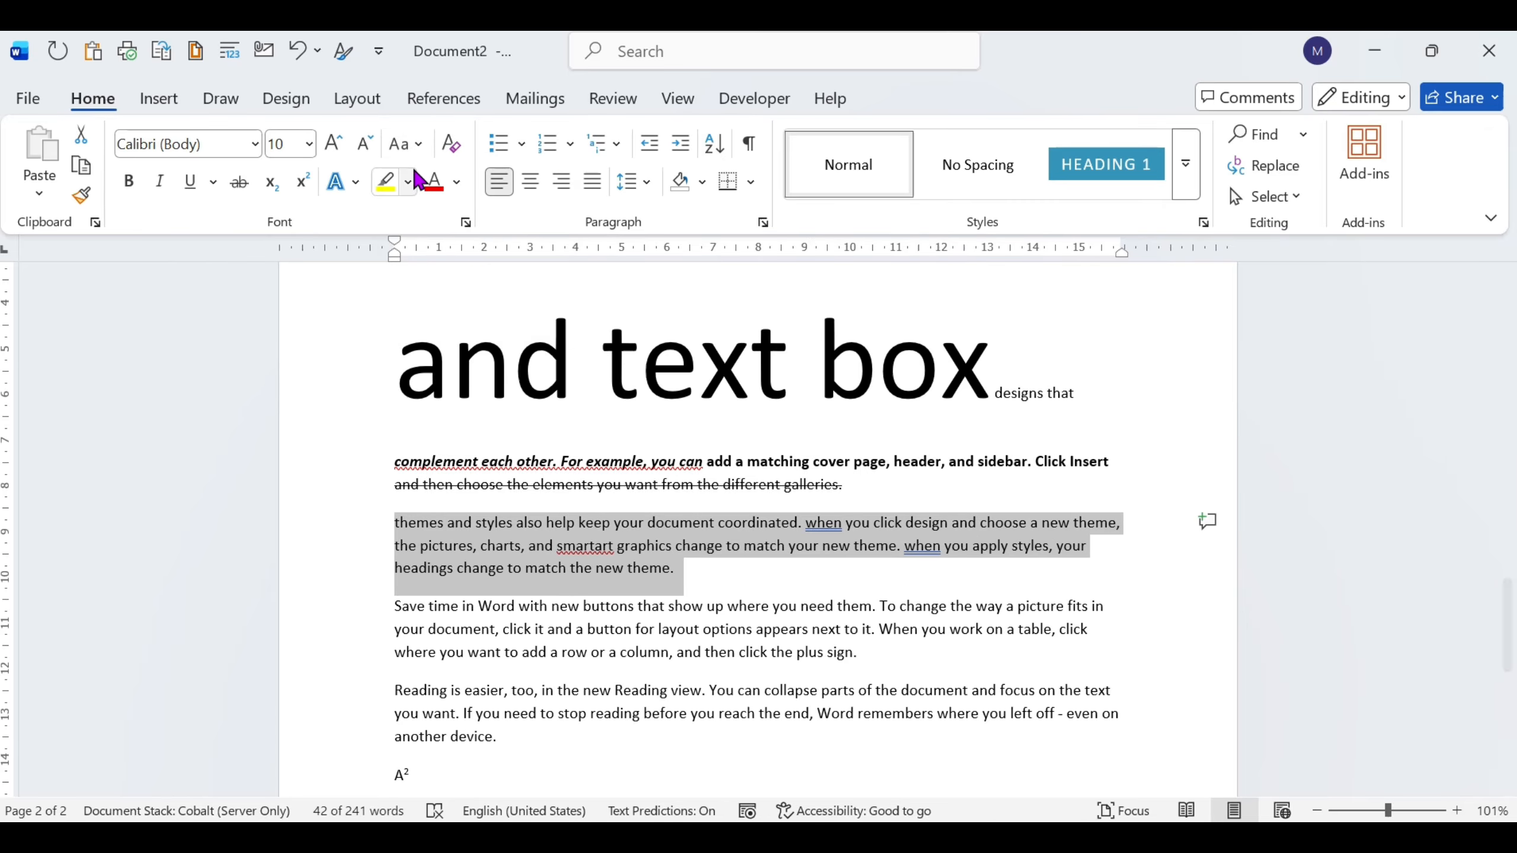
Step: Change the selected "themes and styles" paragraph to UPPERCASE
left_click(417, 145)
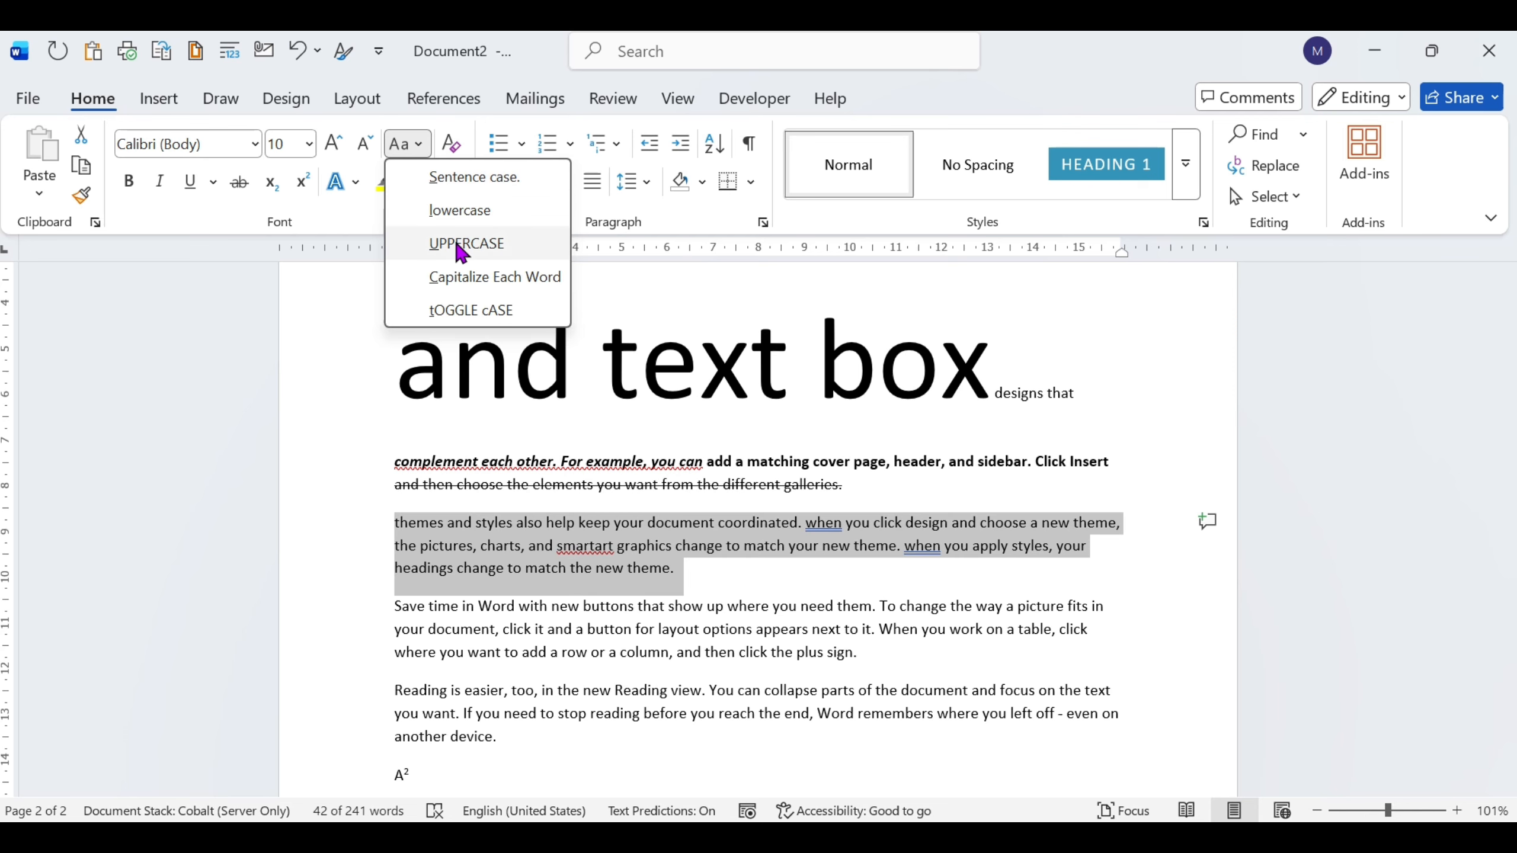
left_click(621, 72)
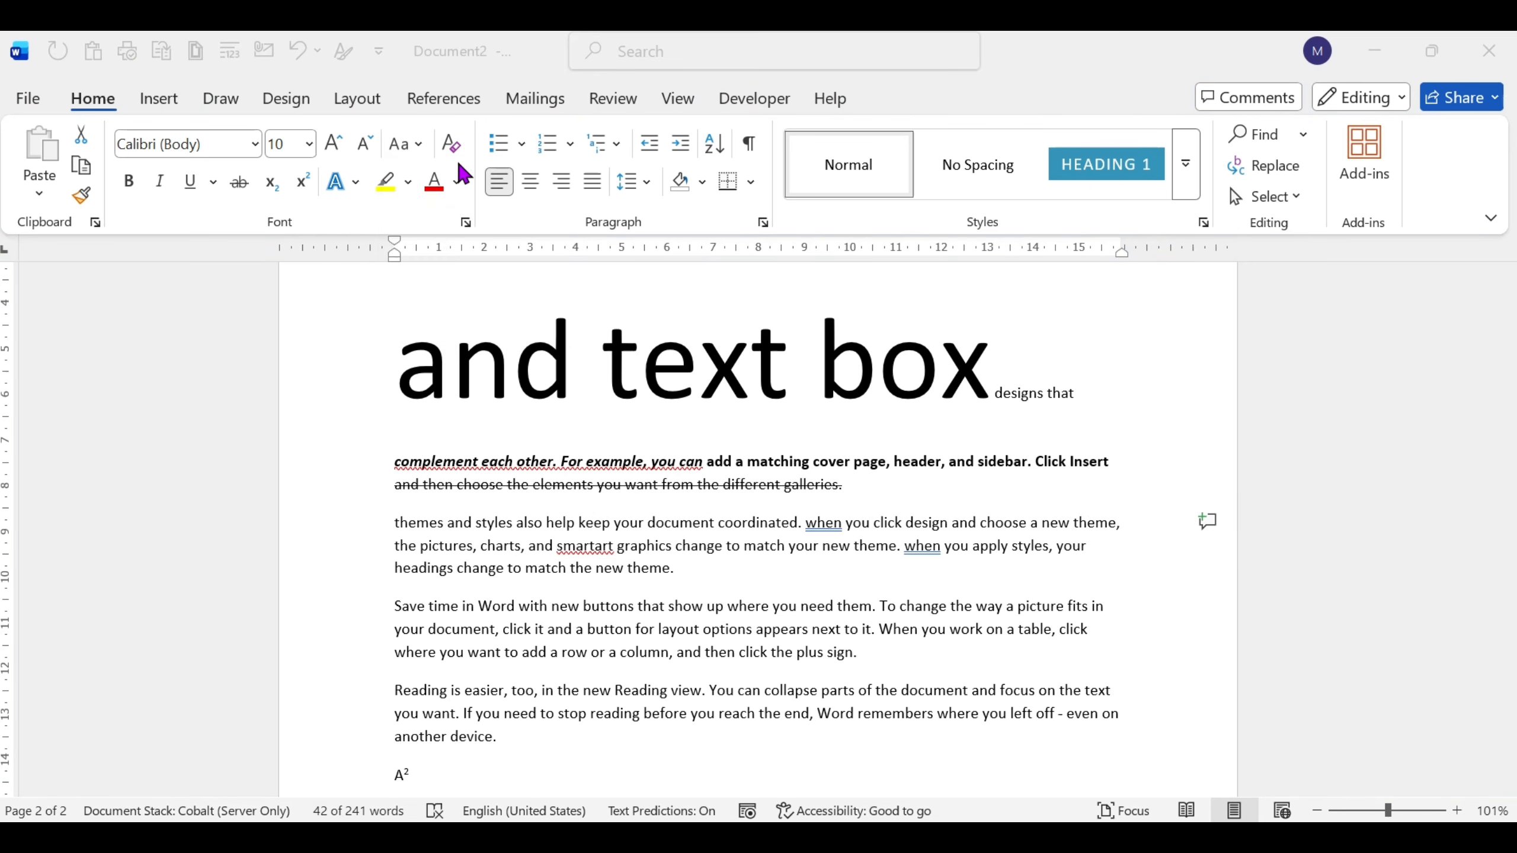
left_click(418, 145)
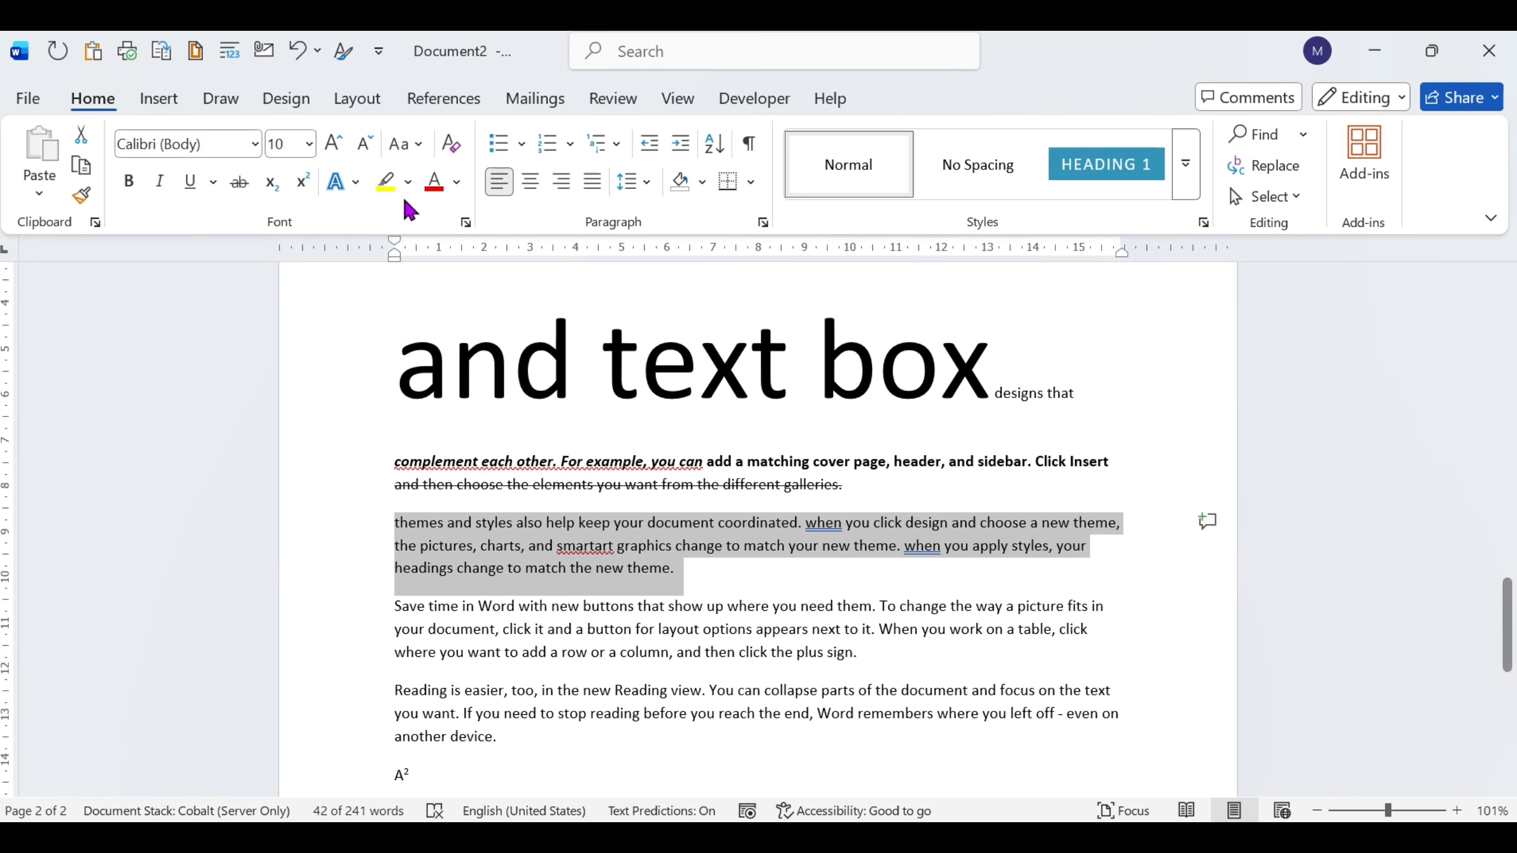
left_click(415, 145)
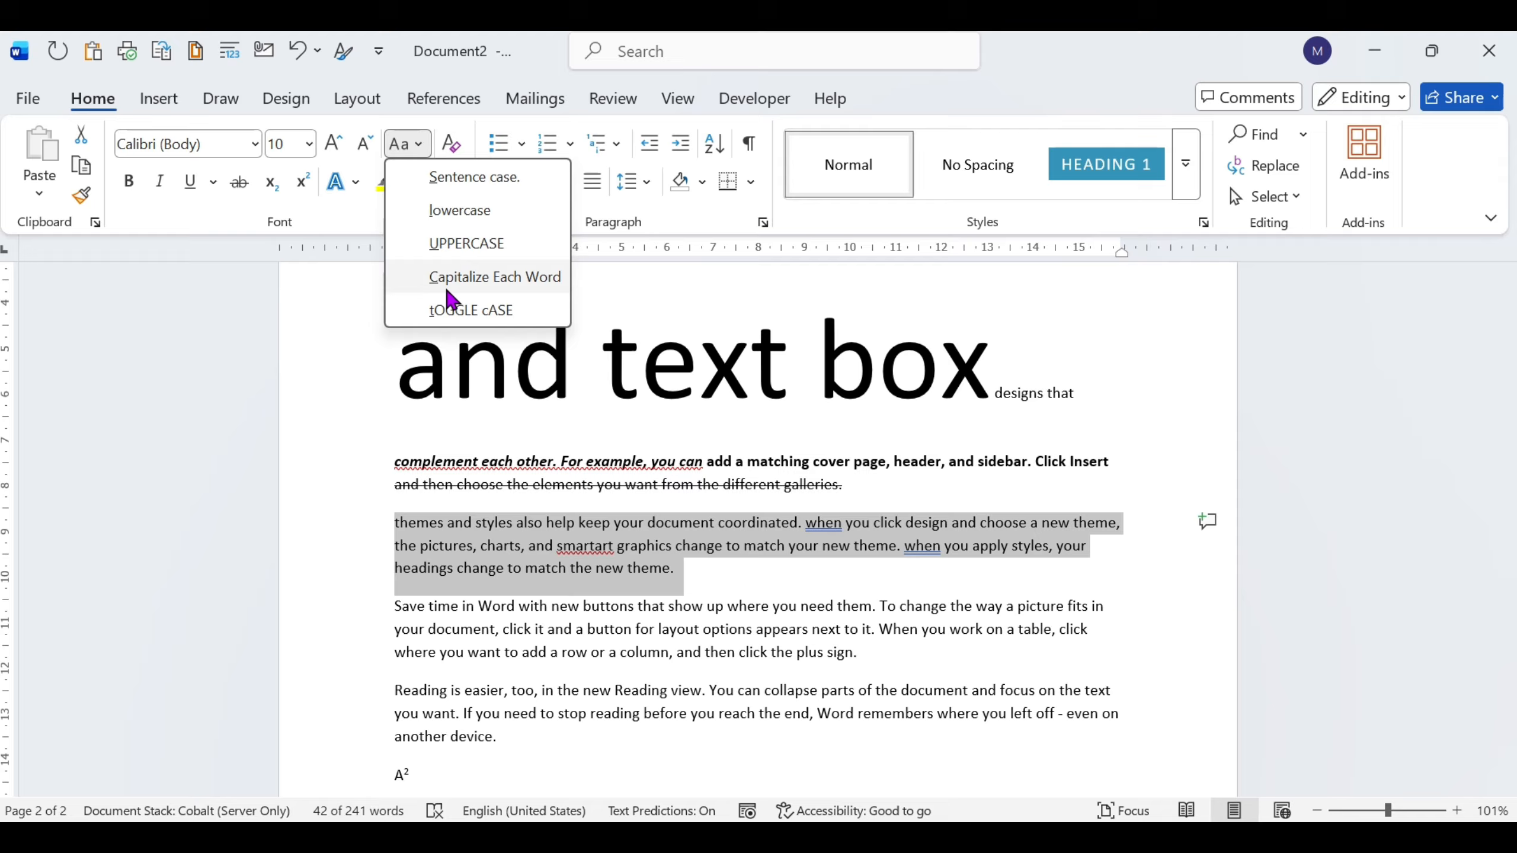
left_click(480, 246)
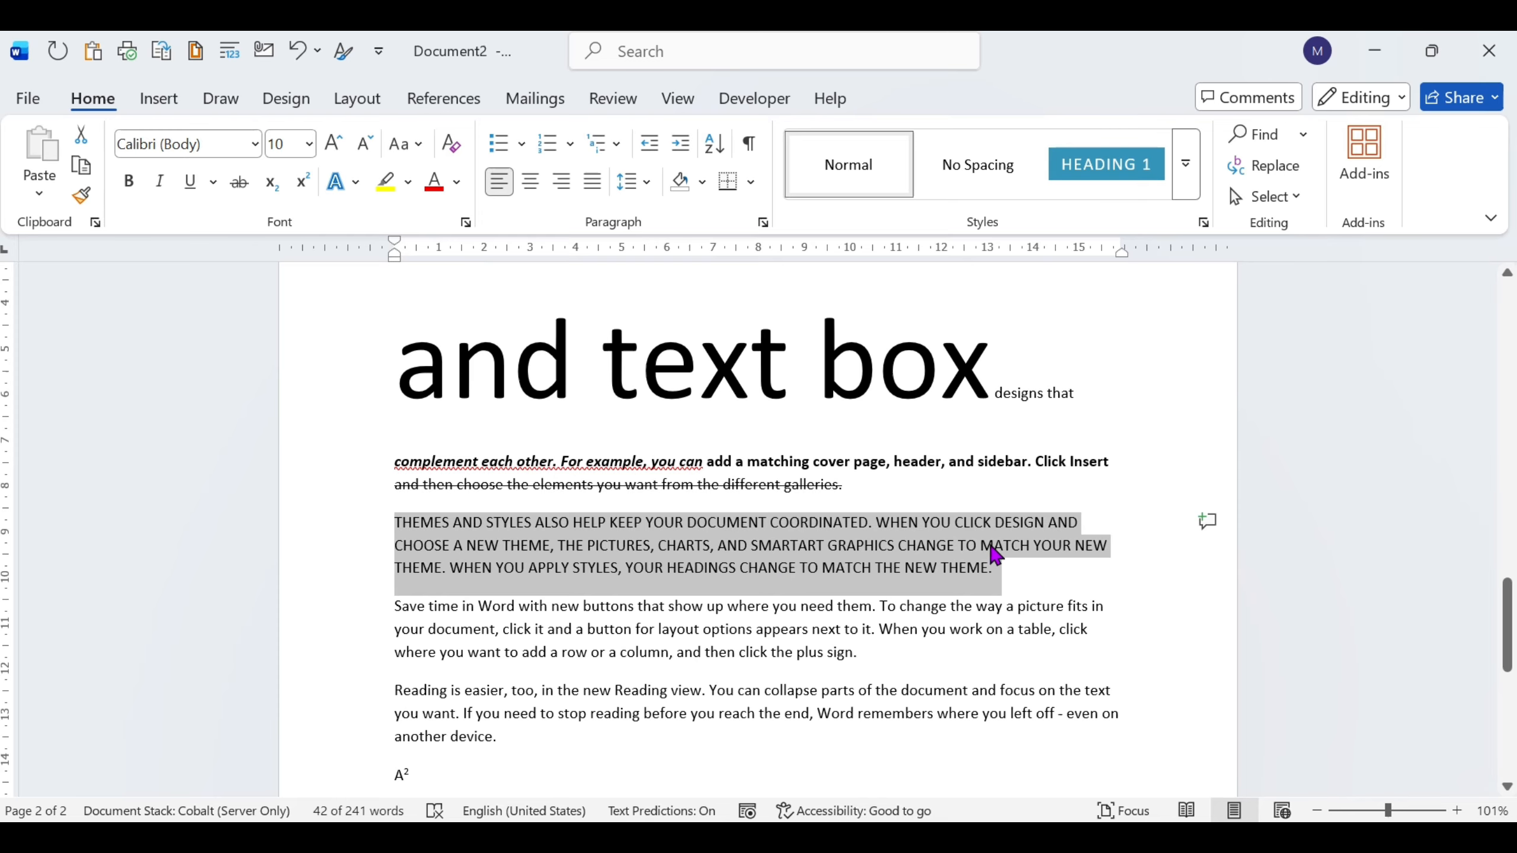
Step: Apply Capitalize Each Word to the selected "Themes and styles" paragraph, and invert its letters with tOGGLE cASE
left_click(415, 157)
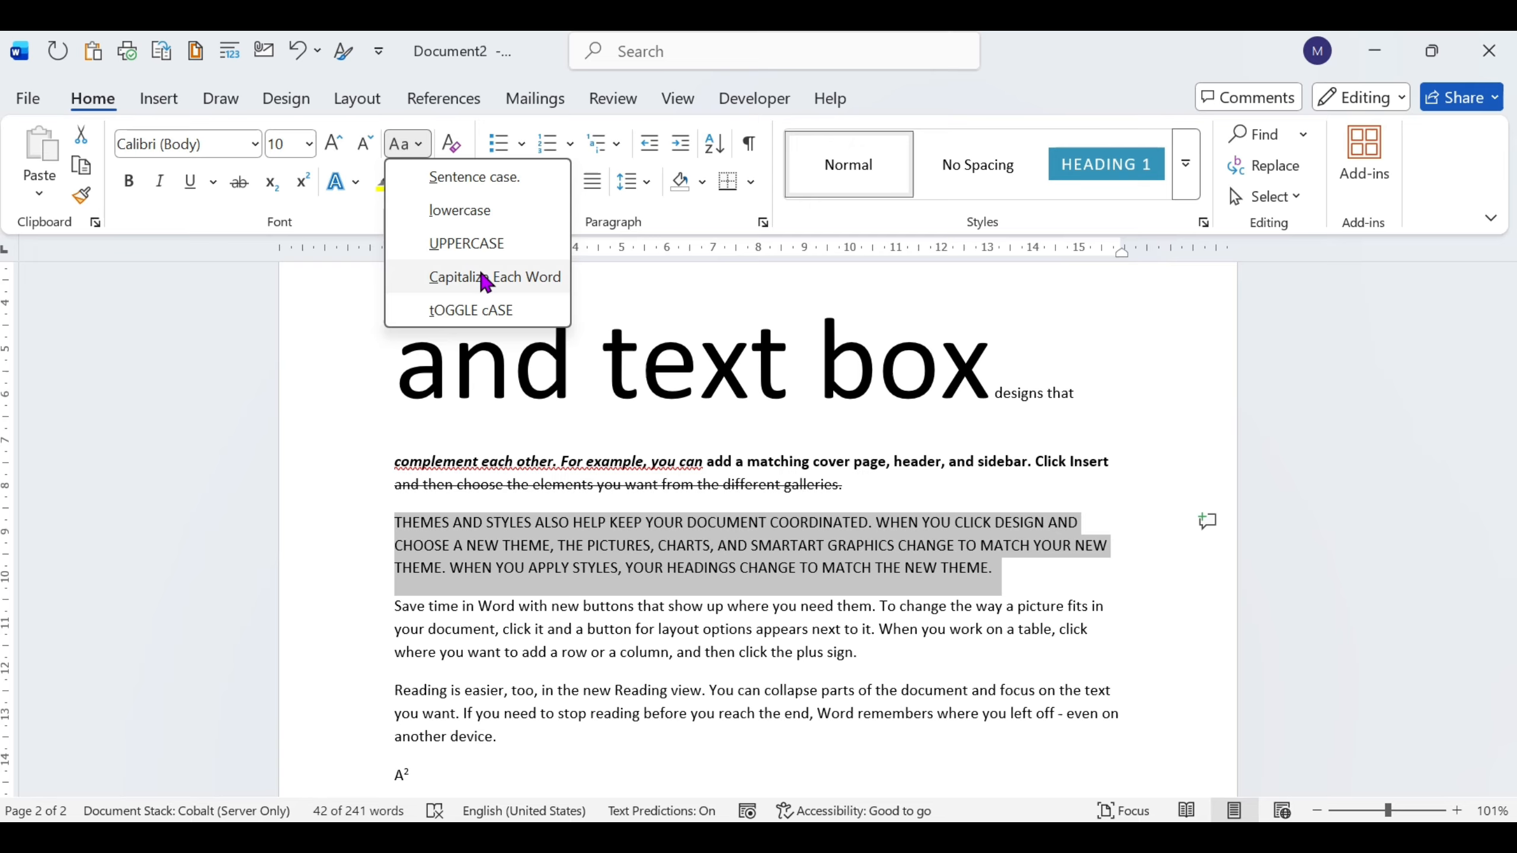
left_click(526, 286)
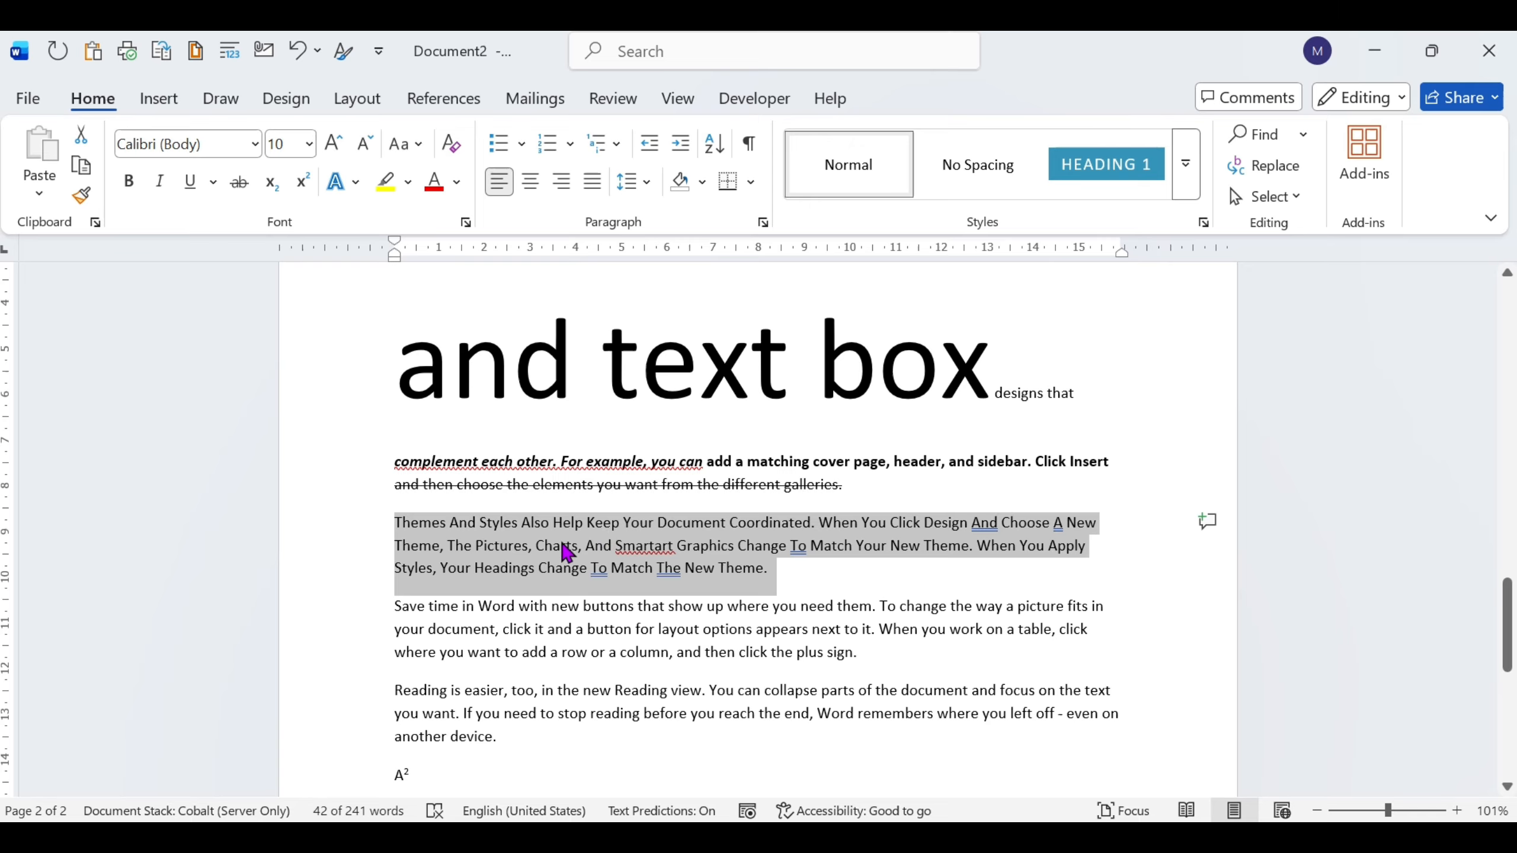
left_click(401, 144)
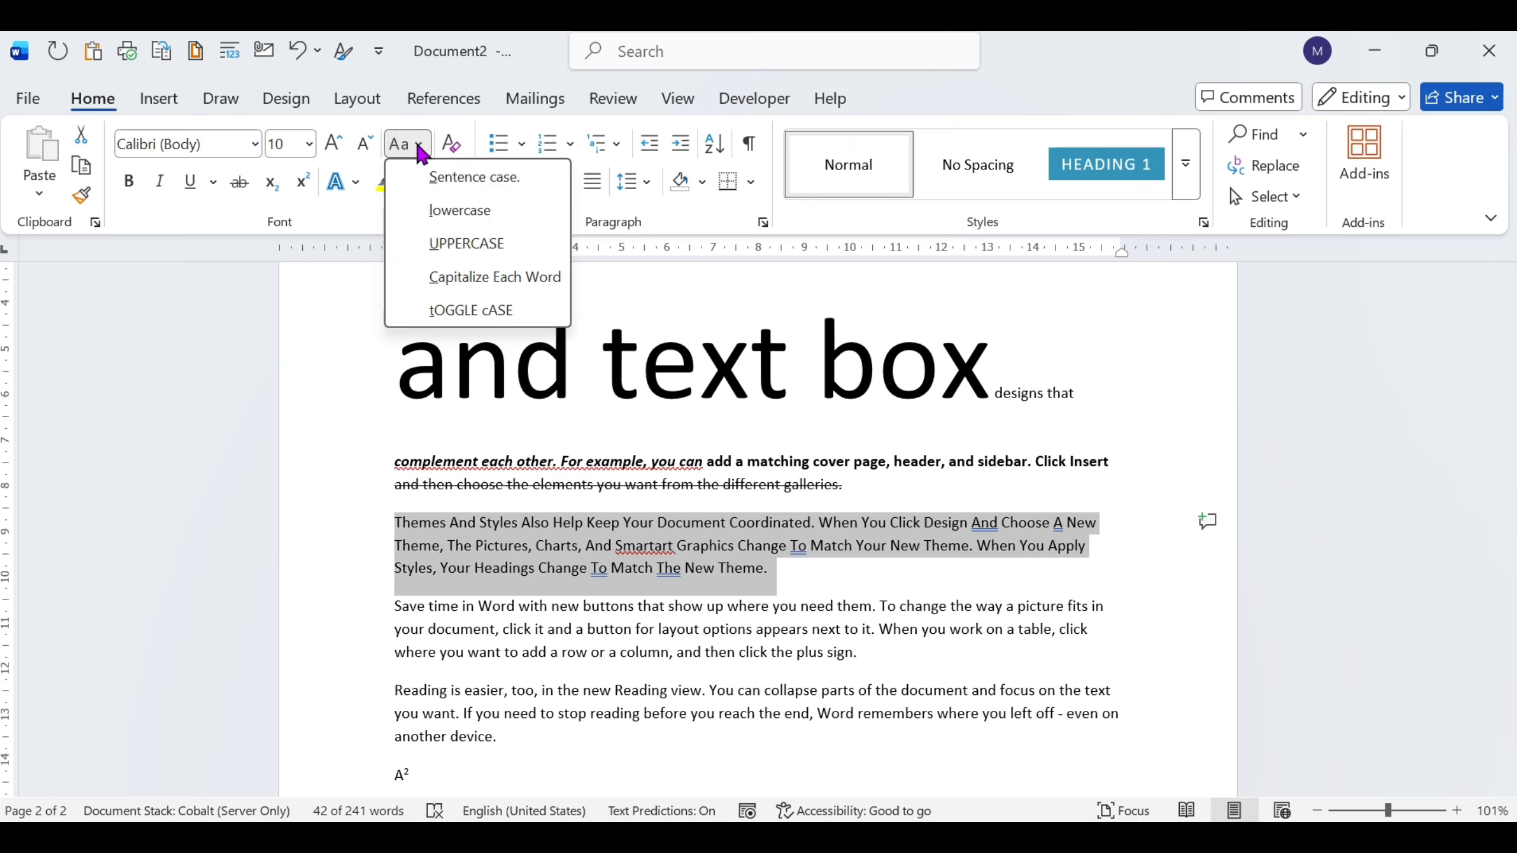
left_click(447, 310)
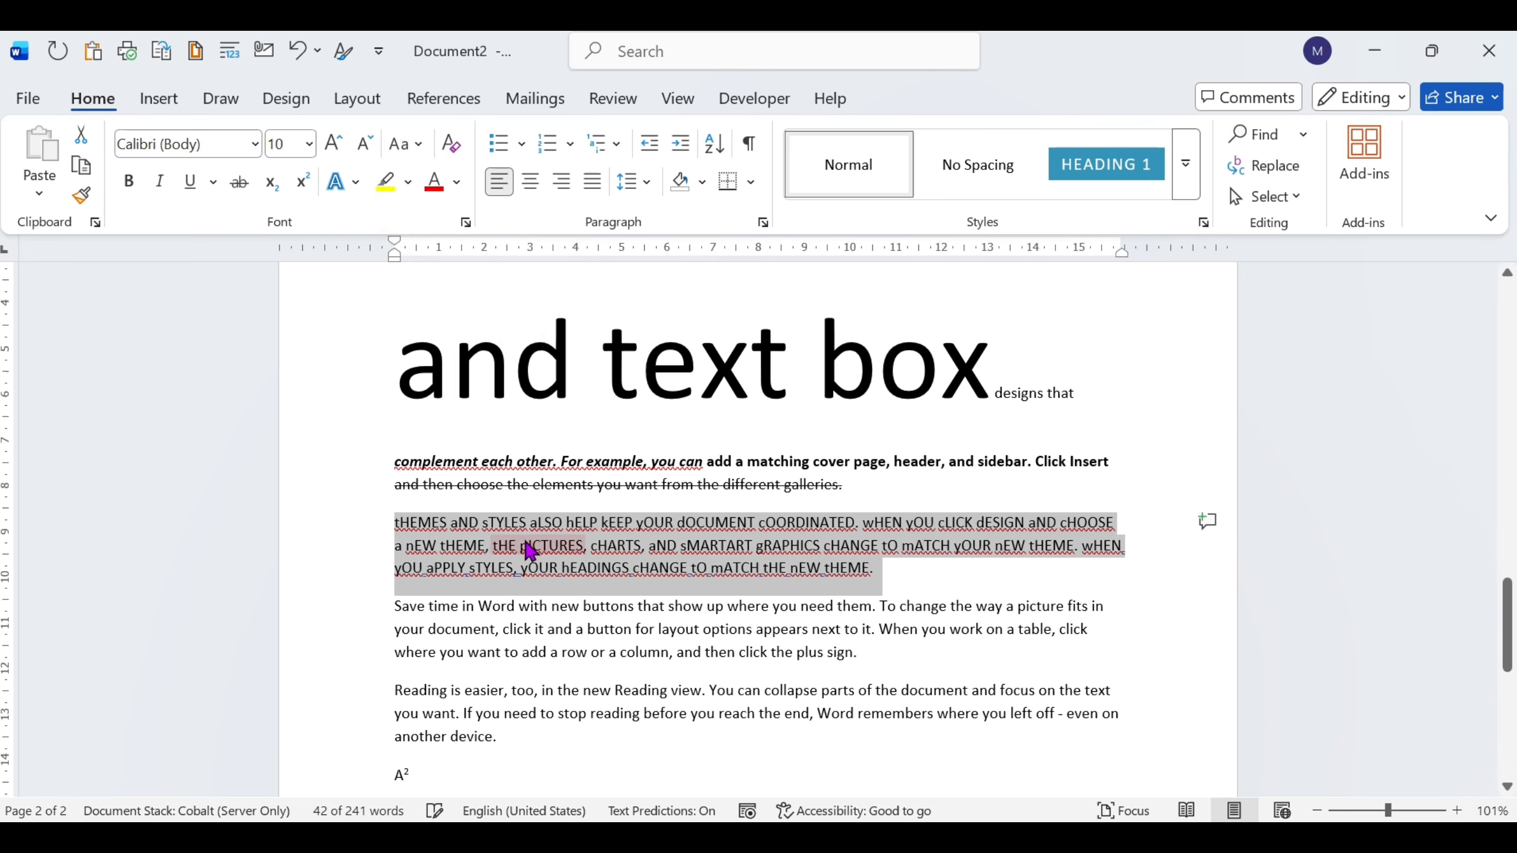
Step: Apply Sentence case to the selected "Themes and styles" paragraph and give it the preset green gradient text effect
left_click(427, 147)
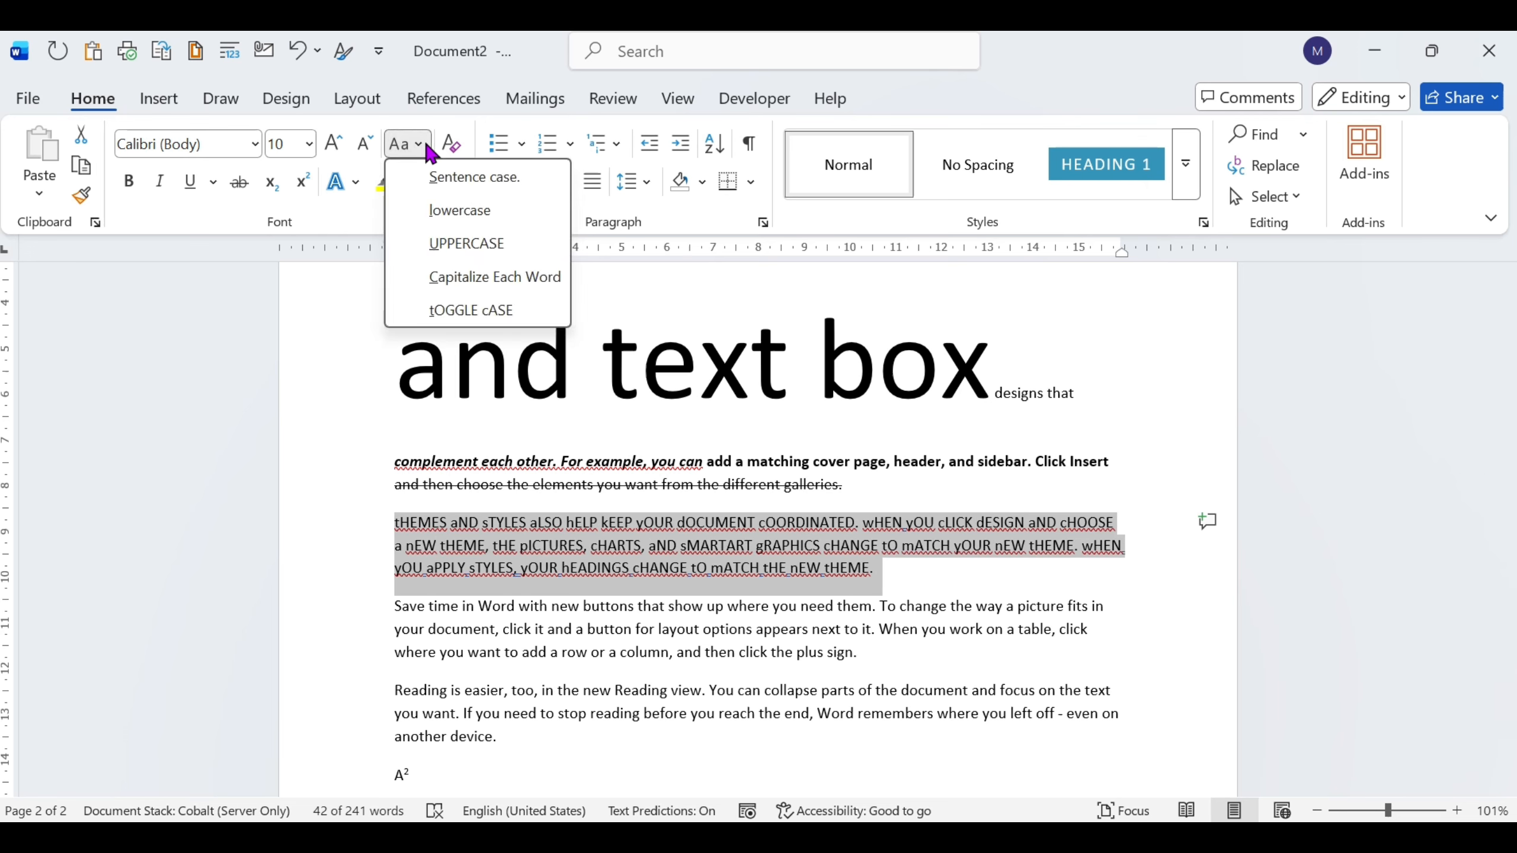
left_click(462, 180)
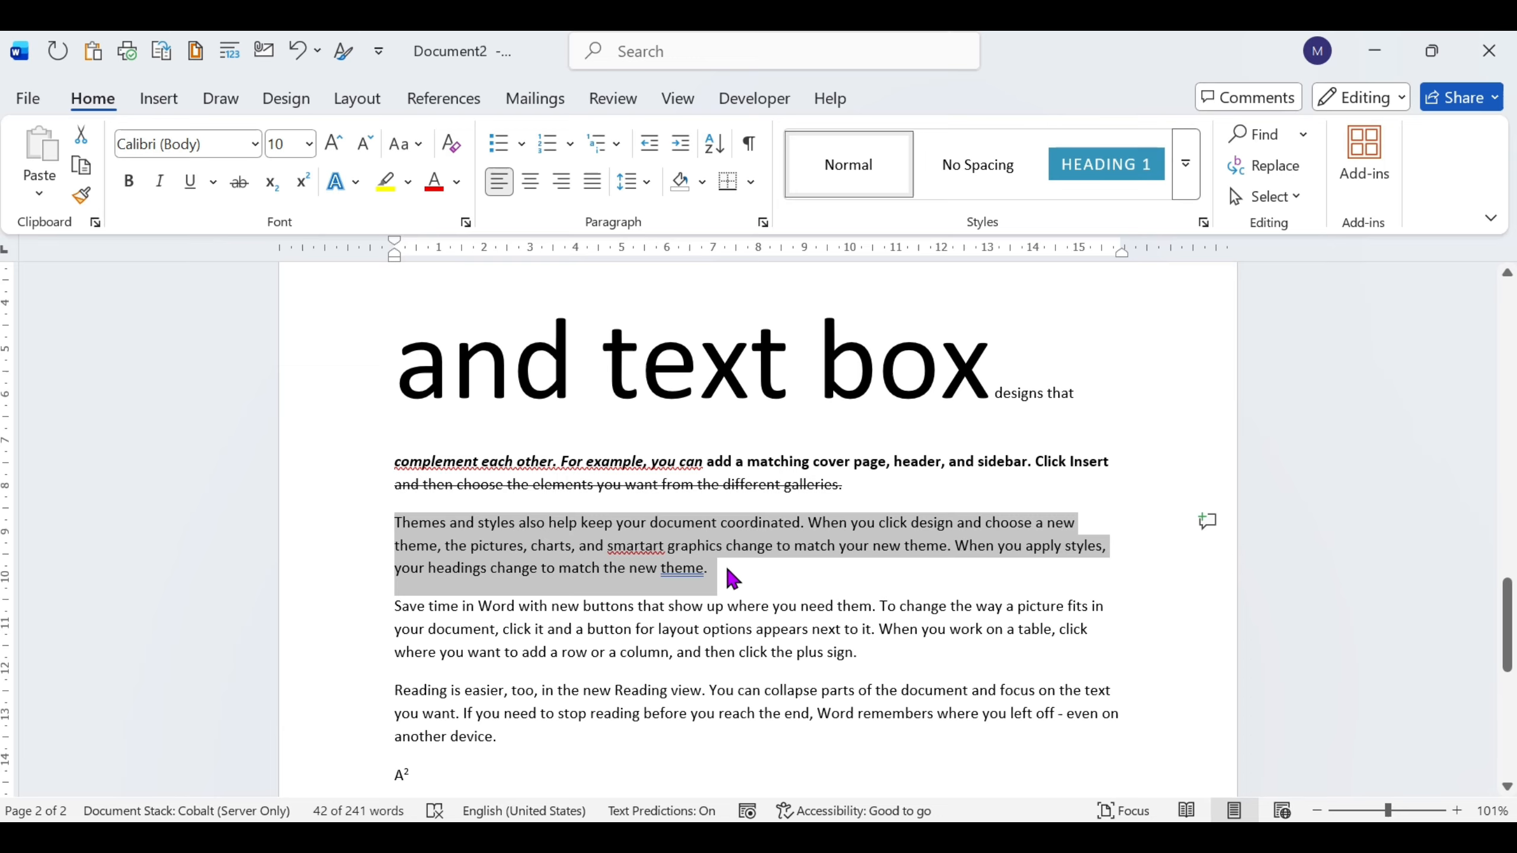
left_click(351, 186)
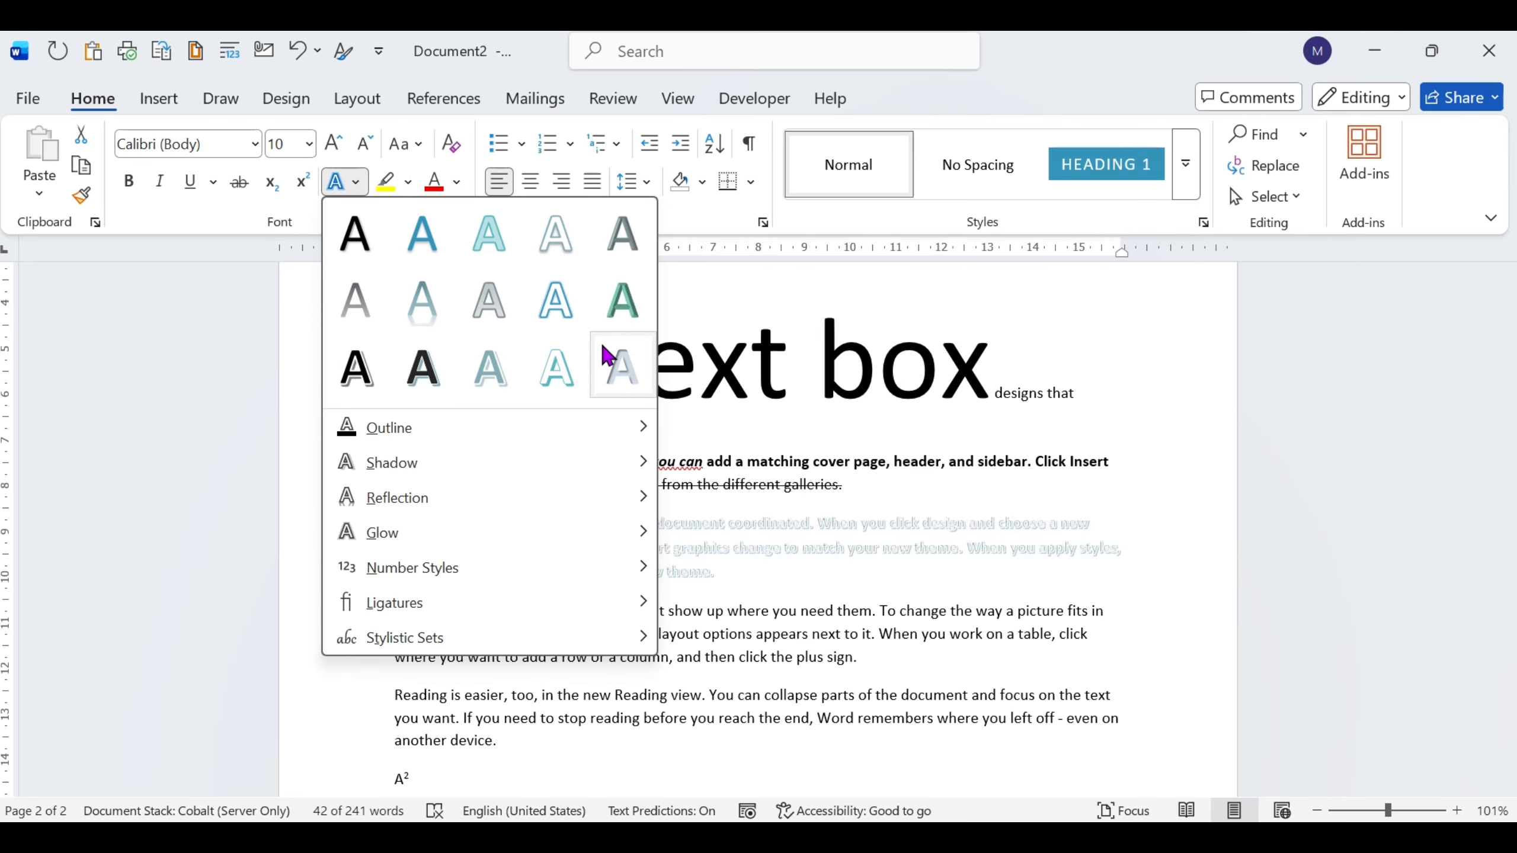
left_click(621, 315)
Step: Give the "Themes and styles" paragraph a text outline in the standard green color
left_click(349, 184)
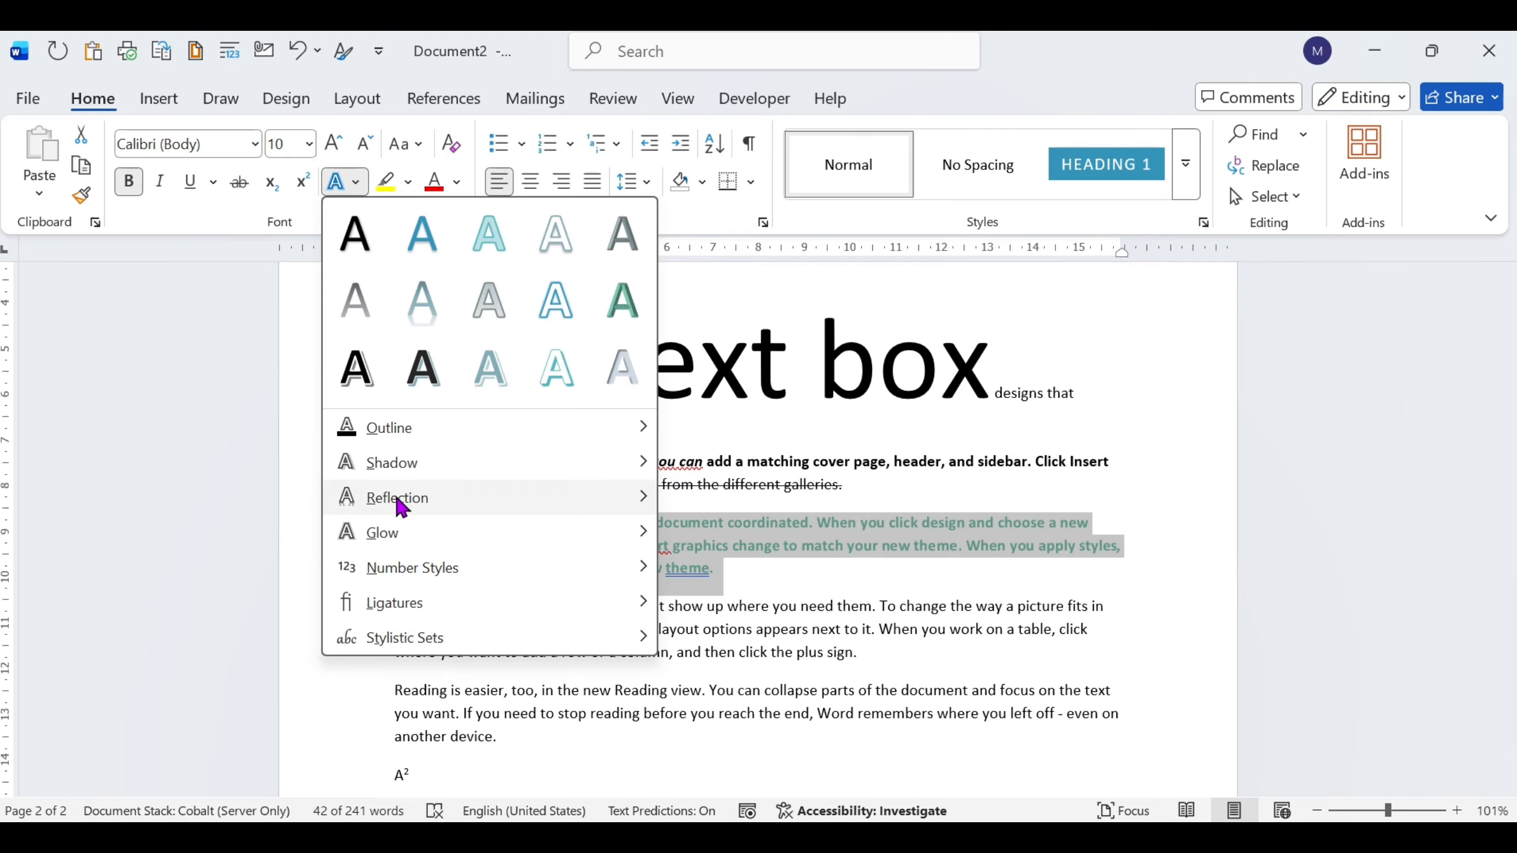
mouse_move(411, 474)
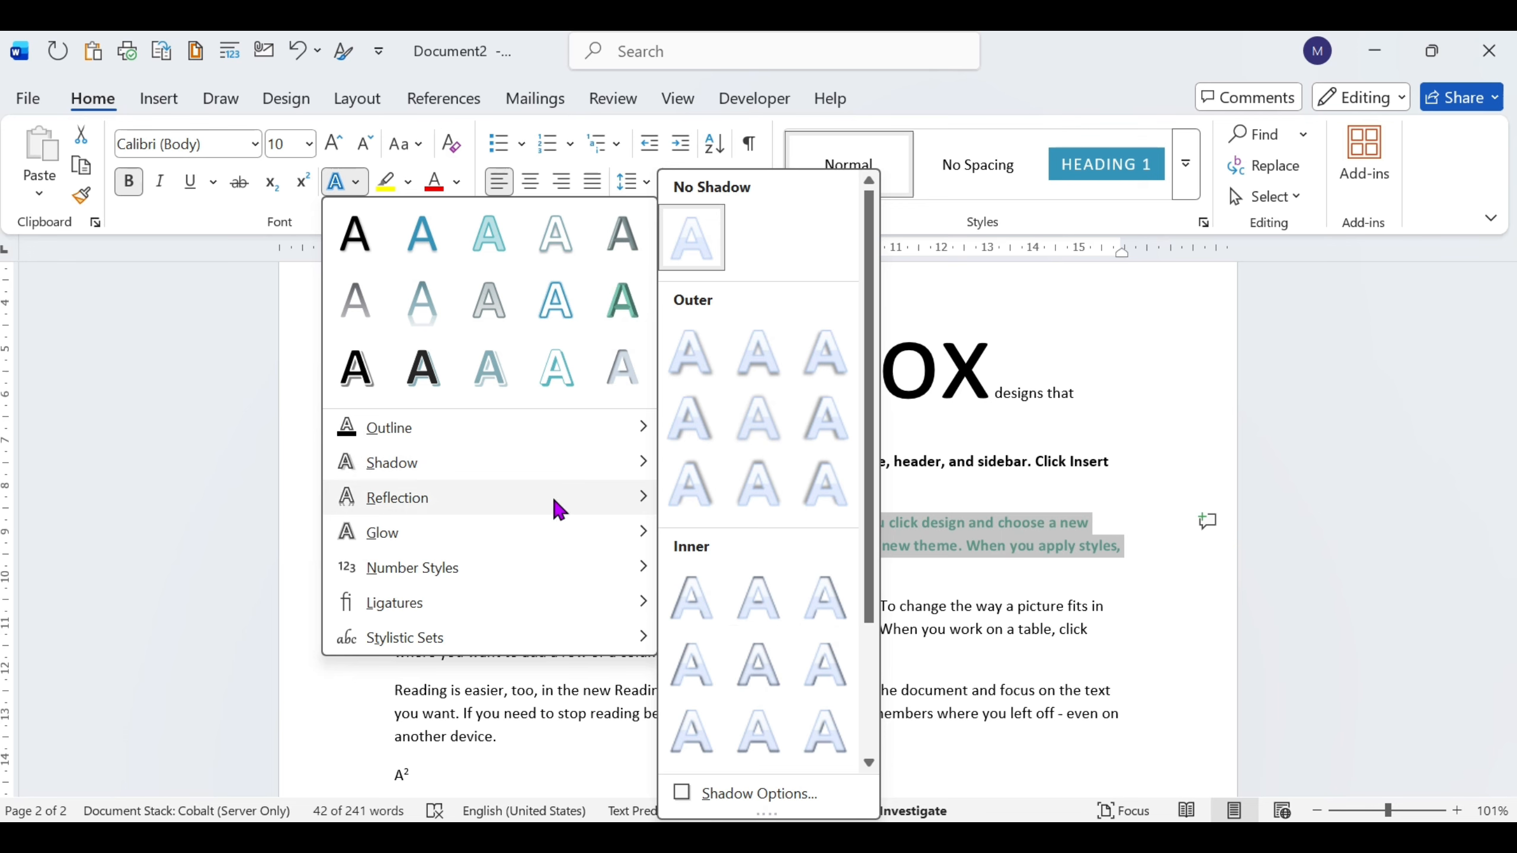
mouse_move(447, 436)
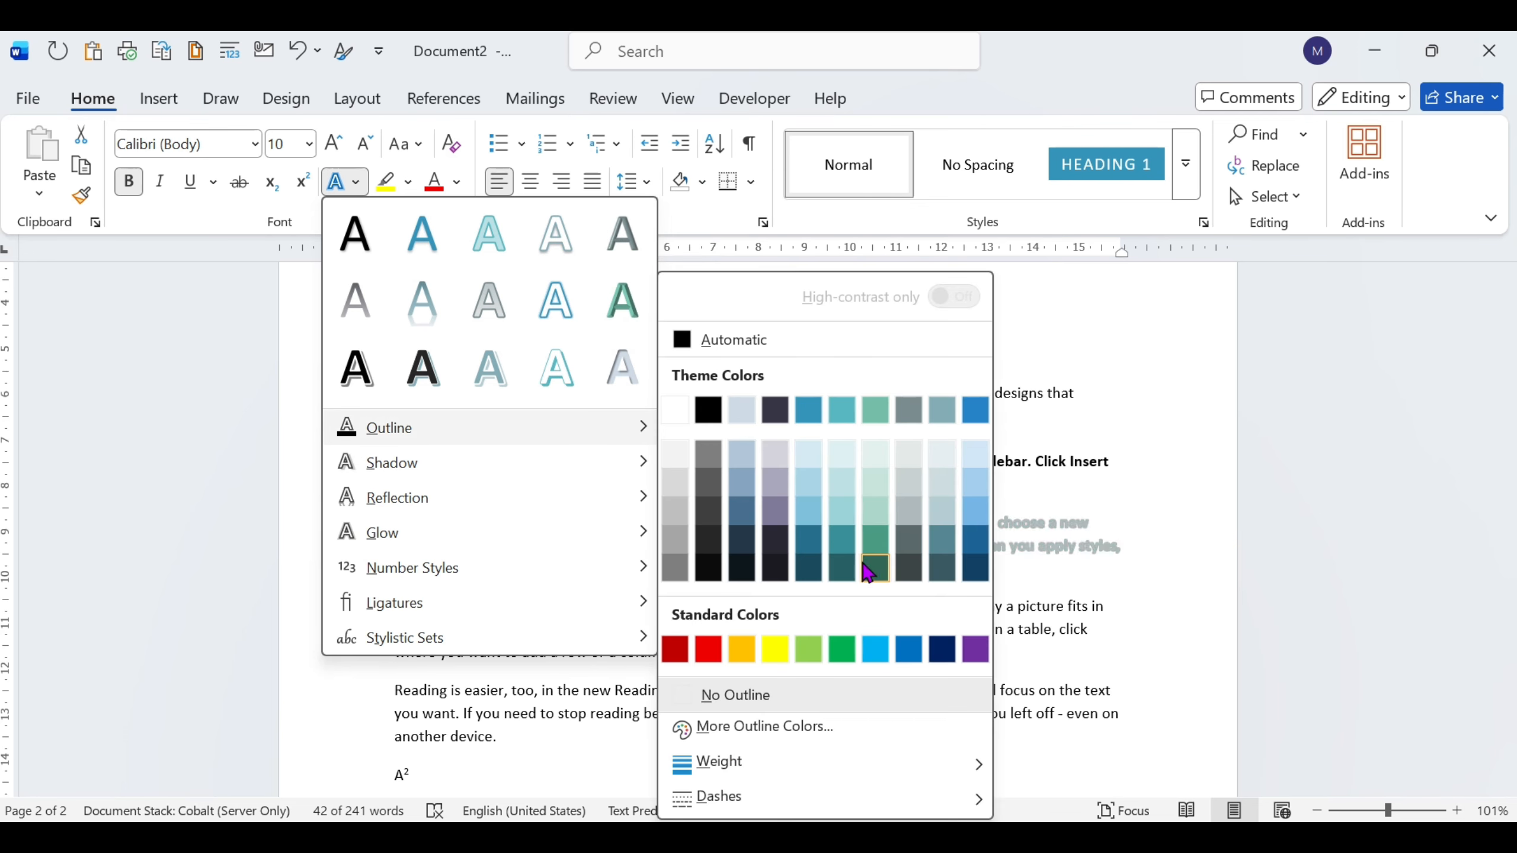
left_click(848, 651)
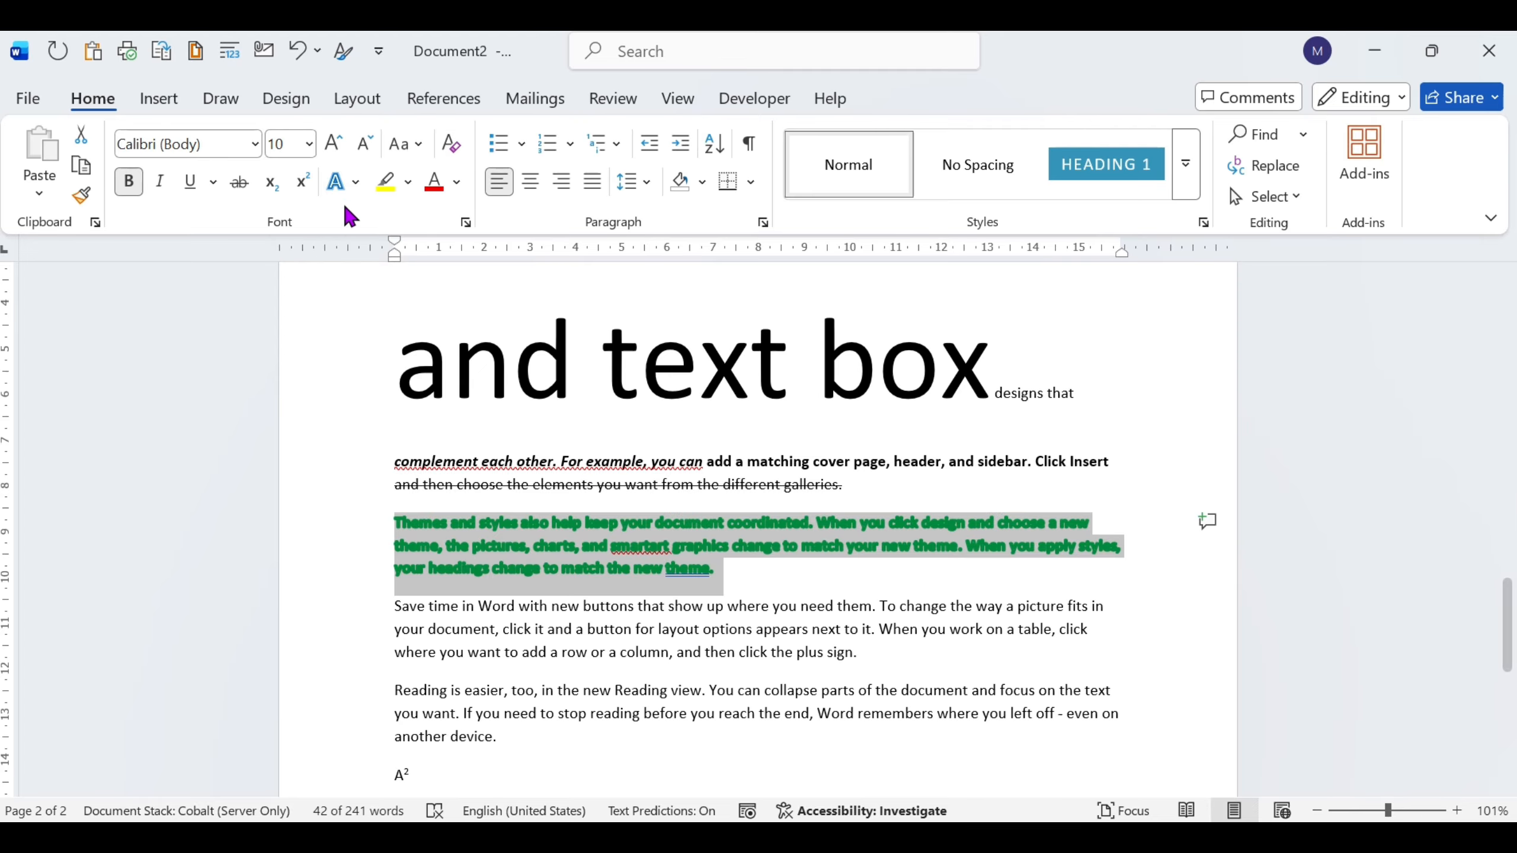
left_click(738, 600)
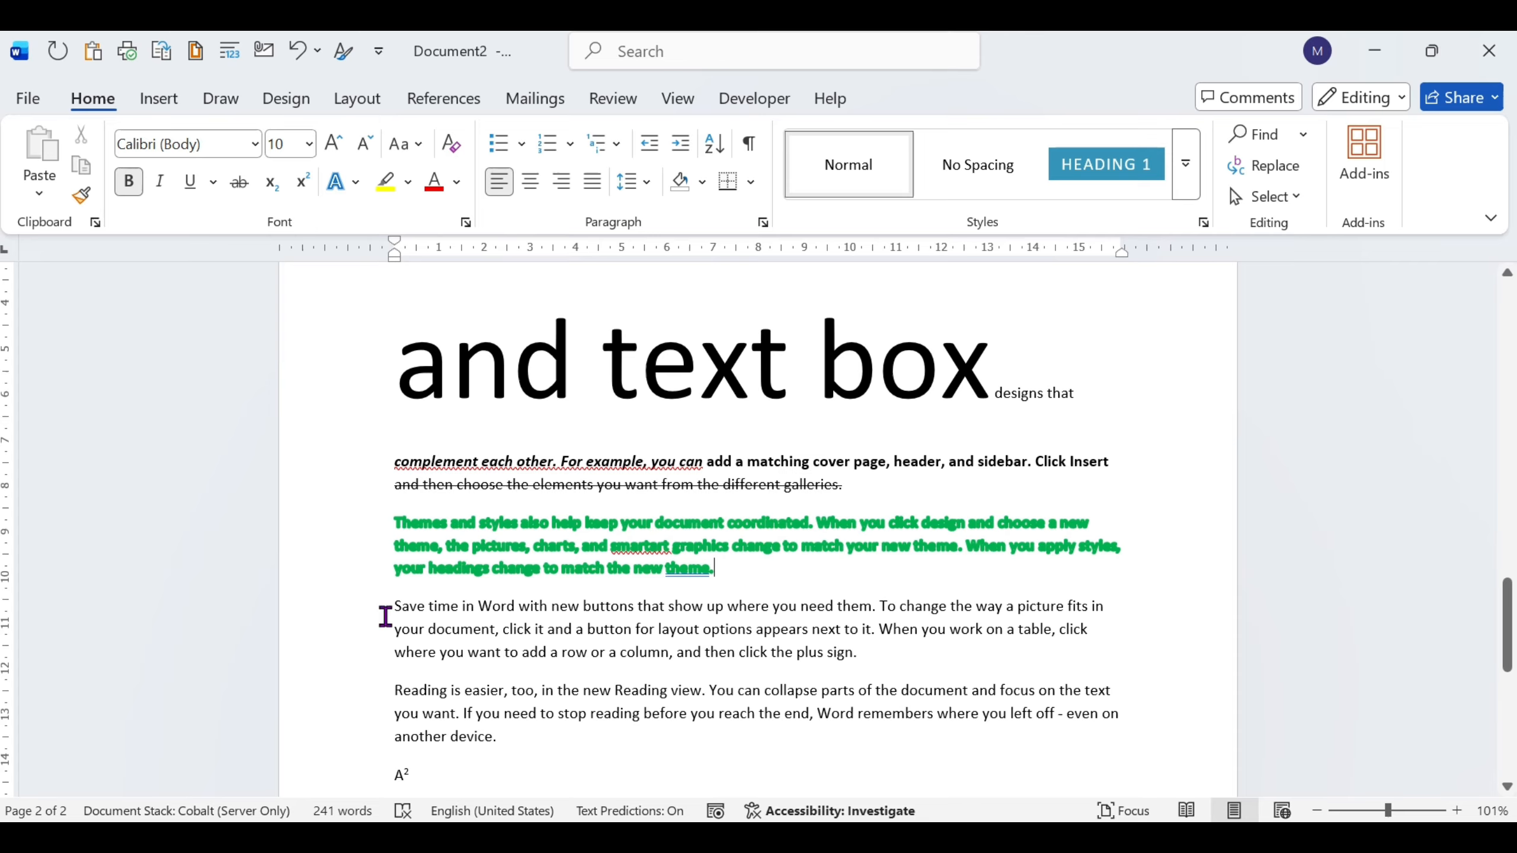
Step: Highlight the phrase "Save time in Word with new buttons" in turquoise
left_click_drag(395, 610, 626, 616)
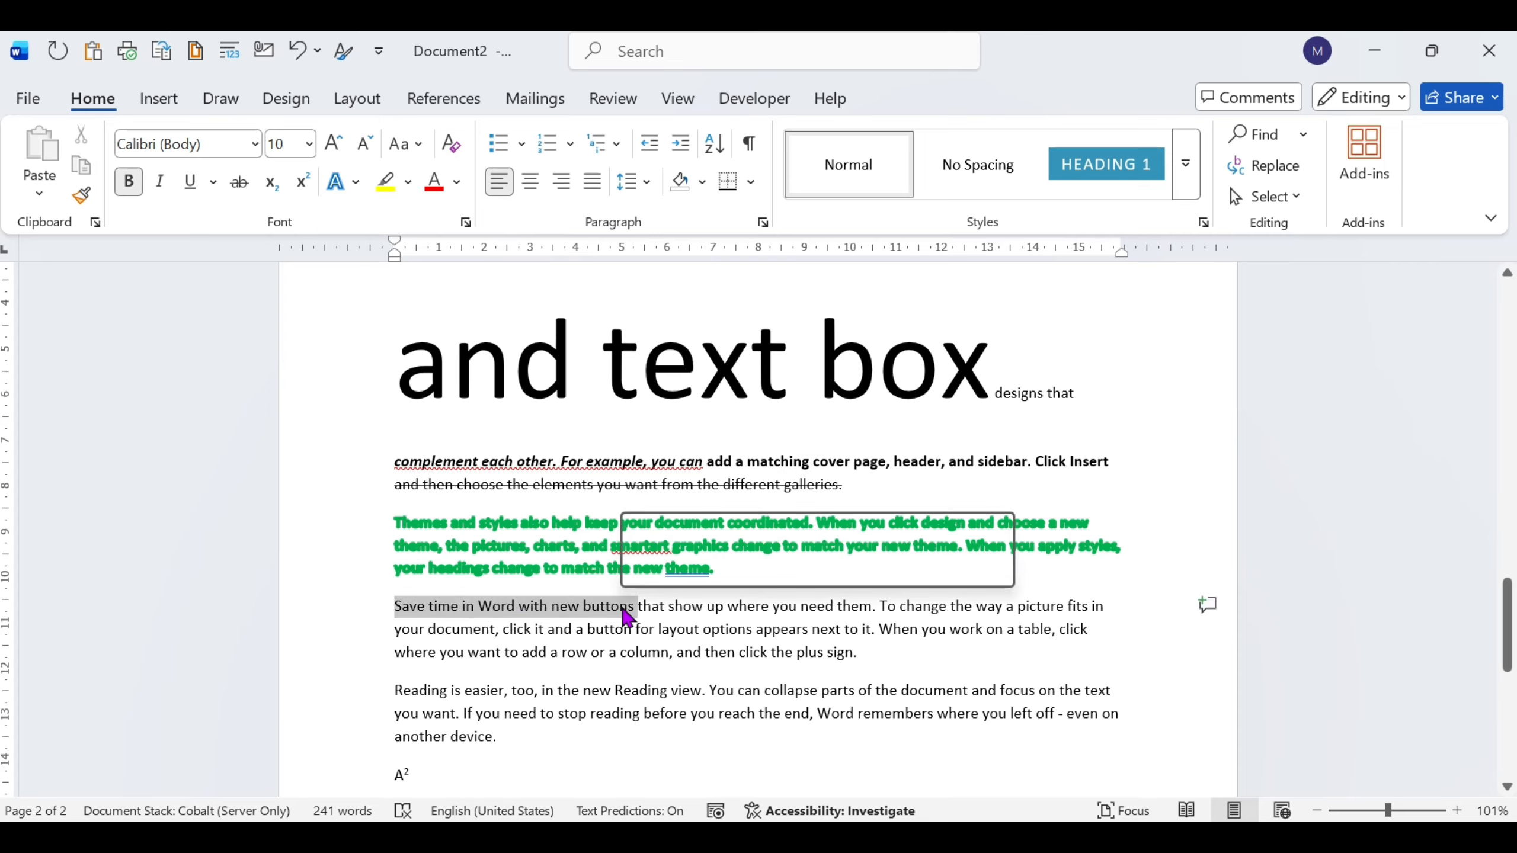
left_click(409, 182)
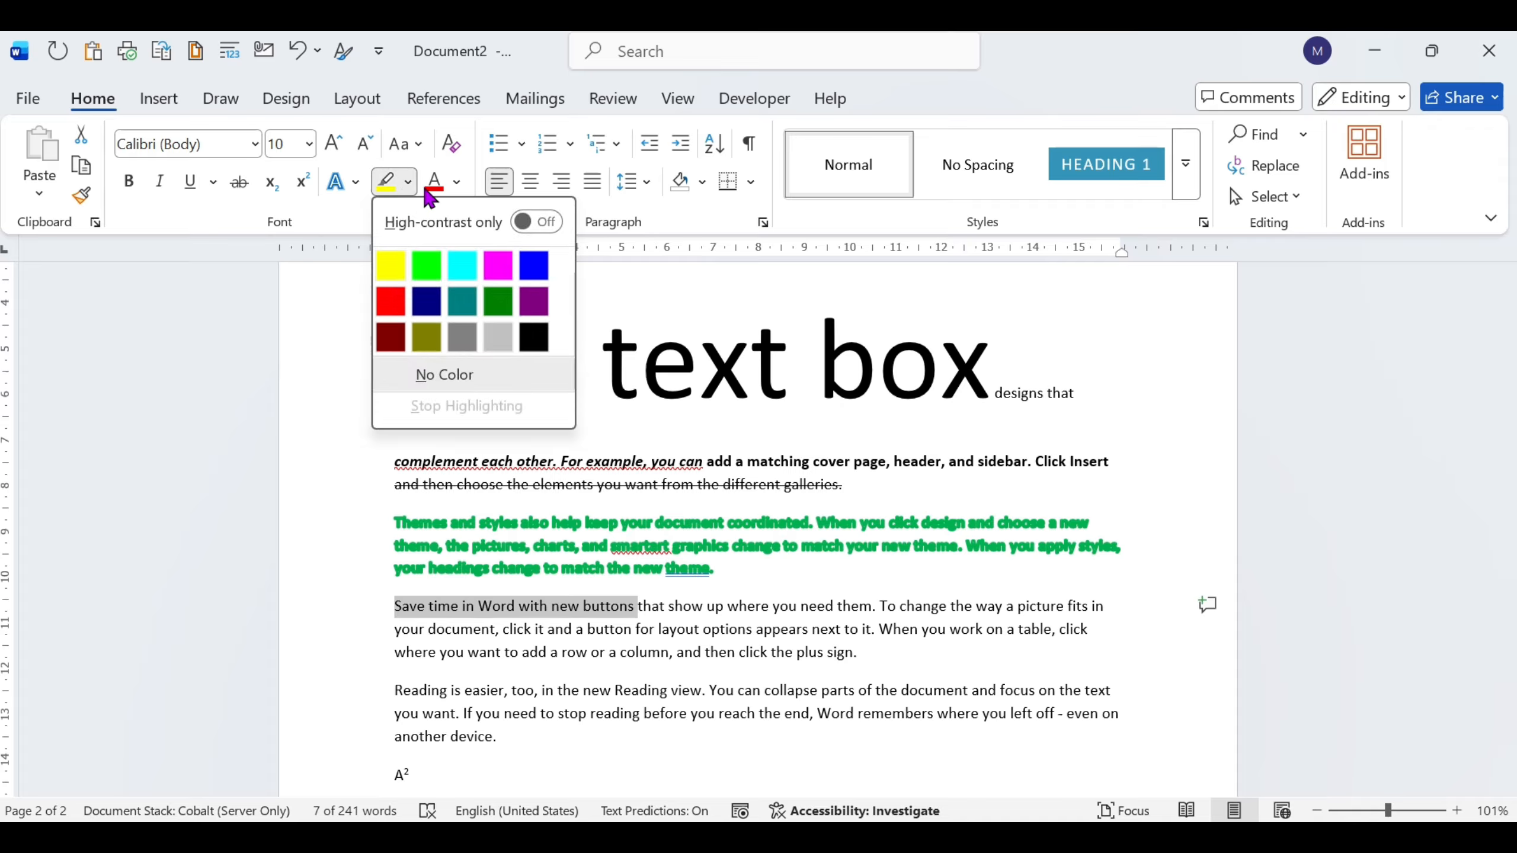
left_click(471, 276)
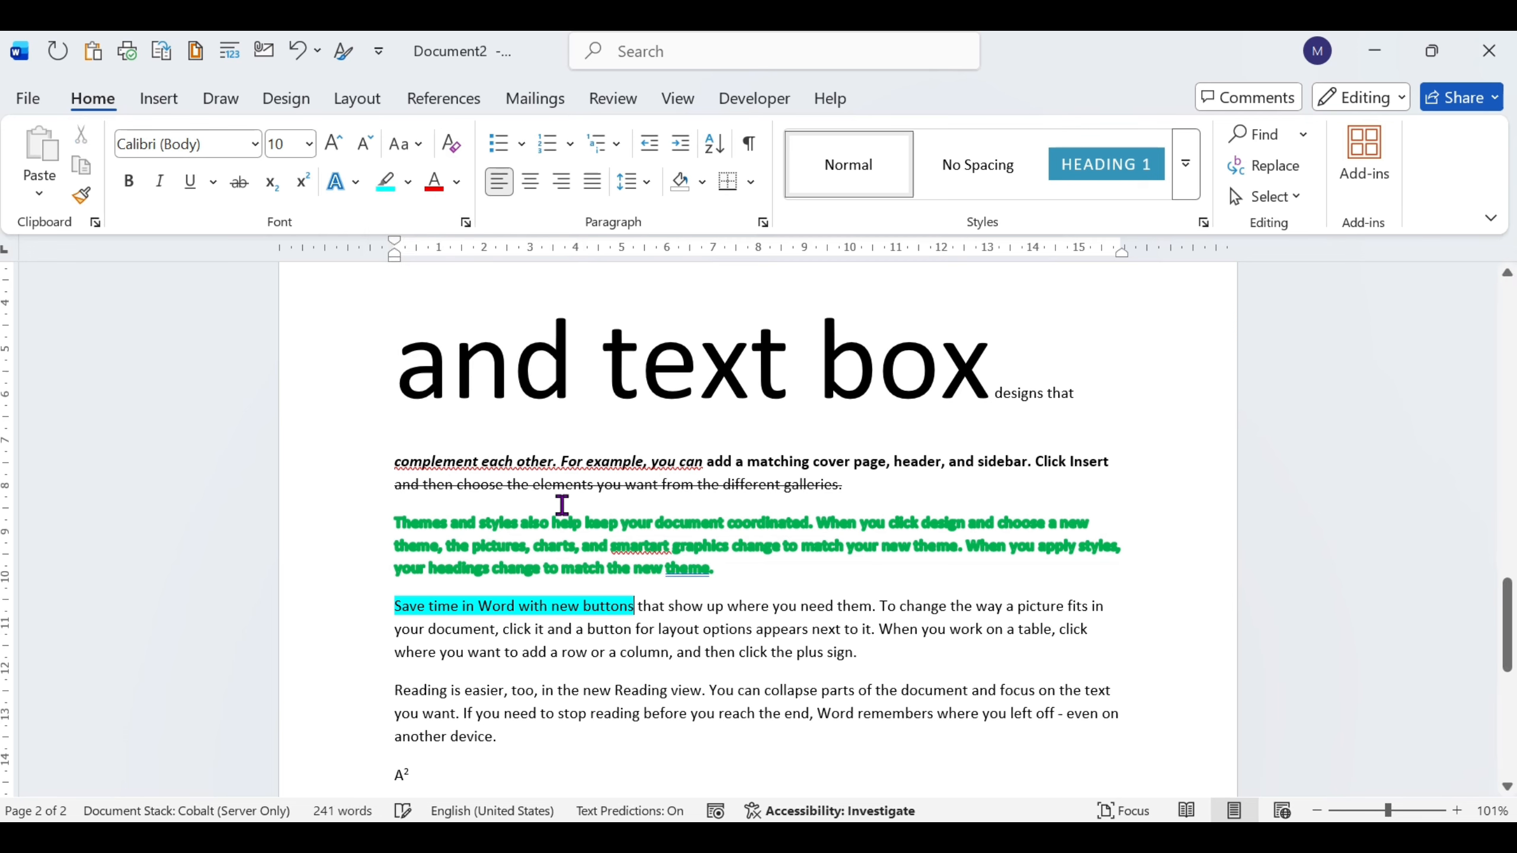
left_click(685, 630)
Step: Set the font color of the "Reading is easier" paragraph to a dark magenta from the standard palette of additional colors
left_click_drag(393, 688, 969, 740)
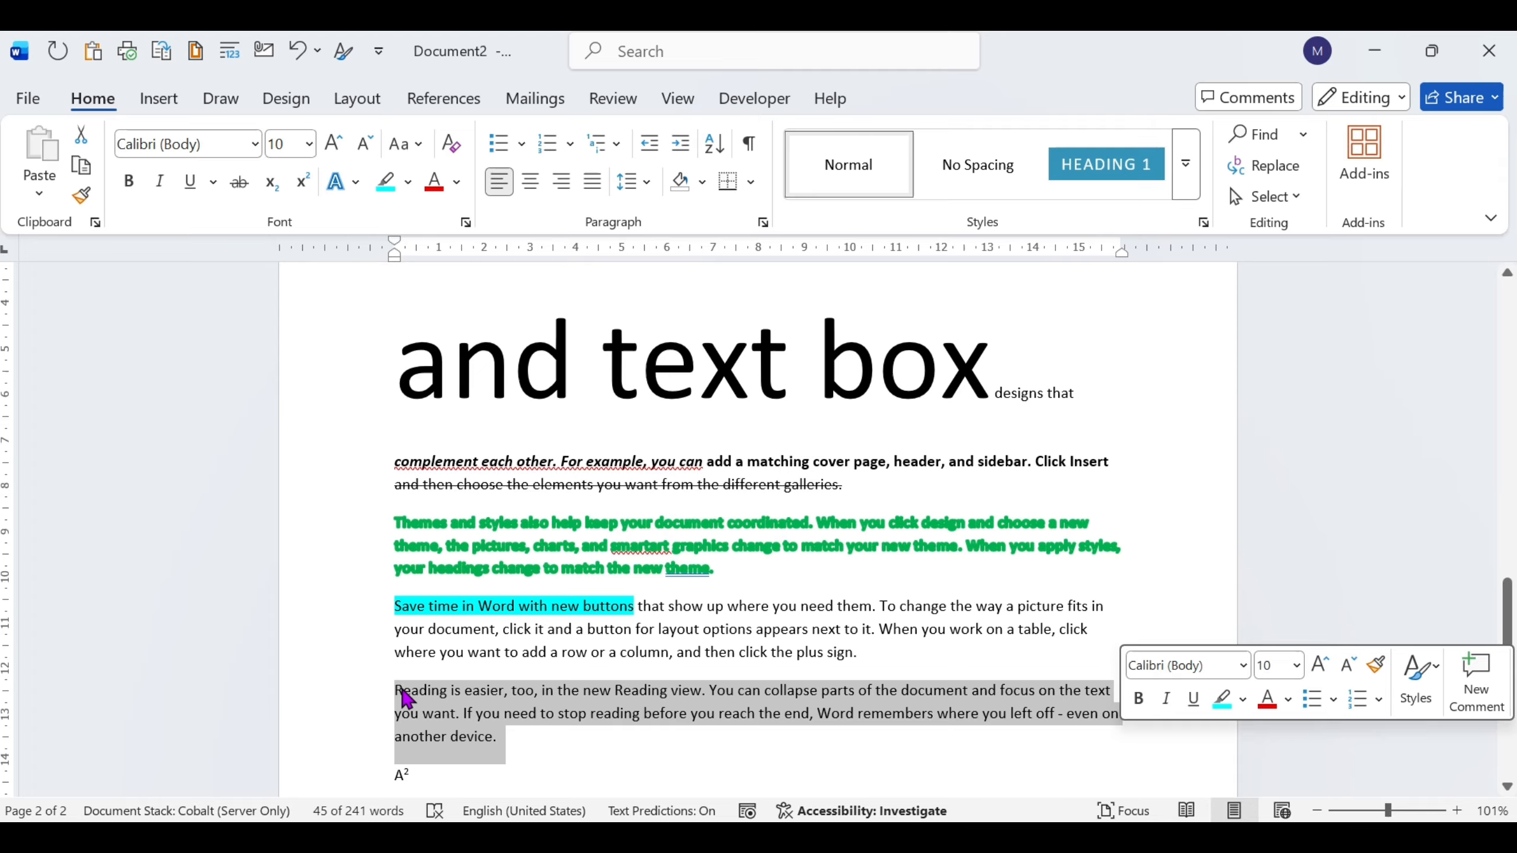
left_click(457, 182)
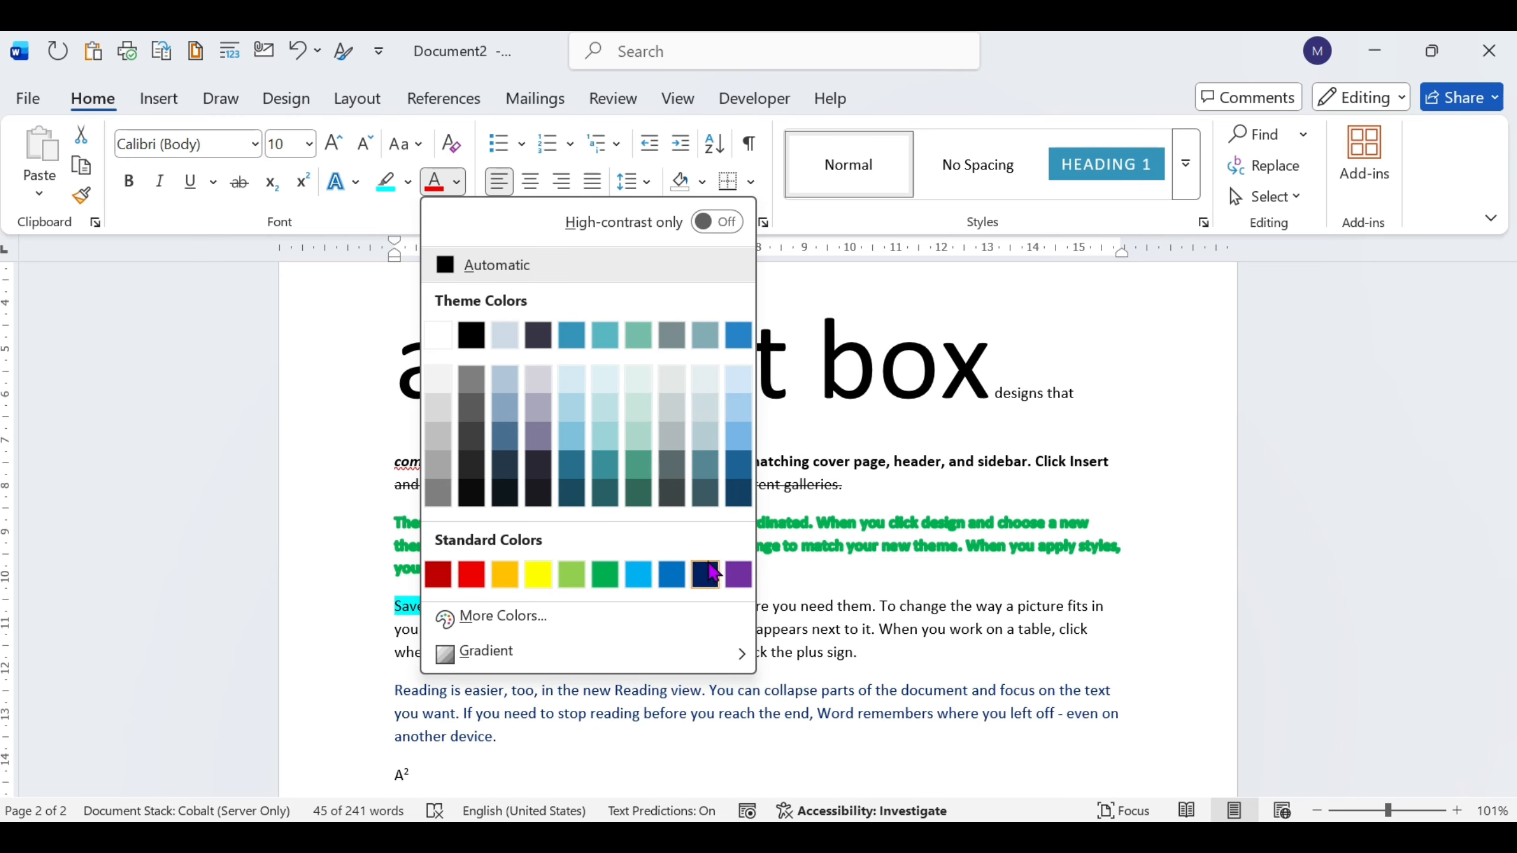
left_click(520, 616)
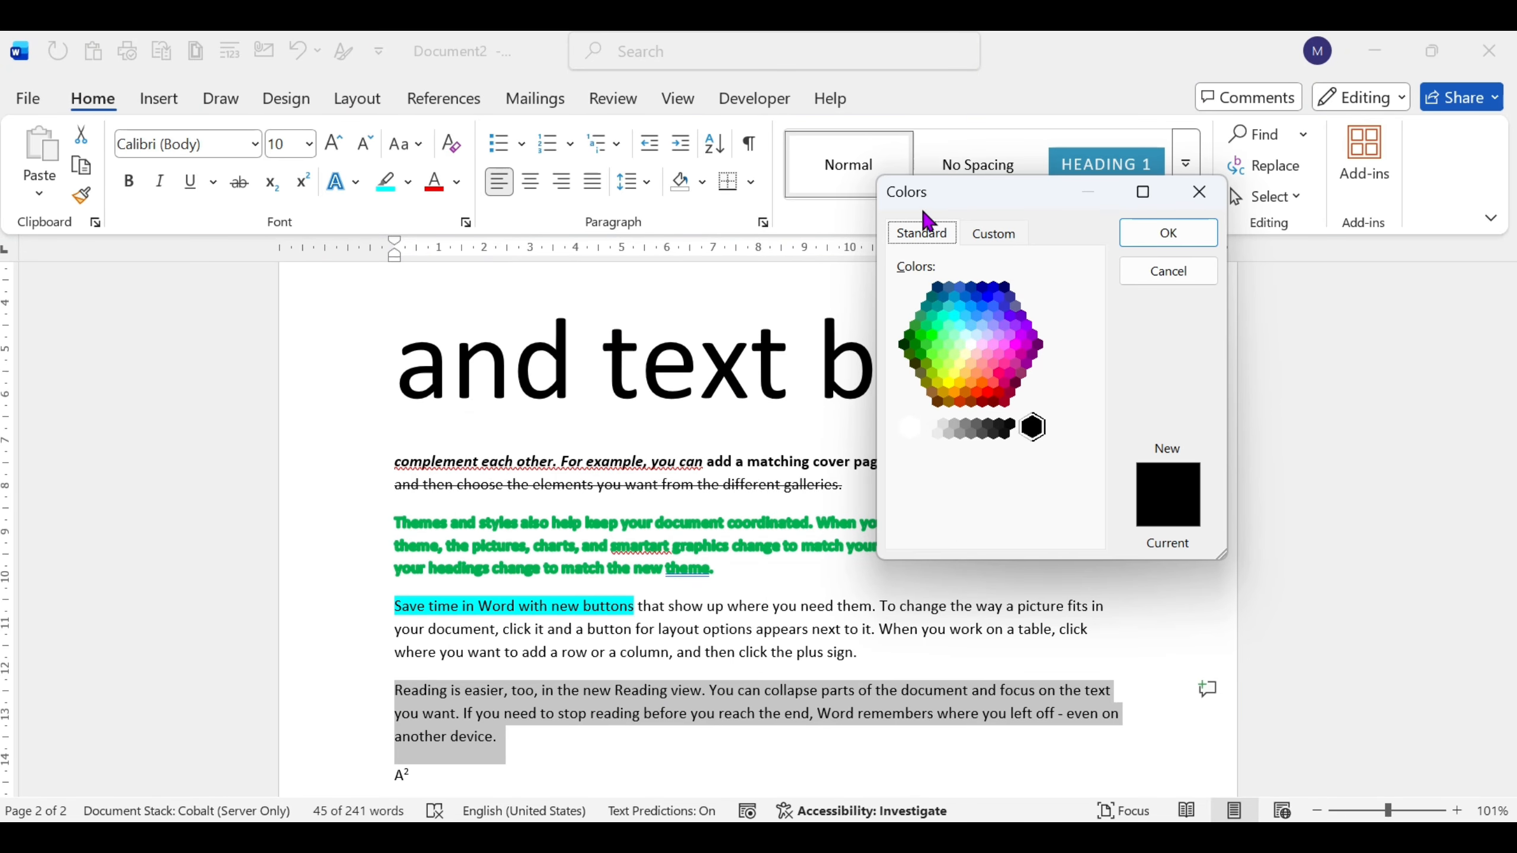
left_click(995, 240)
left_click(933, 238)
left_click(1016, 382)
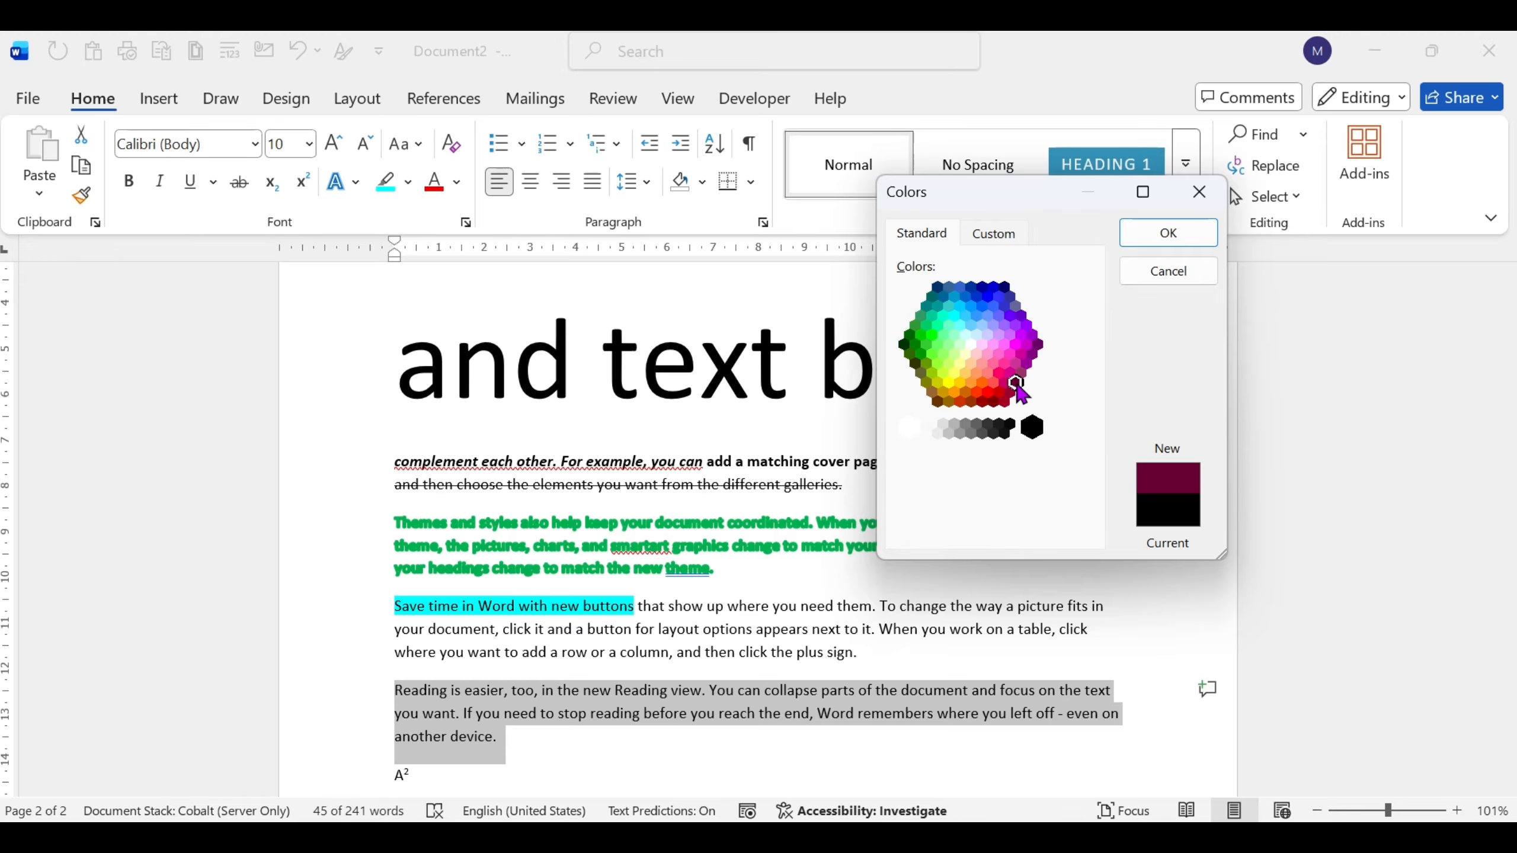
left_click(1172, 236)
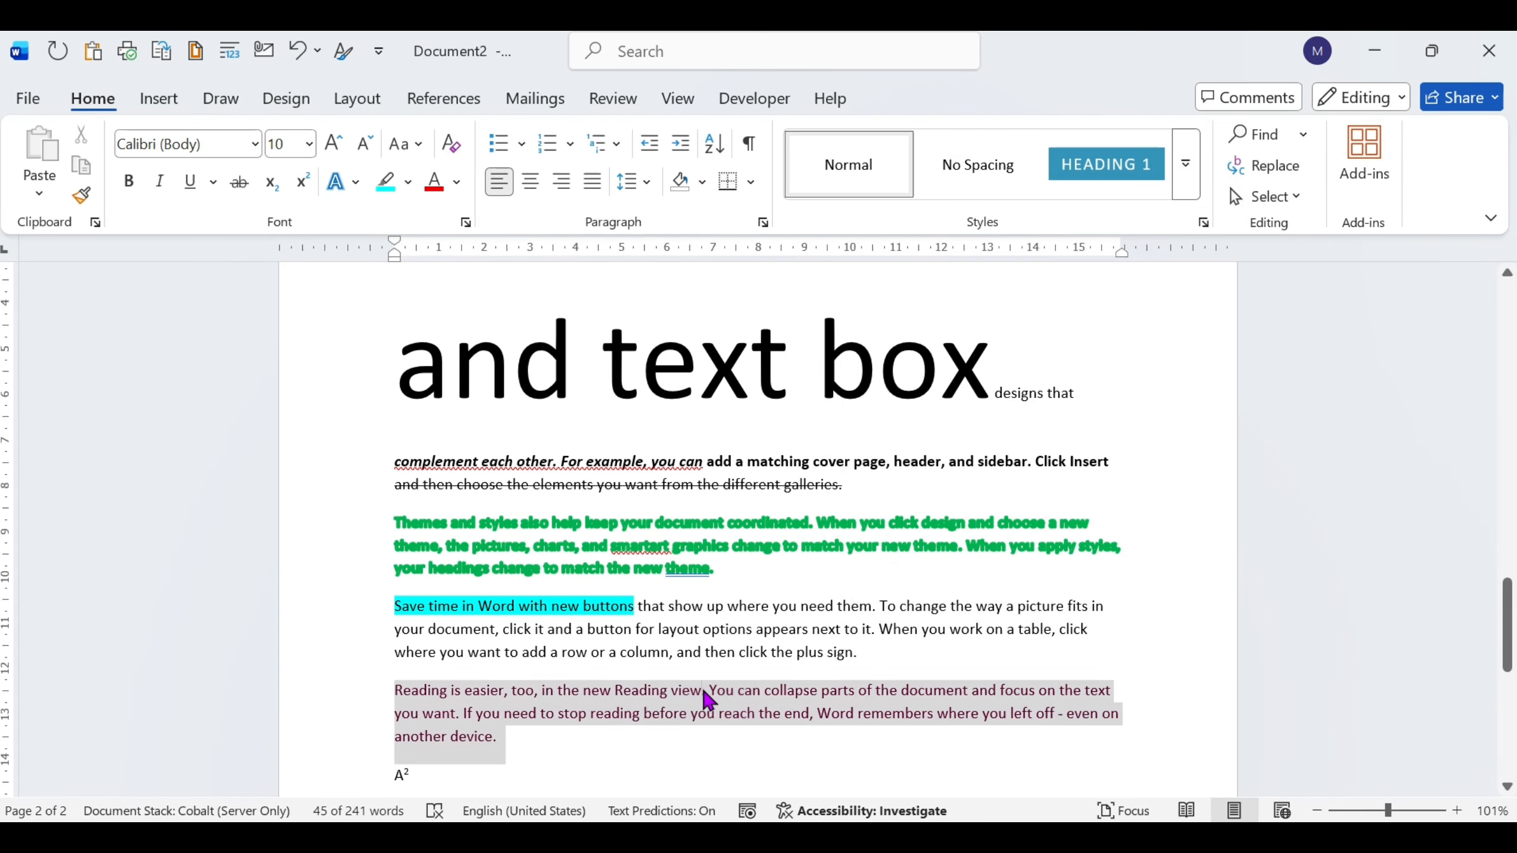
left_click(702, 689)
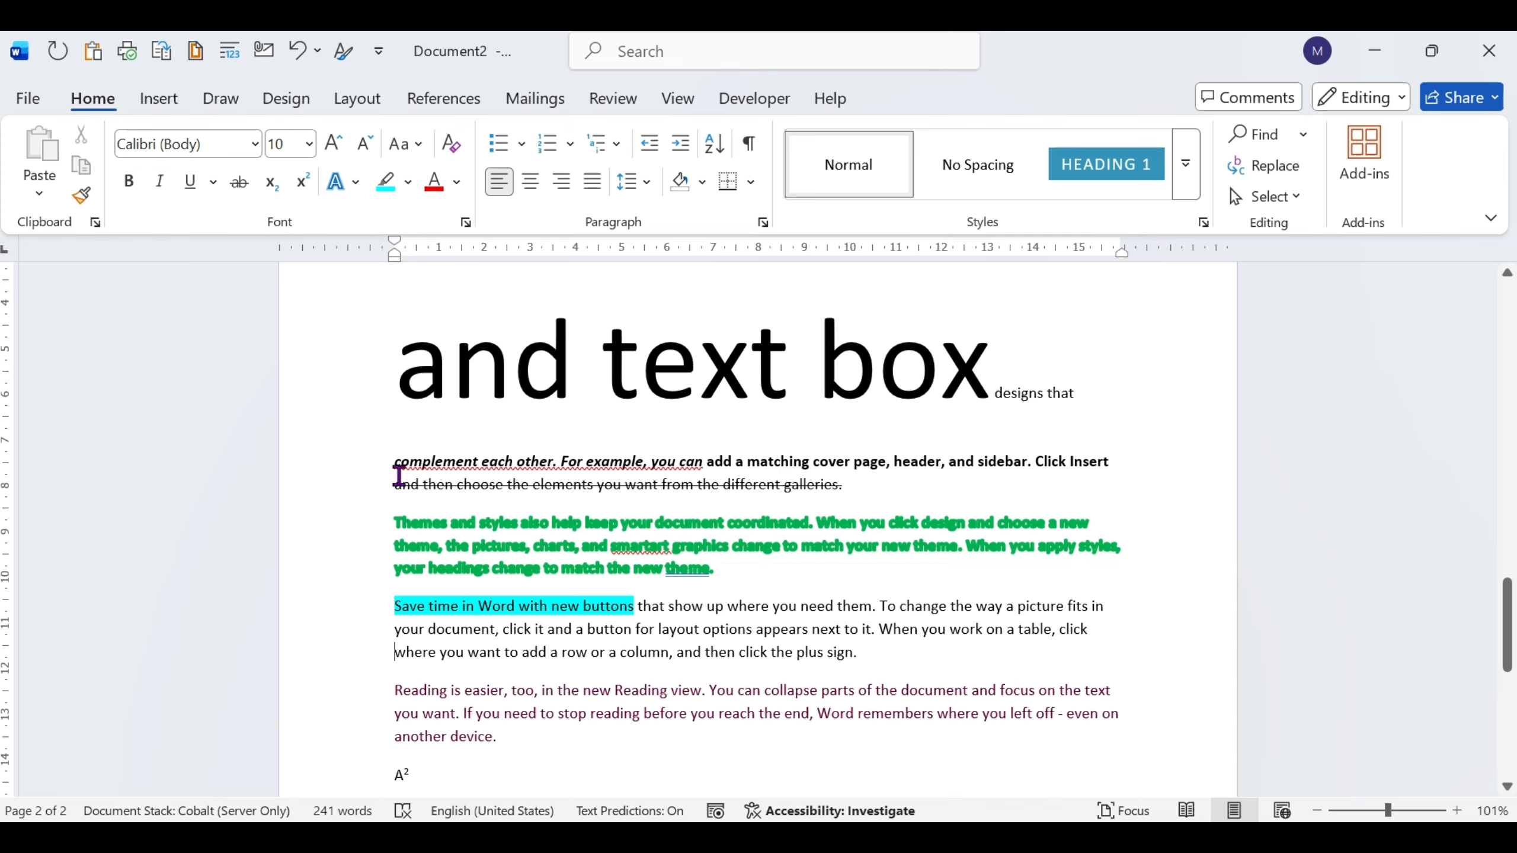
Step: Reset the font color of the "Reading is easier" paragraph to Automatic
left_click(384, 666)
left_click(330, 702)
left_click_drag(325, 711, 321, 752)
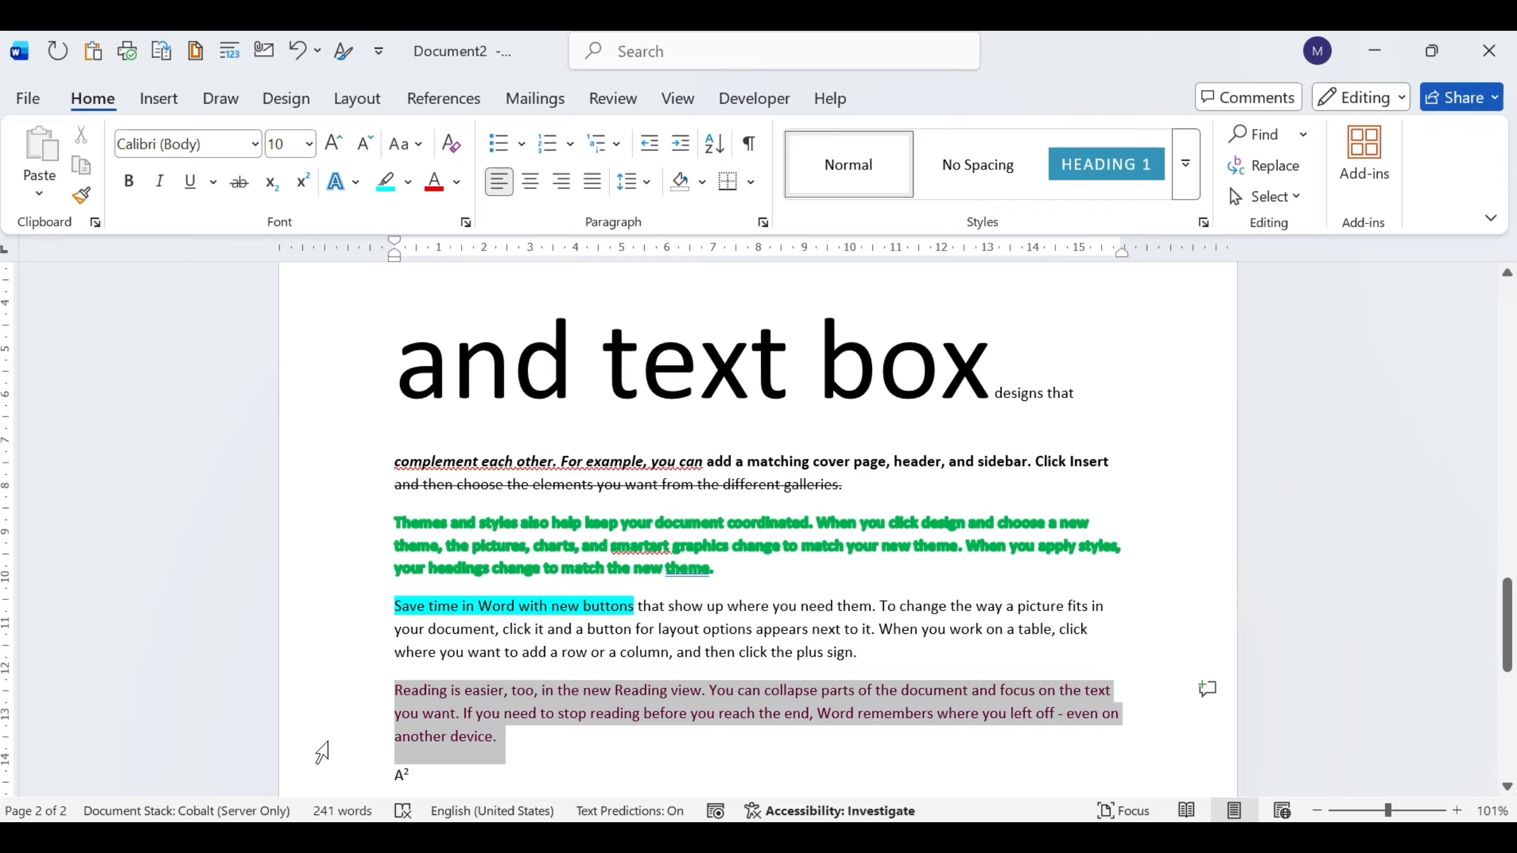
left_click(461, 190)
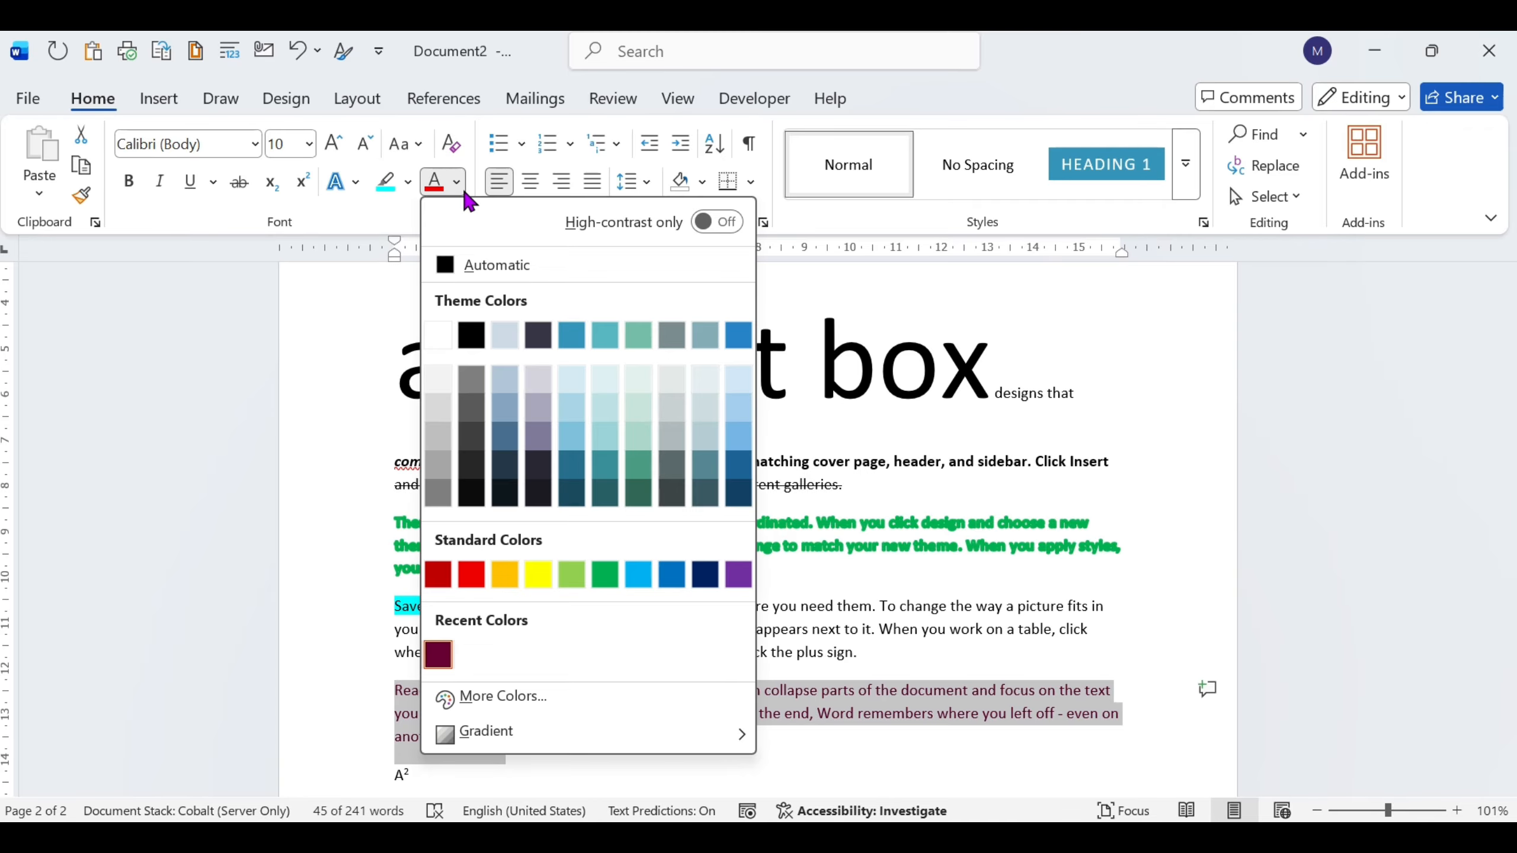
left_click(476, 270)
left_click(677, 650)
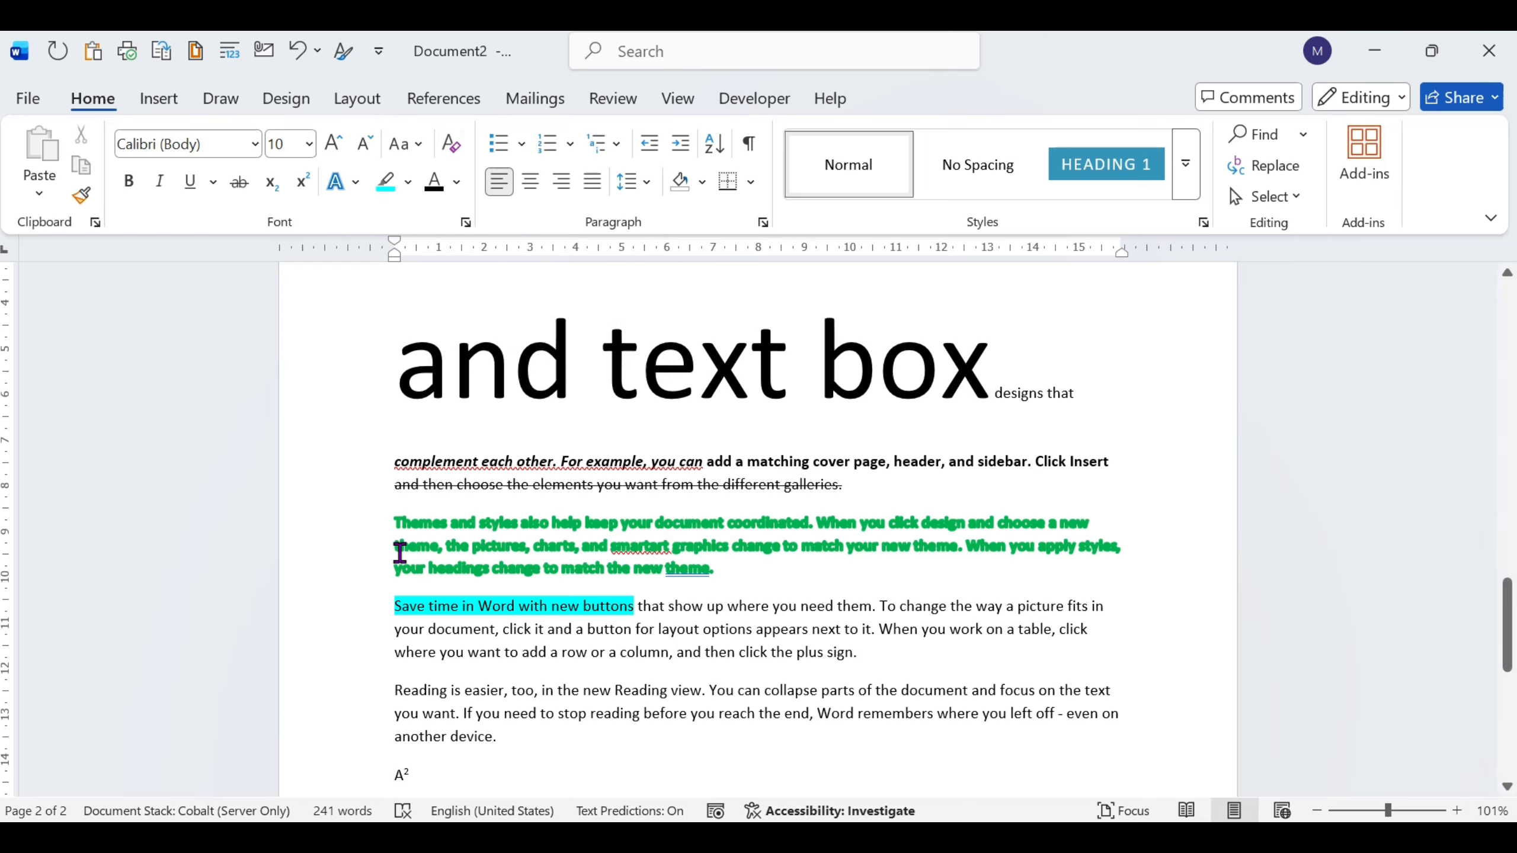
Step: Clear all formatting from the text running from "and then choose the elements" through "another device."
left_click(398, 512)
left_click_drag(397, 513, 580, 733)
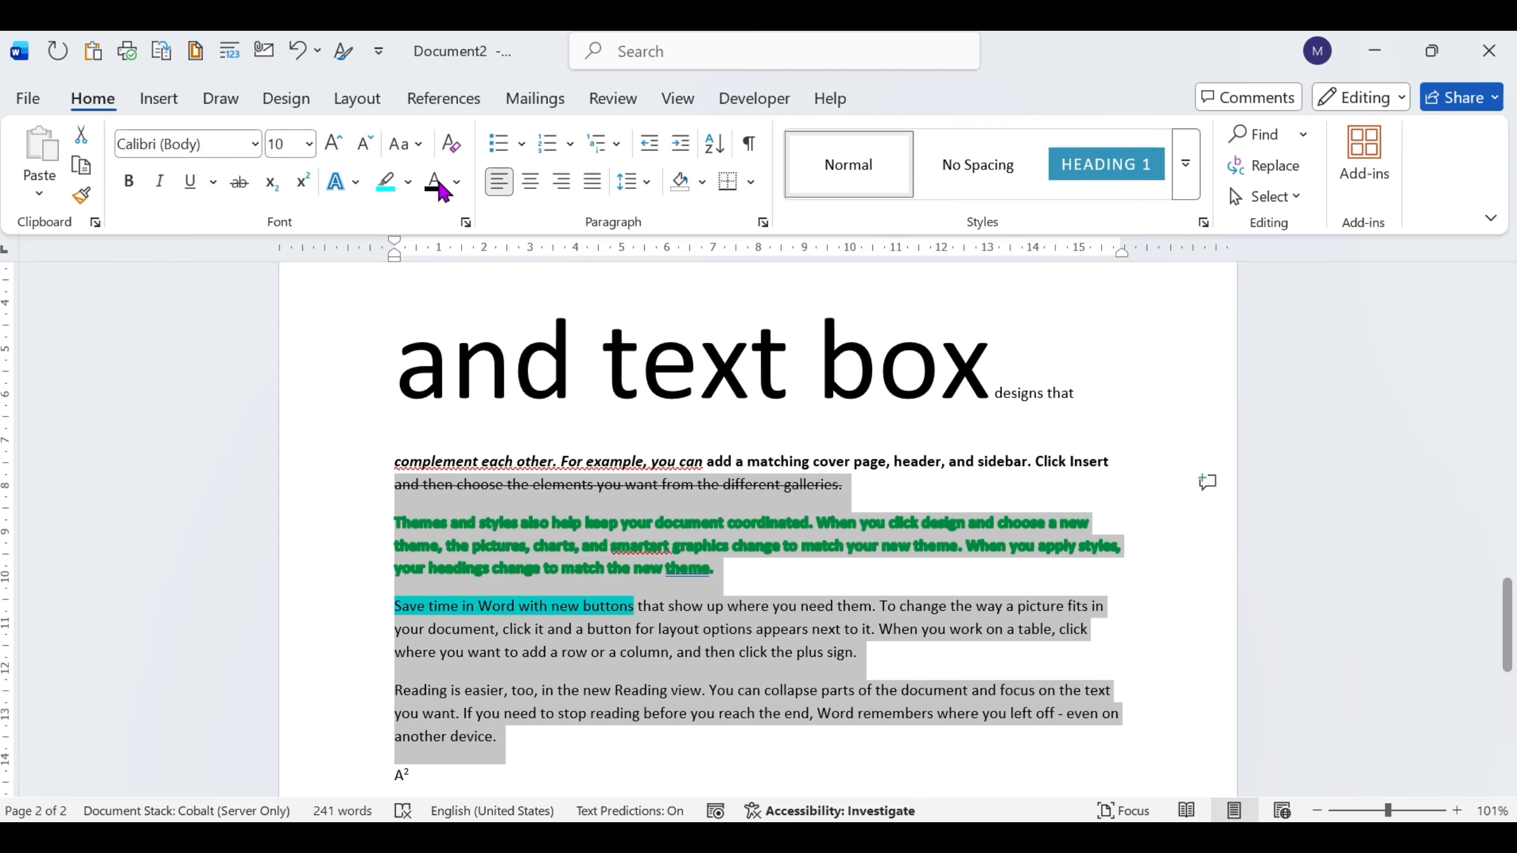
left_click(461, 144)
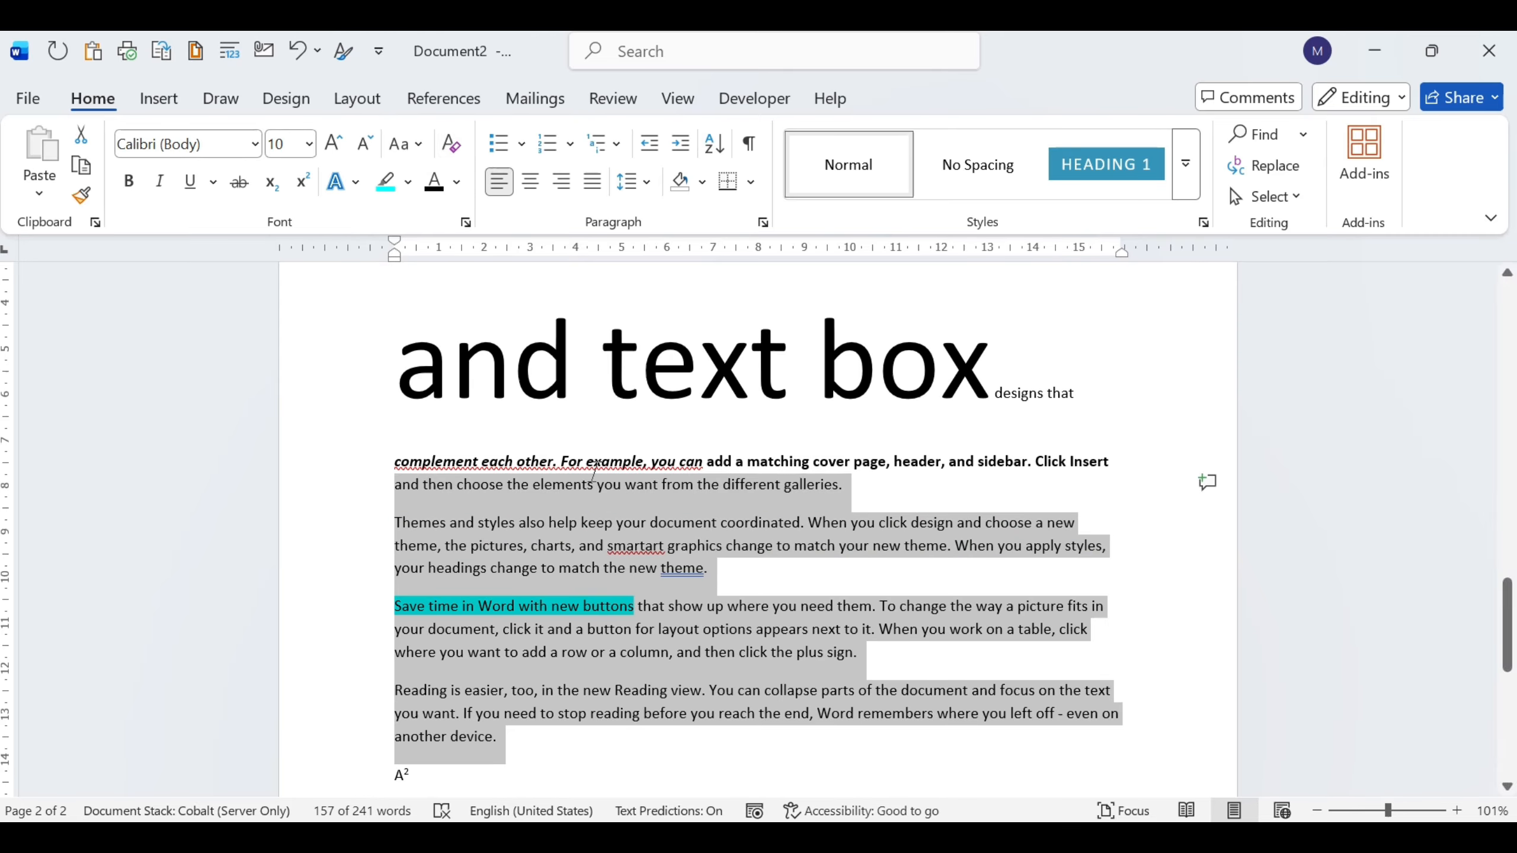
left_click(621, 607)
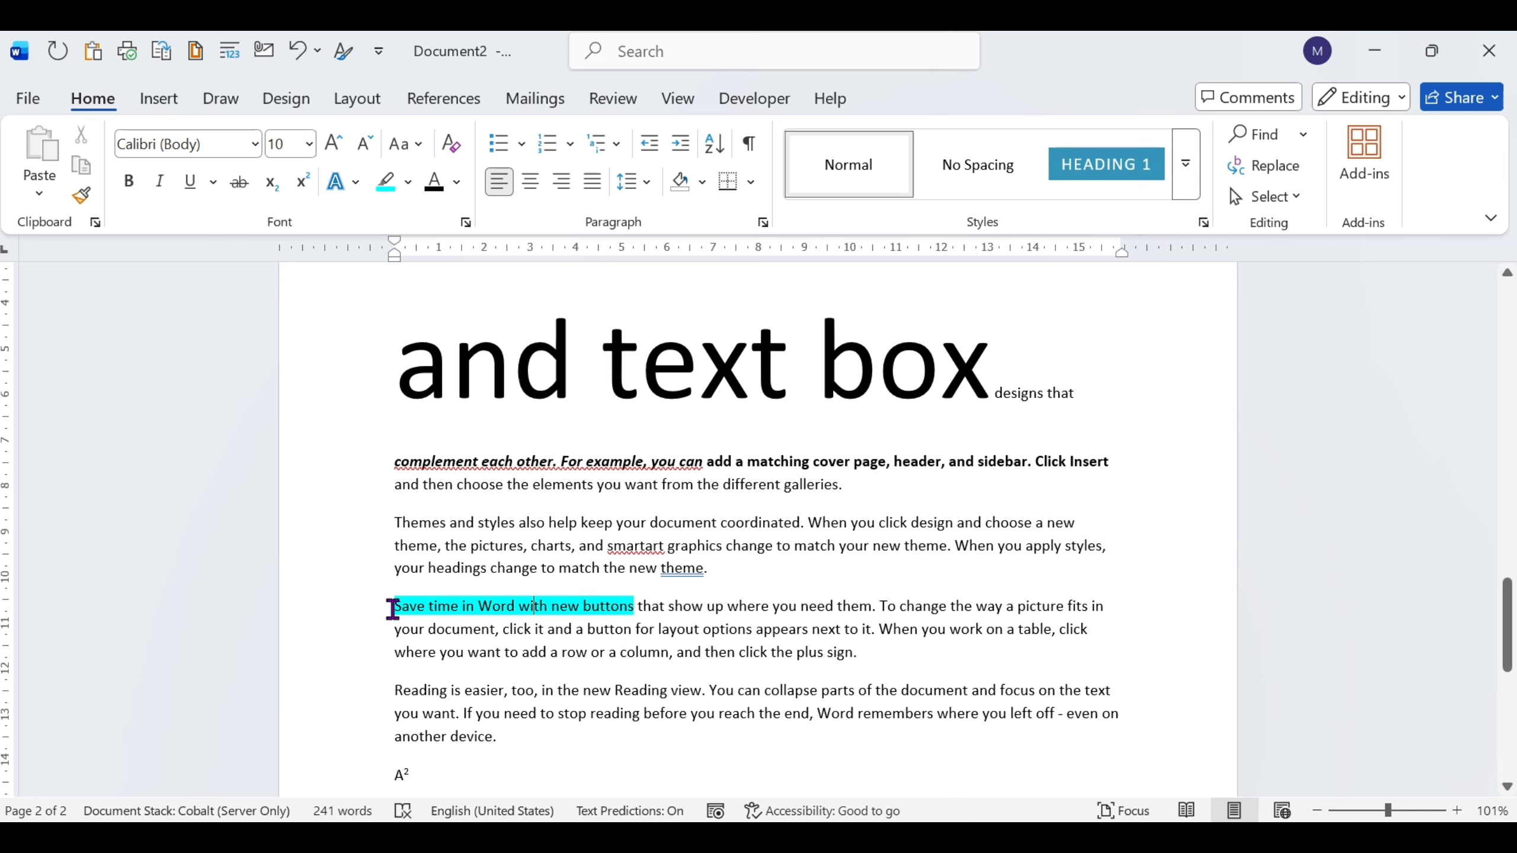
Step: Remove the highlight from "Save time in Word with new buttons" by setting it to No Color
left_click_drag(393, 609, 636, 616)
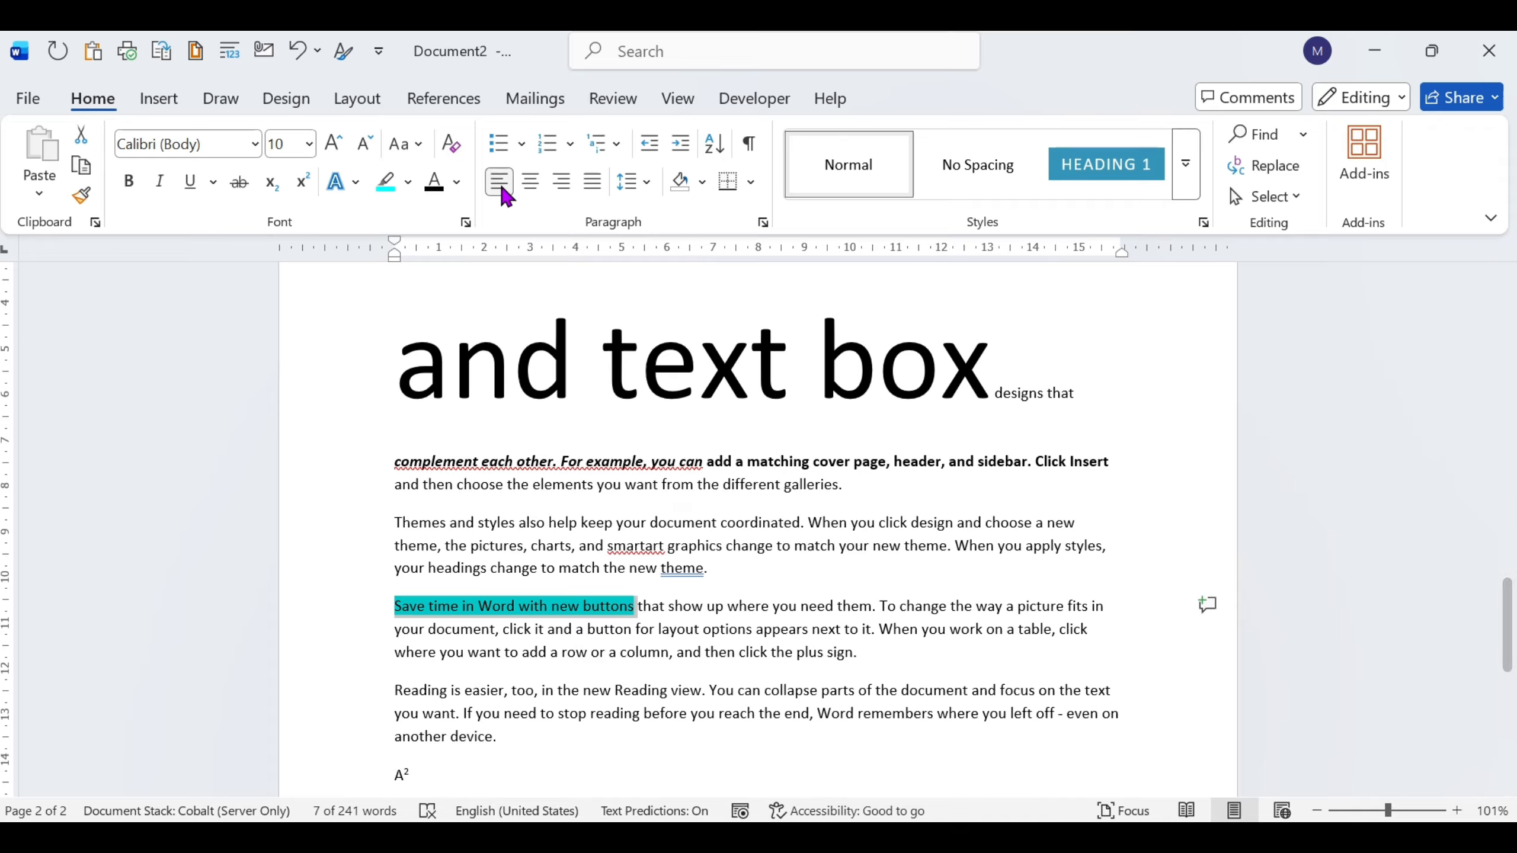
left_click(408, 186)
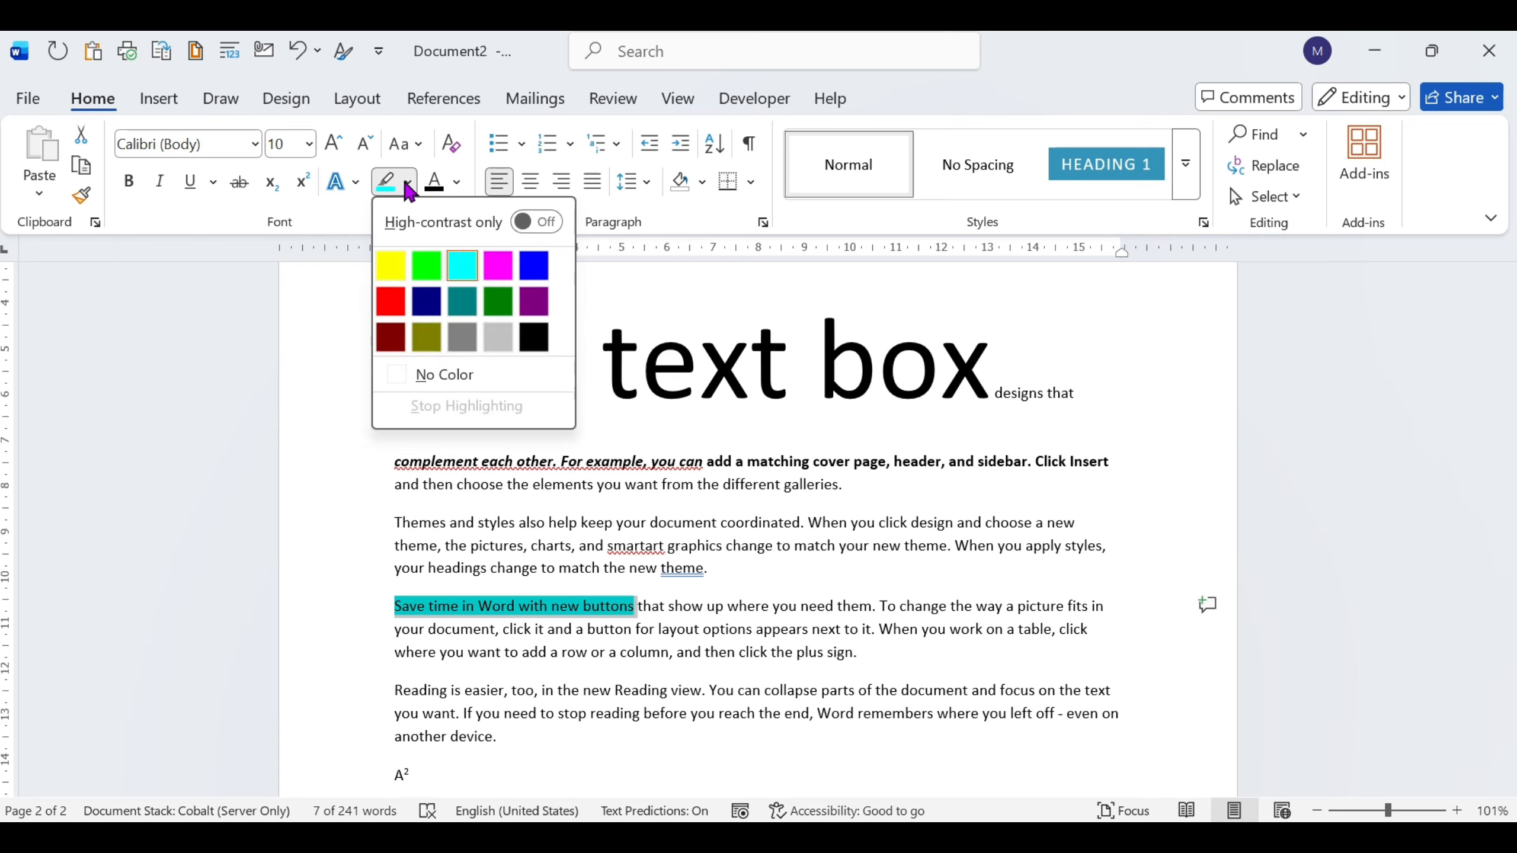
left_click(445, 374)
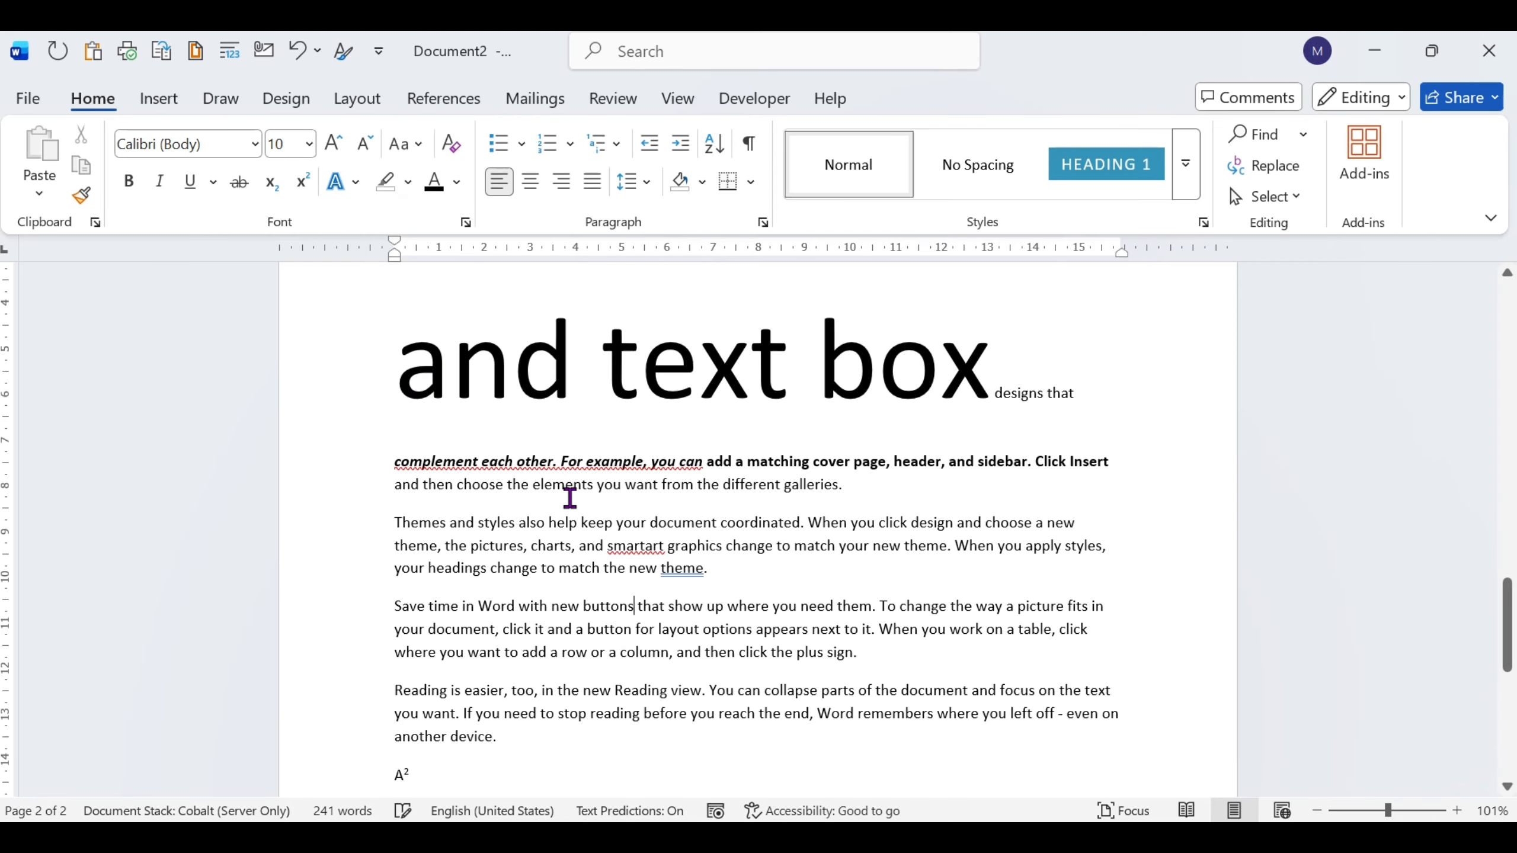
left_click(633, 608)
left_click(408, 182)
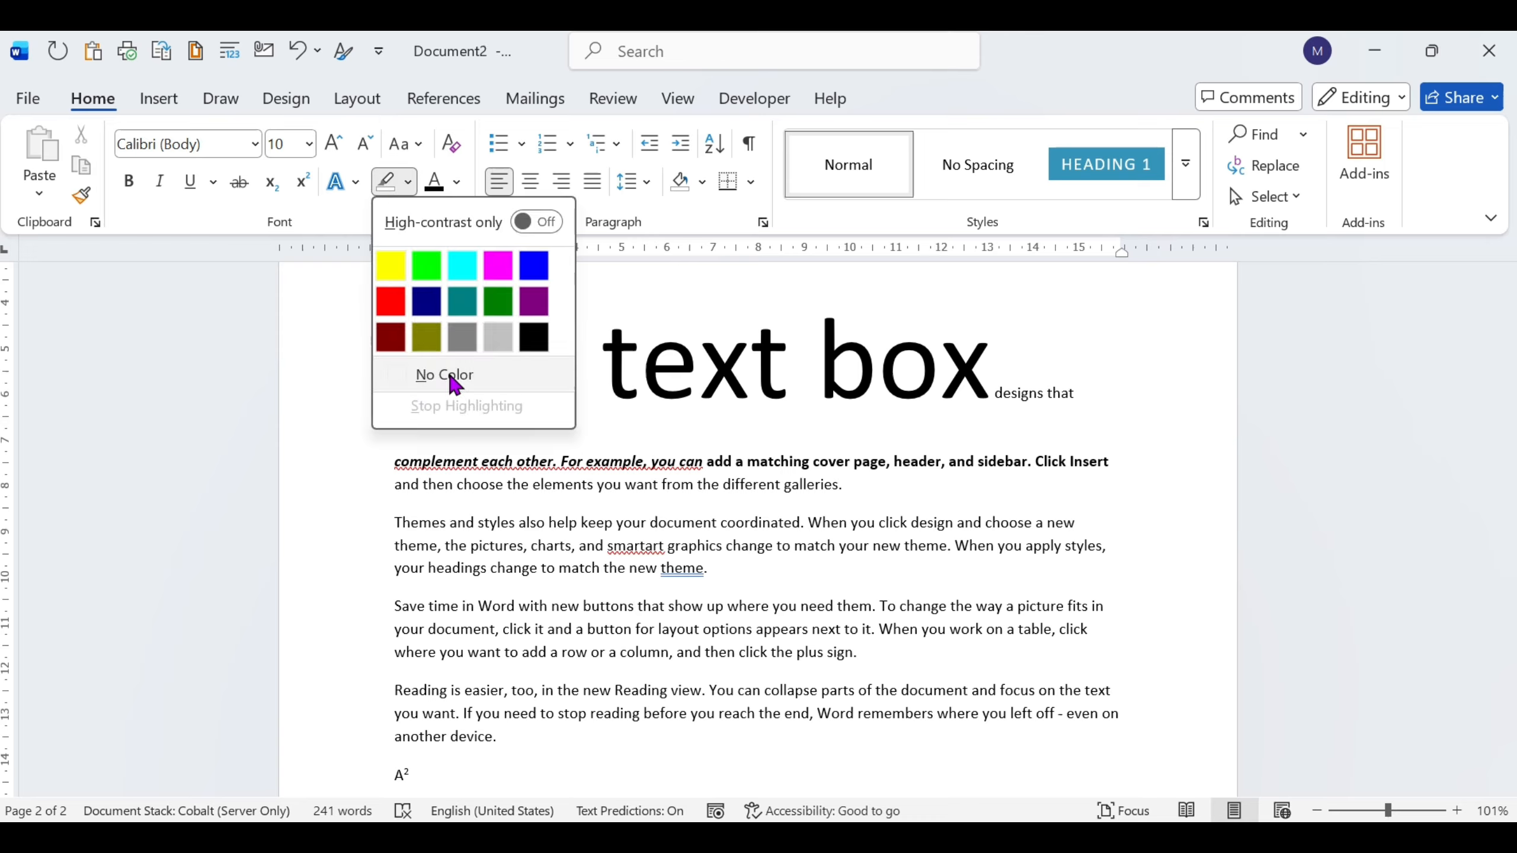
left_click(626, 541)
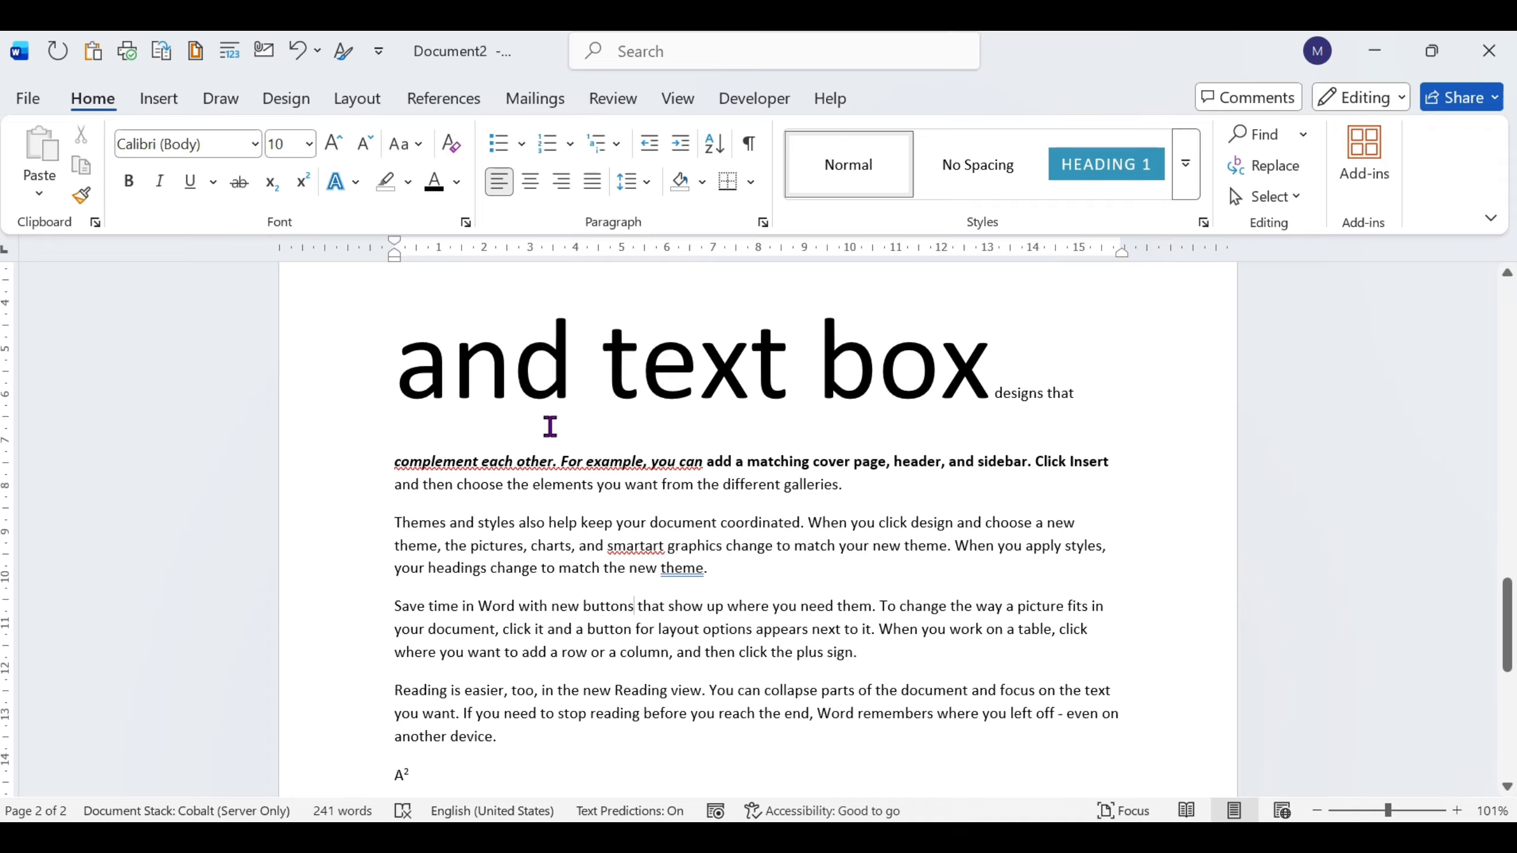